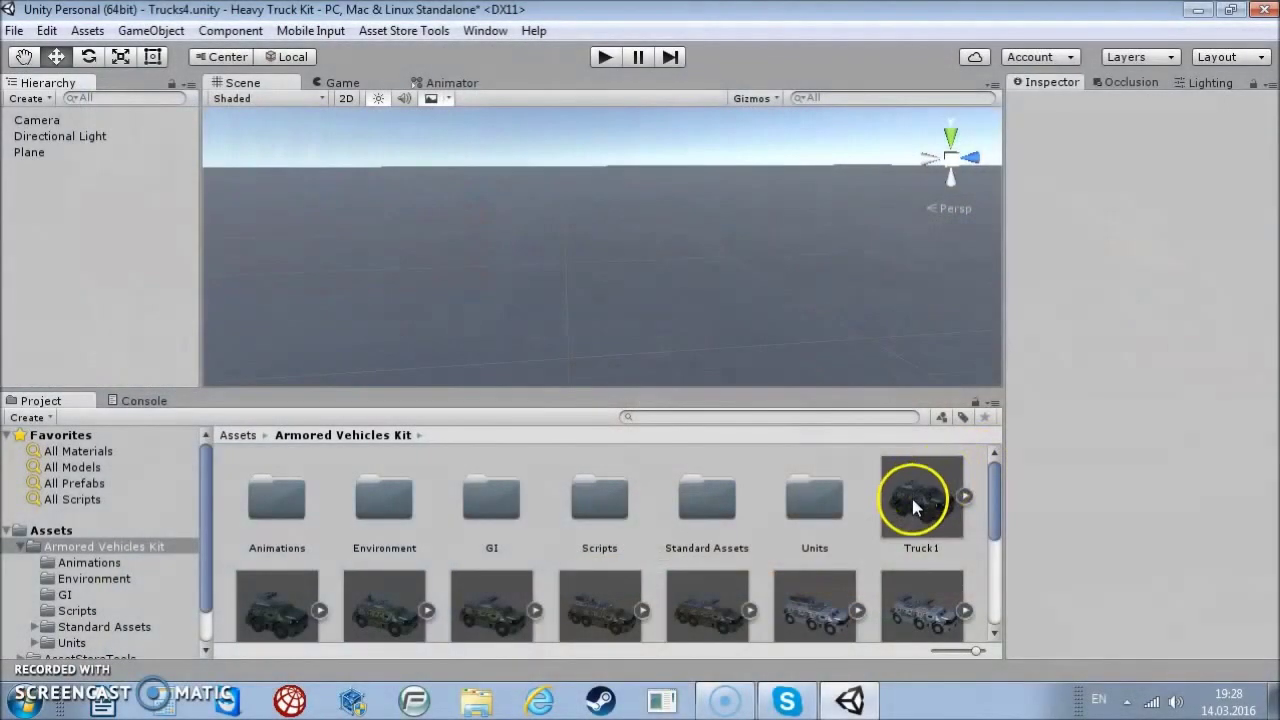
Place the Truck1 prefab at X 0, Y 2.75, Z 0 and move it below Plane in the Hierarchy
{"action": "left_click_drag", "start_coordinate": [912, 490], "coordinate": [548, 336]}
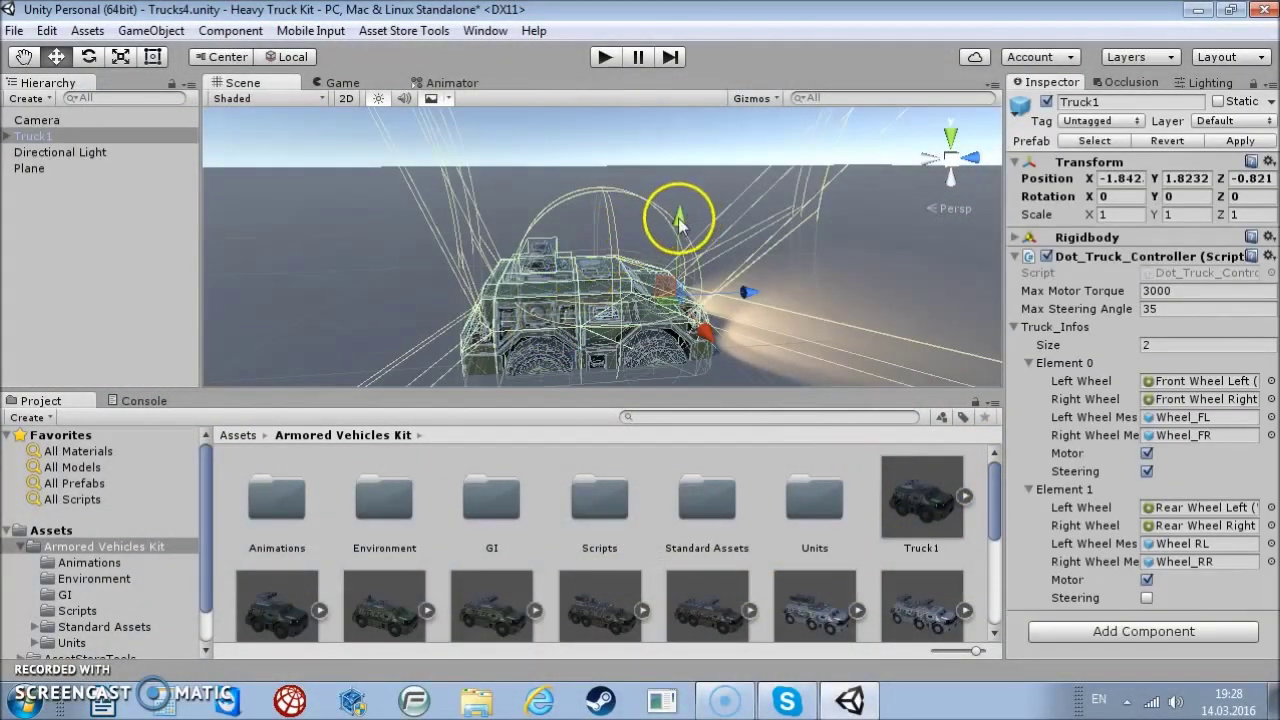
{"action": "scroll", "coordinate": [678, 178], "scroll_direction": "up", "scroll_amount": 2}
{"action": "left_click", "coordinate": [1127, 177]}
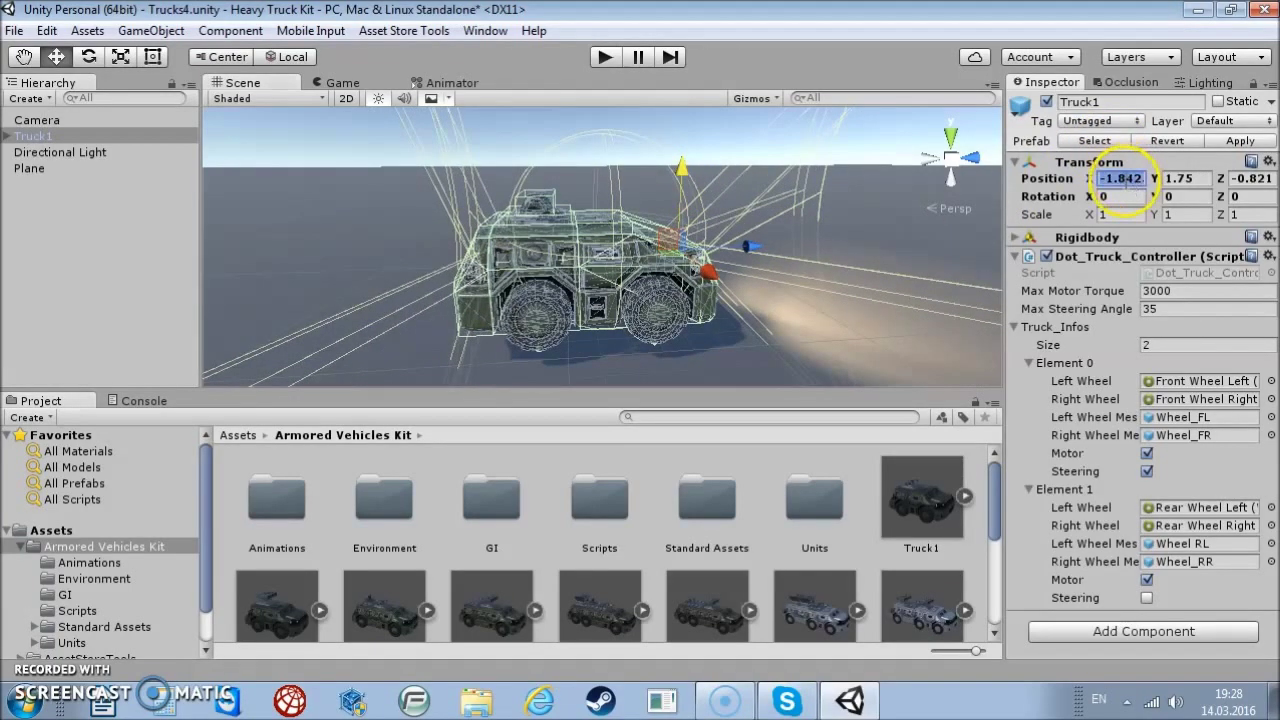
{"action": "type", "text": "0"}
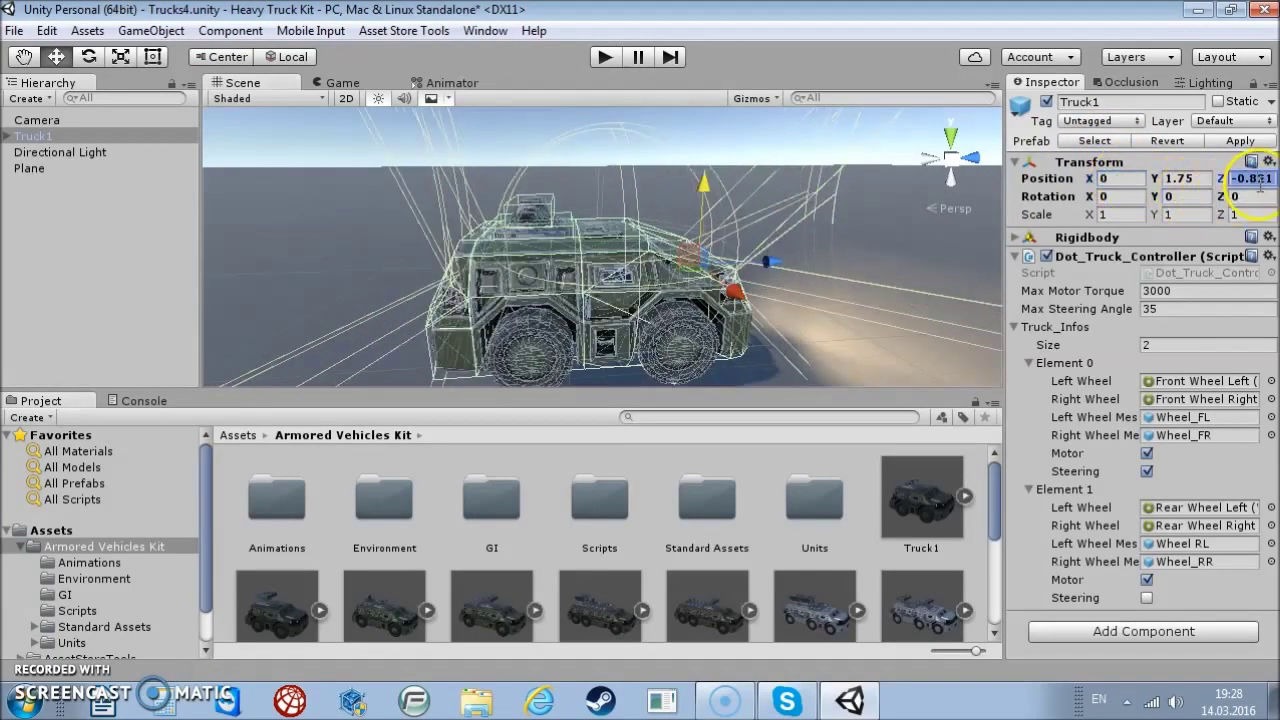
{"action": "type", "text": "0"}
{"action": "mouse_move", "coordinate": [738, 207]}
{"action": "left_mouse_down"}
{"action": "mouse_move", "coordinate": [731, 149]}
{"action": "mouse_move", "coordinate": [680, 294]}
{"action": "mouse_move", "coordinate": [622, 146]}
{"action": "mouse_move", "coordinate": [600, 363]}
{"action": "left_mouse_up"}
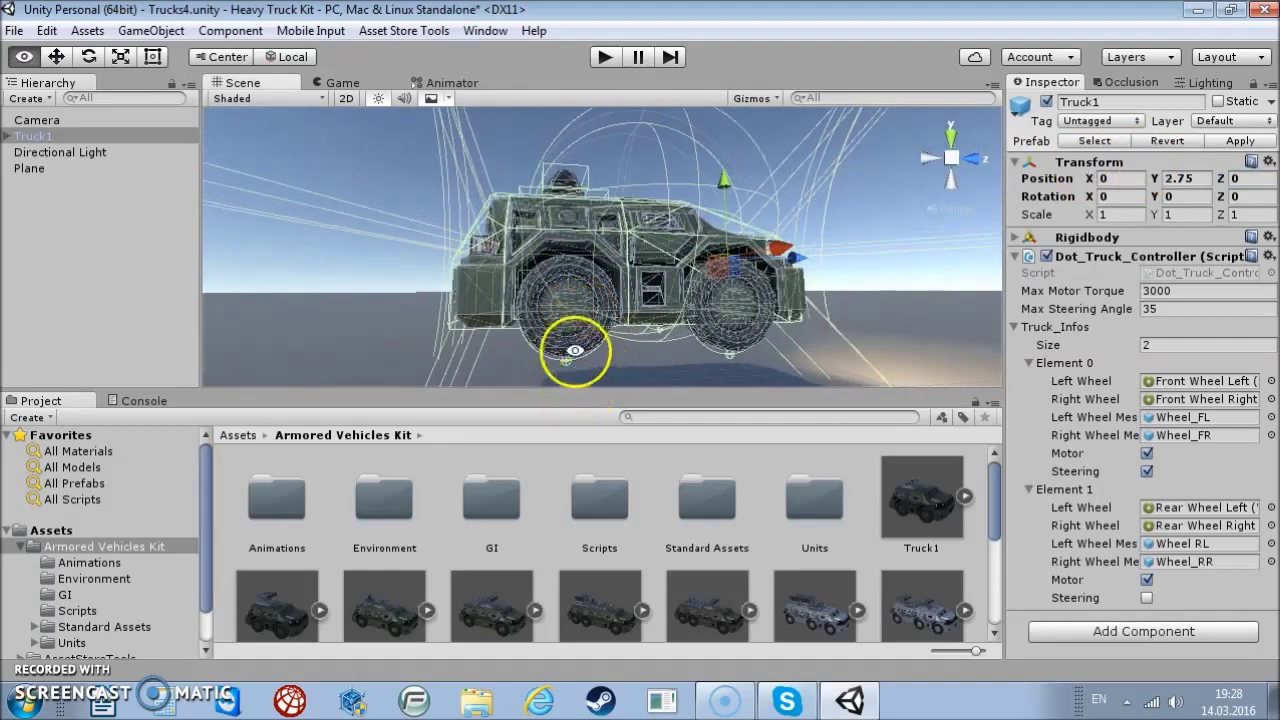
{"action": "left_click_drag", "start_coordinate": [5, 141], "coordinate": [27, 207]}
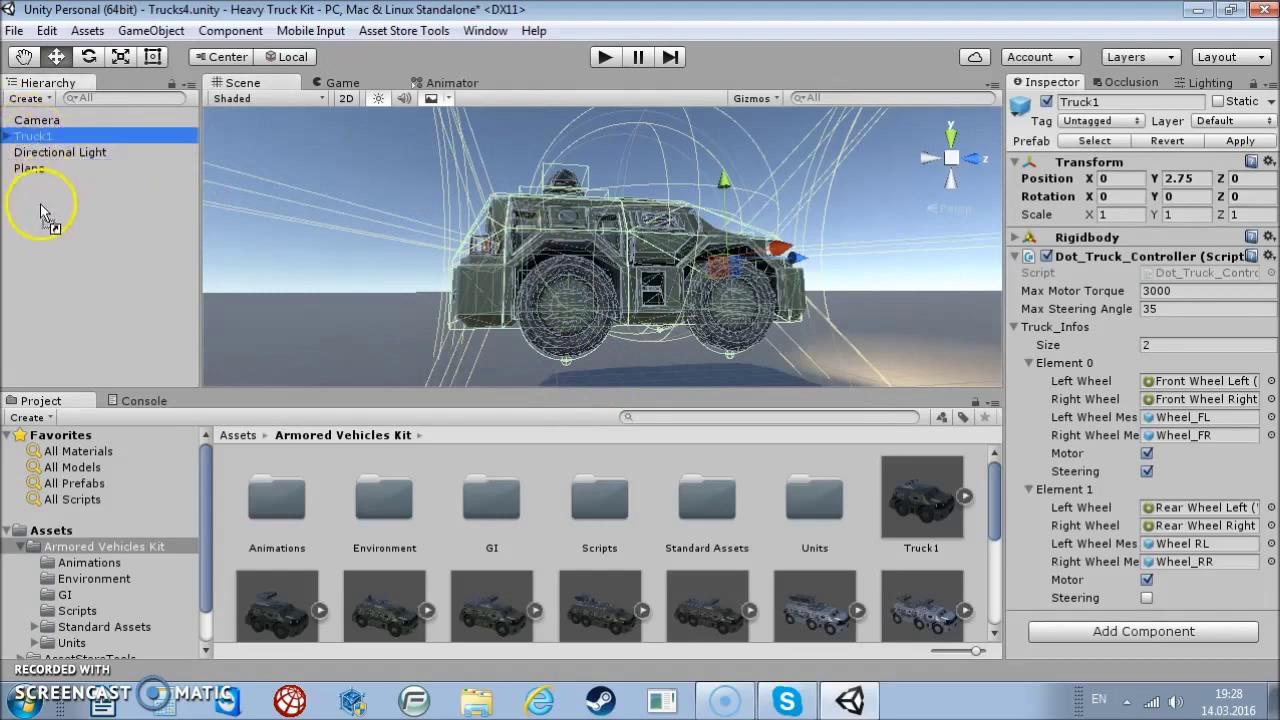
Expand Truck1 > Truck Meshes > Base and inspect the Cabin_A module
{"action": "left_click", "coordinate": [8, 170]}
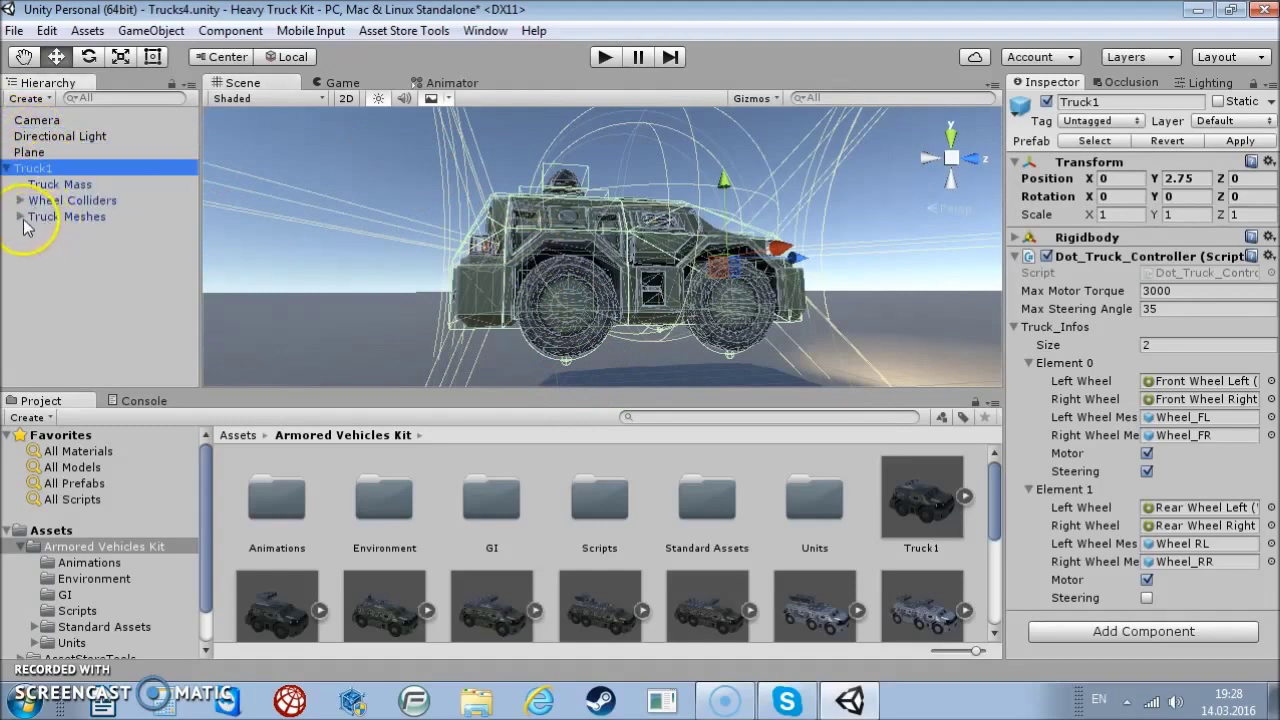
{"action": "left_click", "coordinate": [20, 216]}
{"action": "left_click", "coordinate": [34, 233]}
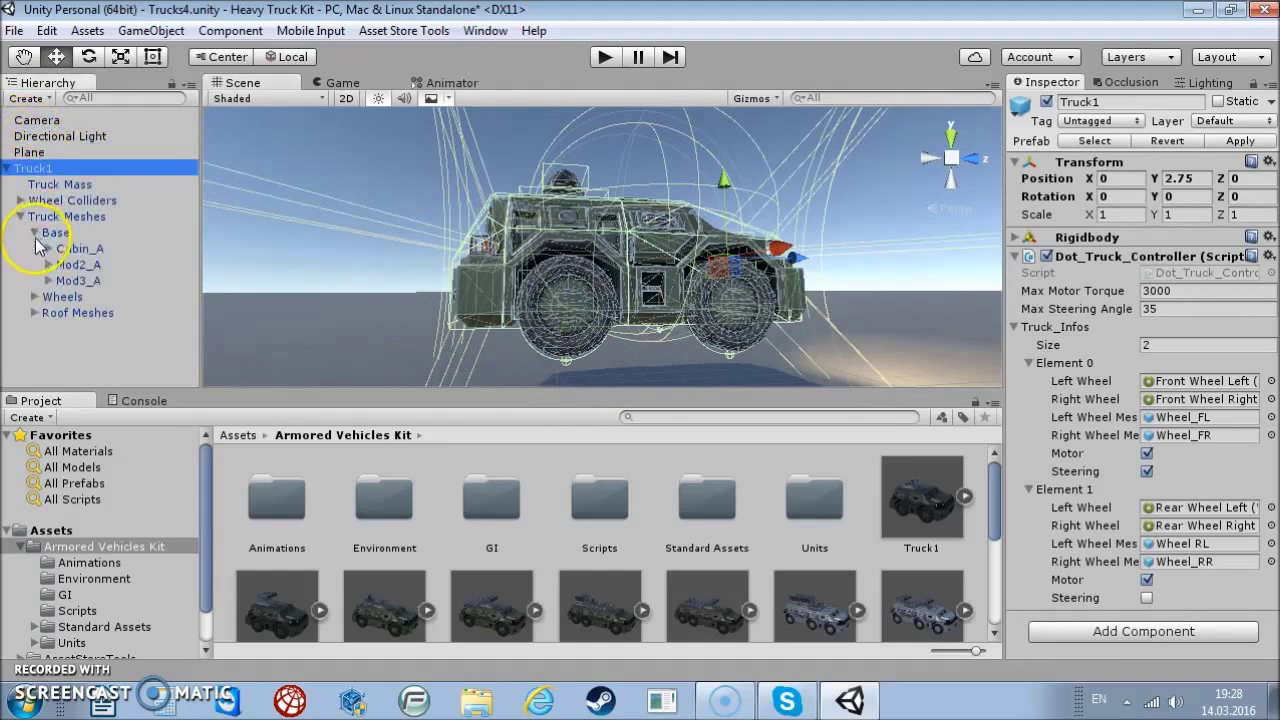
{"action": "left_click", "coordinate": [80, 248]}
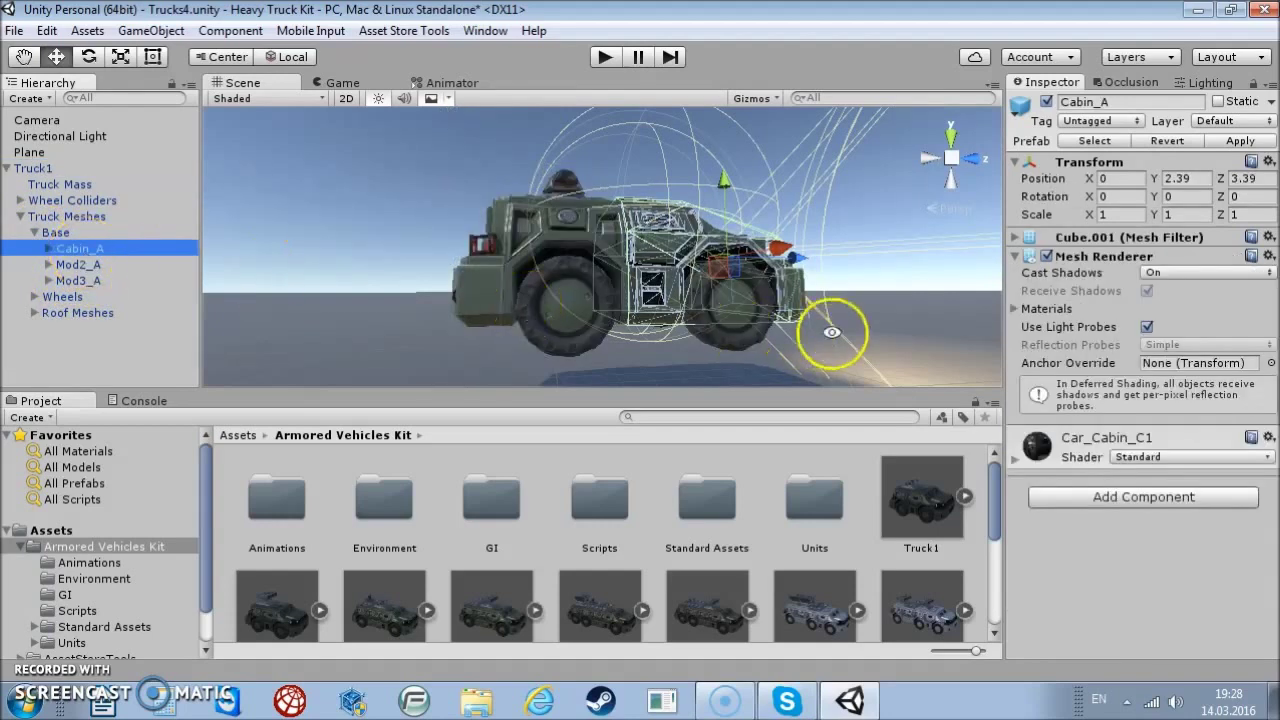
{"action": "left_click_drag", "start_coordinate": [829, 337], "coordinate": [643, 342], "text": "alt"}
Pull the rear Mod3_A module back to Z -7.03, leaving a gap, and select Mod2_A
{"action": "left_click", "coordinate": [76, 264]}
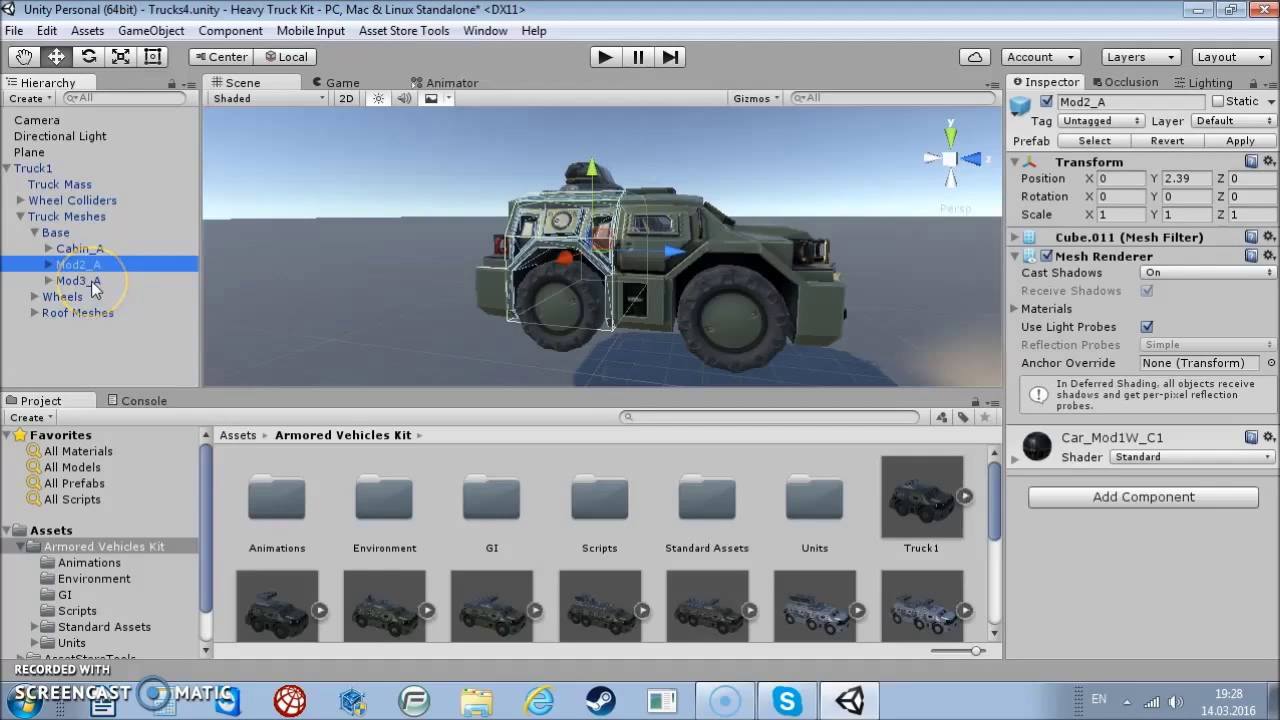
{"action": "left_click", "coordinate": [91, 283]}
{"action": "mouse_move", "coordinate": [466, 257]}
{"action": "left_mouse_down", "text": "alt"}
{"action": "mouse_move", "coordinate": [561, 310]}
{"action": "mouse_move", "coordinate": [601, 228]}
{"action": "mouse_move", "coordinate": [451, 235]}
{"action": "left_mouse_up", "text": "alt"}
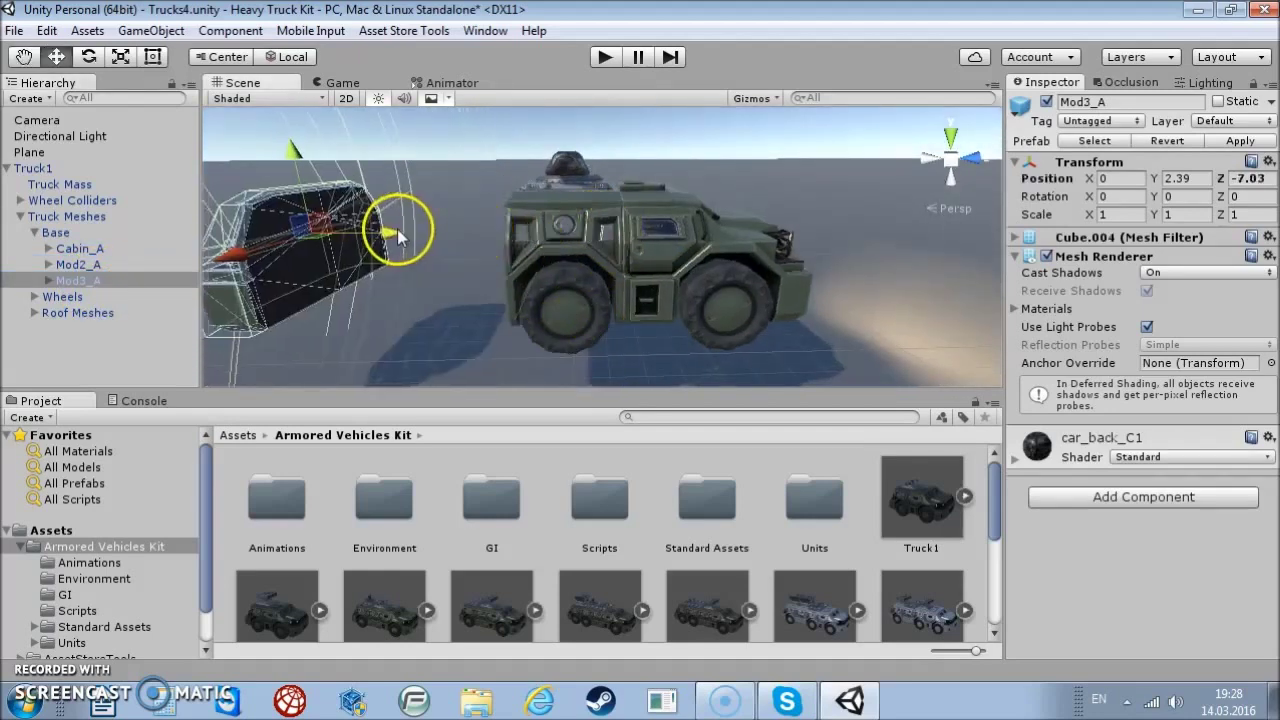
{"action": "left_click", "coordinate": [120, 265]}
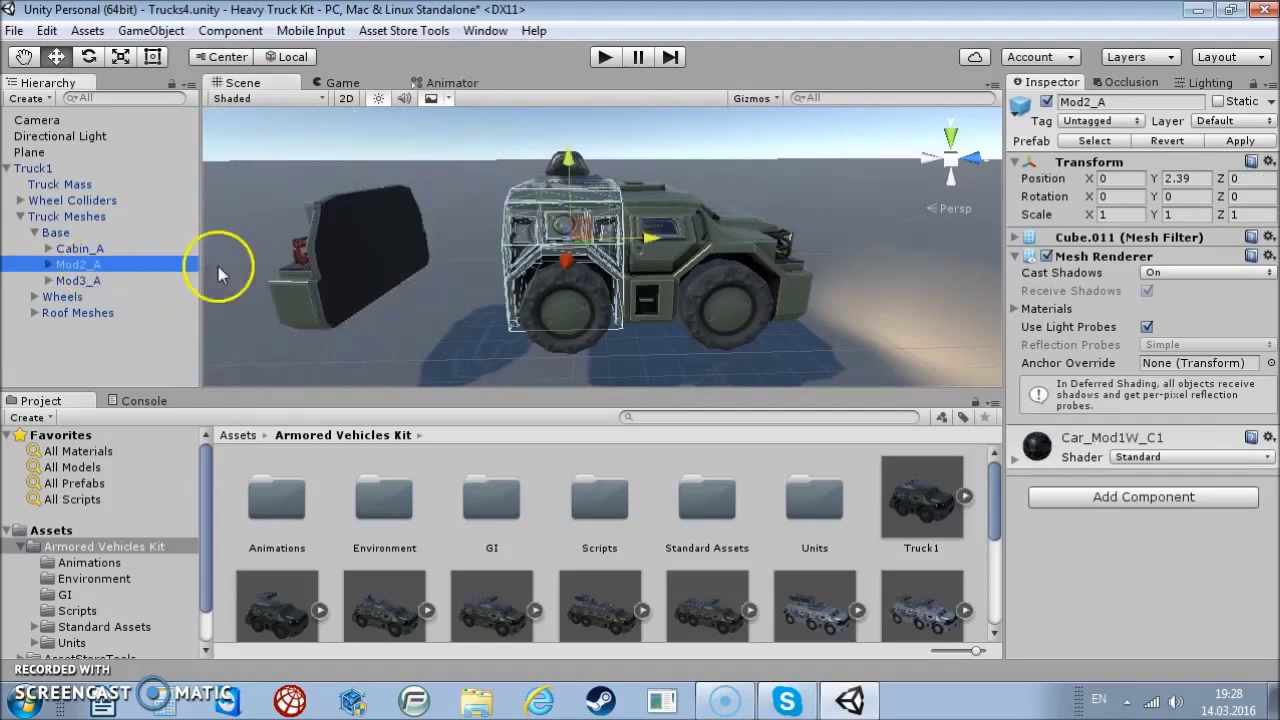
Duplicate Mod2_A and slide the copy back into the gap at Z -2.376
{"action": "key", "text": "ctrl+d"}
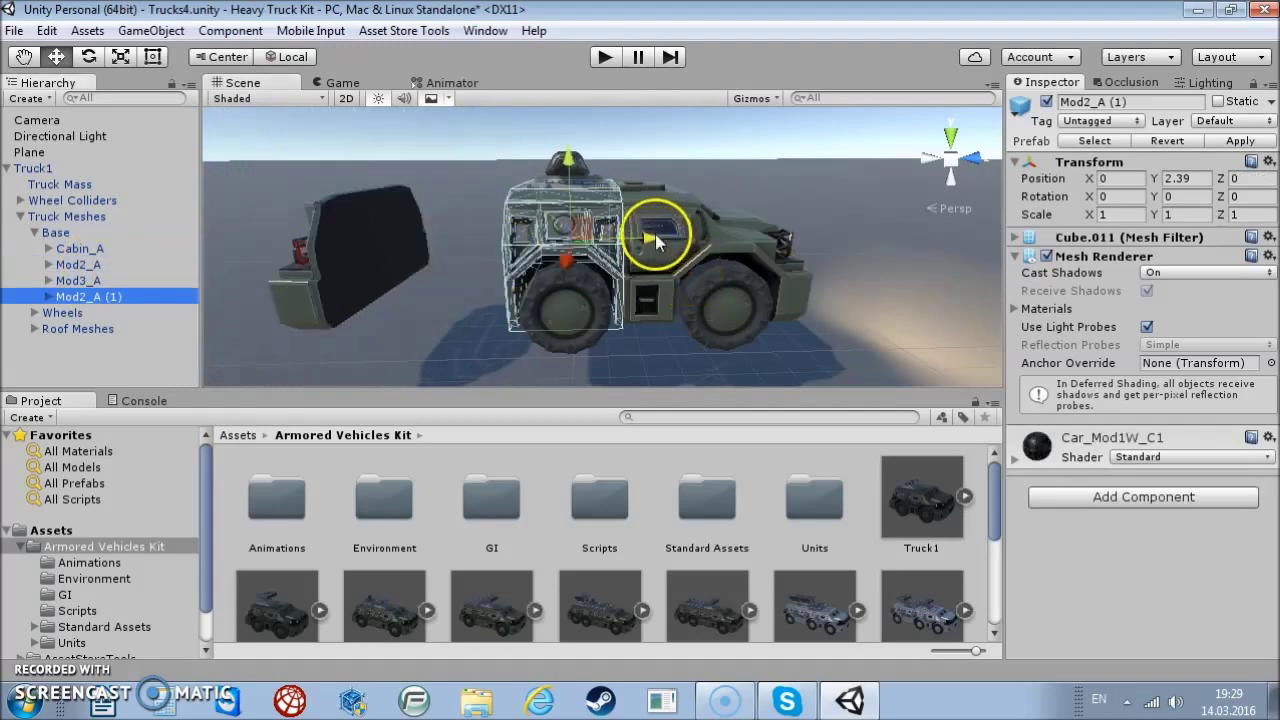
{"action": "left_click_drag", "start_coordinate": [656, 240], "coordinate": [500, 250]}
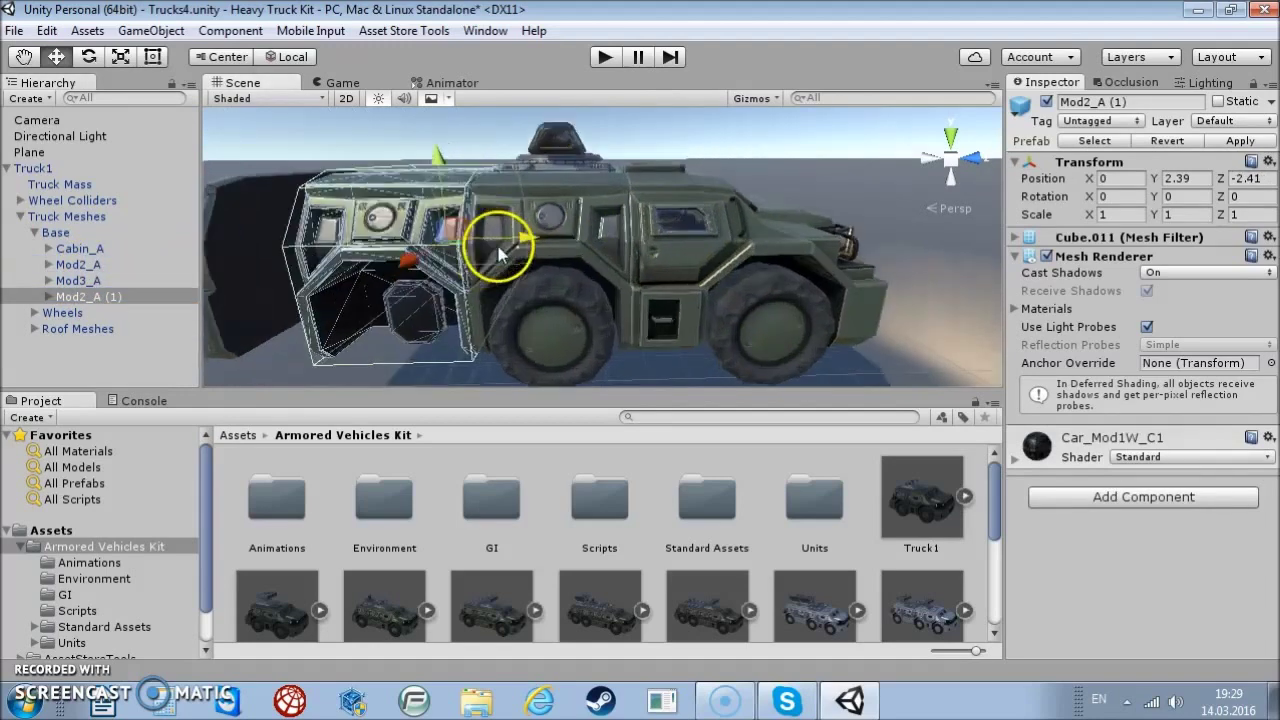
{"action": "scroll", "coordinate": [500, 250], "scroll_direction": "up", "scroll_amount": 3}
{"action": "left_click_drag", "start_coordinate": [486, 251], "coordinate": [475, 302], "text": "alt"}
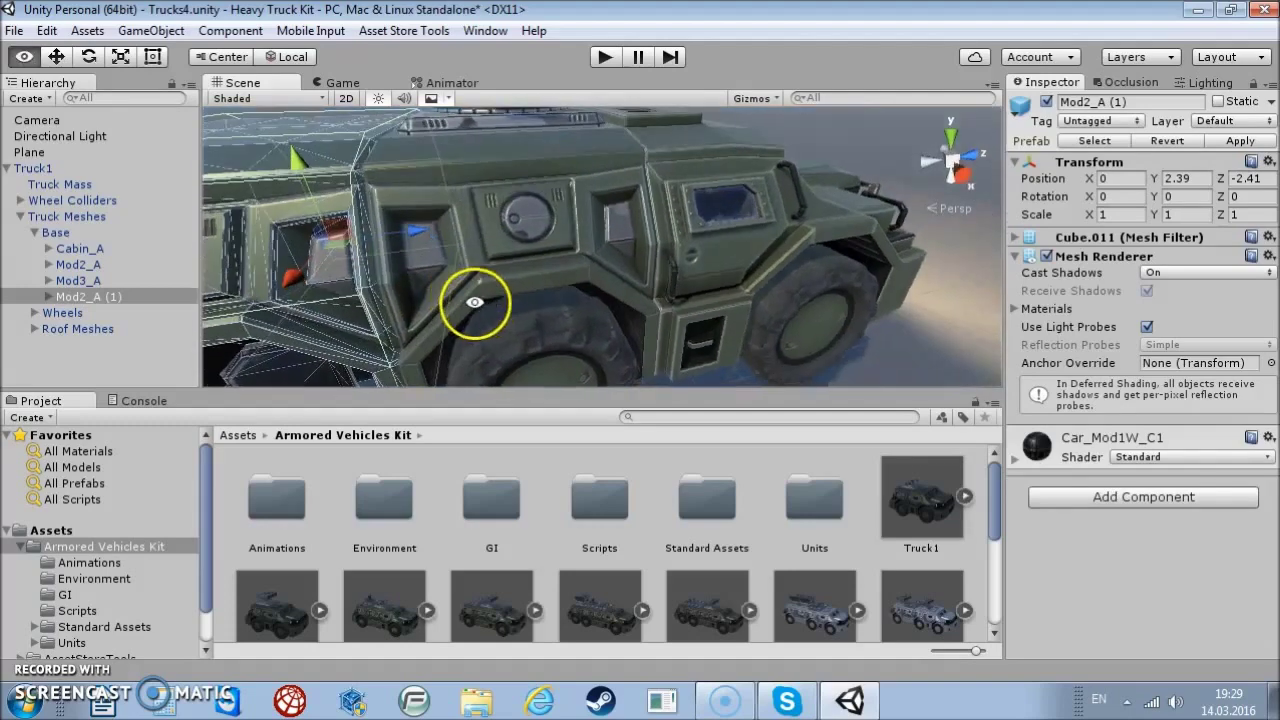
{"action": "scroll", "coordinate": [475, 302], "scroll_direction": "up", "scroll_amount": 3}
{"action": "left_click_drag", "start_coordinate": [386, 257], "coordinate": [523, 303], "text": "alt"}
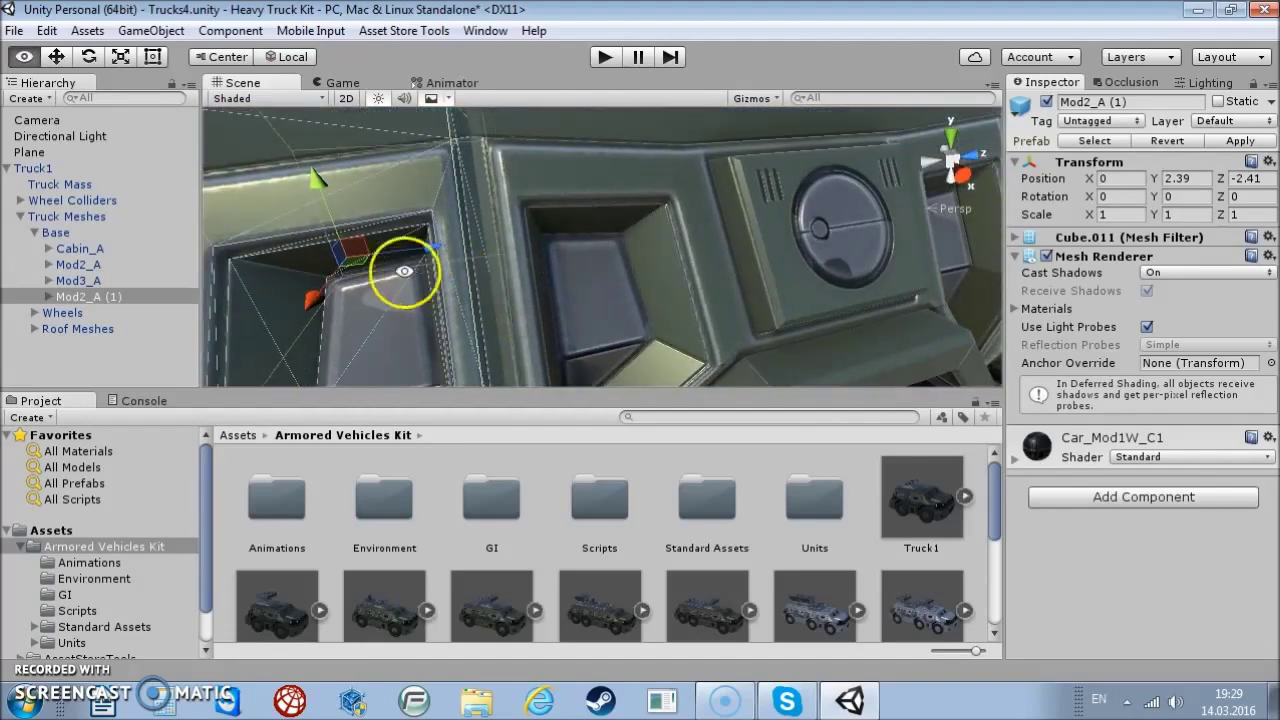
{"action": "mouse_move", "coordinate": [563, 280]}
{"action": "middle_mouse_down"}
{"action": "mouse_move", "coordinate": [543, 220]}
{"action": "mouse_move", "coordinate": [569, 264]}
{"action": "mouse_move", "coordinate": [543, 277]}
{"action": "middle_mouse_up"}
{"action": "left_click_drag", "start_coordinate": [449, 295], "coordinate": [455, 298]}
{"action": "scroll", "coordinate": [586, 223], "scroll_direction": "down", "scroll_amount": 5}
{"action": "mouse_move", "coordinate": [586, 223]}
{"action": "left_mouse_down", "text": "alt"}
{"action": "mouse_move", "coordinate": [540, 321]}
{"action": "mouse_move", "coordinate": [571, 286]}
{"action": "mouse_move", "coordinate": [674, 286]}
{"action": "left_mouse_up", "text": "alt"}
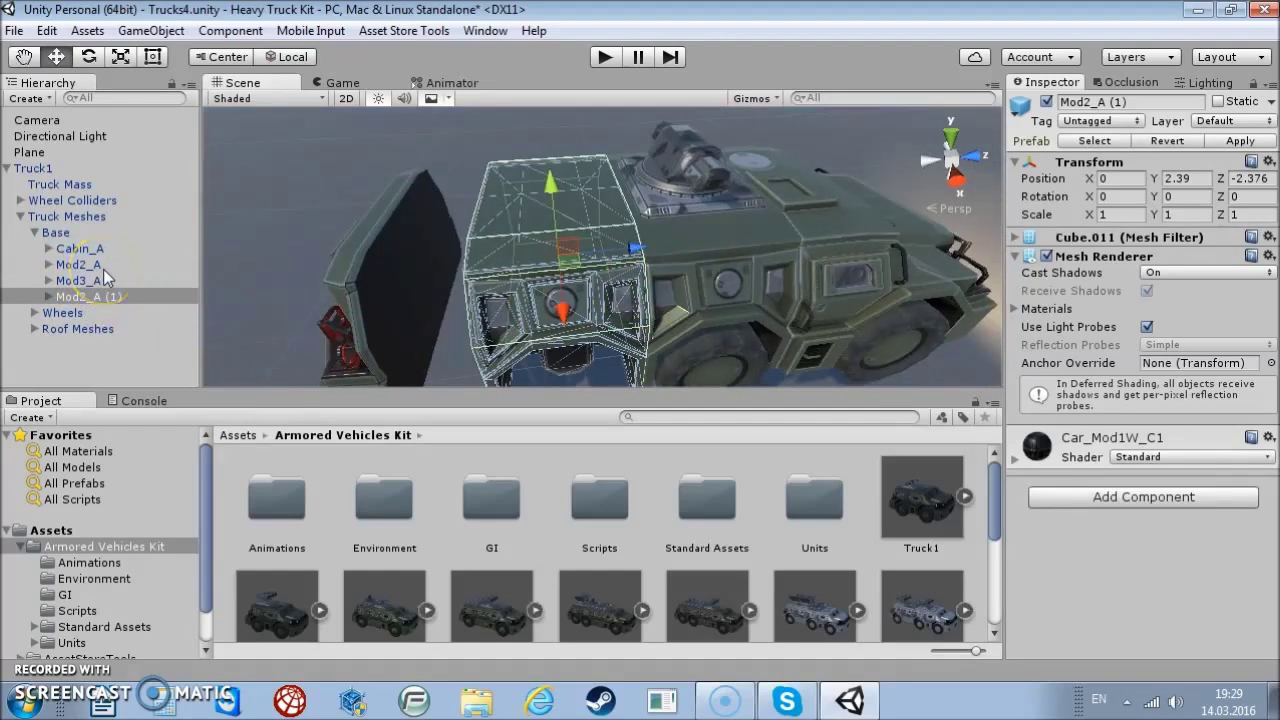
List Mod2_A (1) above Mod3_A, and move Mod3_A forward to Z -4.143 to close the seam
{"action": "left_click_drag", "start_coordinate": [80, 296], "coordinate": [70, 276]}
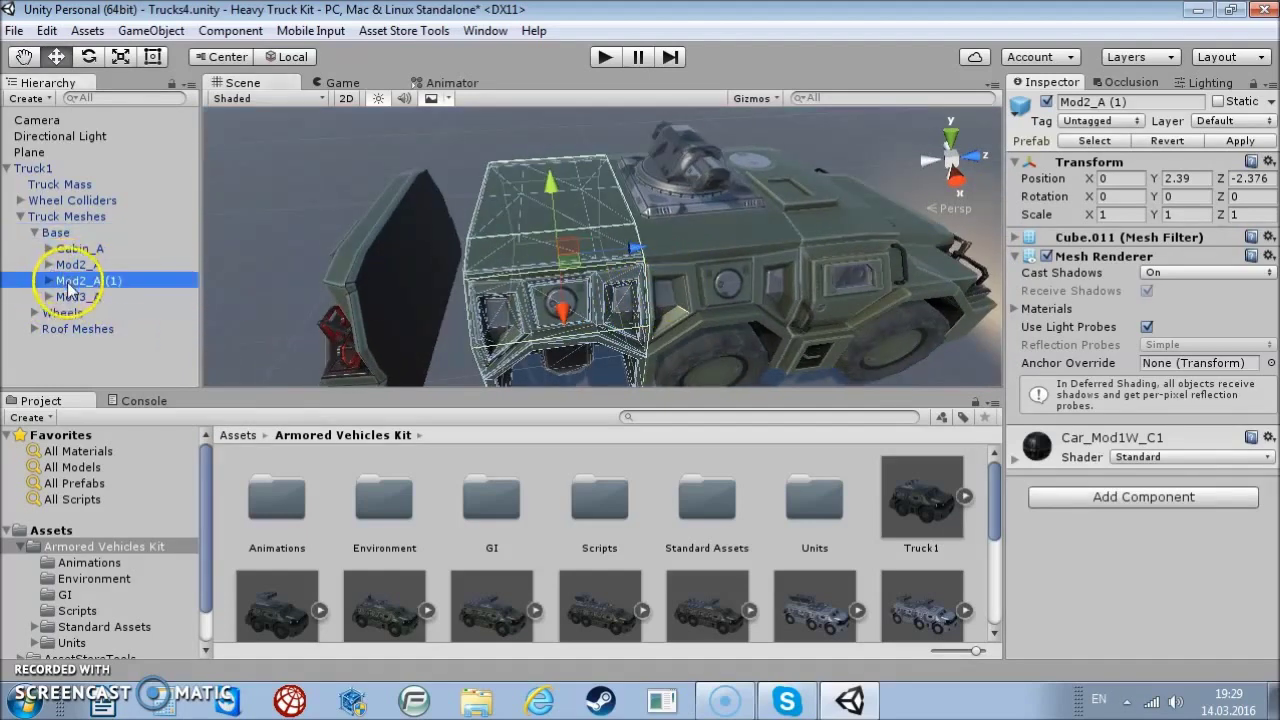
{"action": "left_click", "coordinate": [83, 296]}
{"action": "left_click_drag", "start_coordinate": [465, 257], "coordinate": [528, 246]}
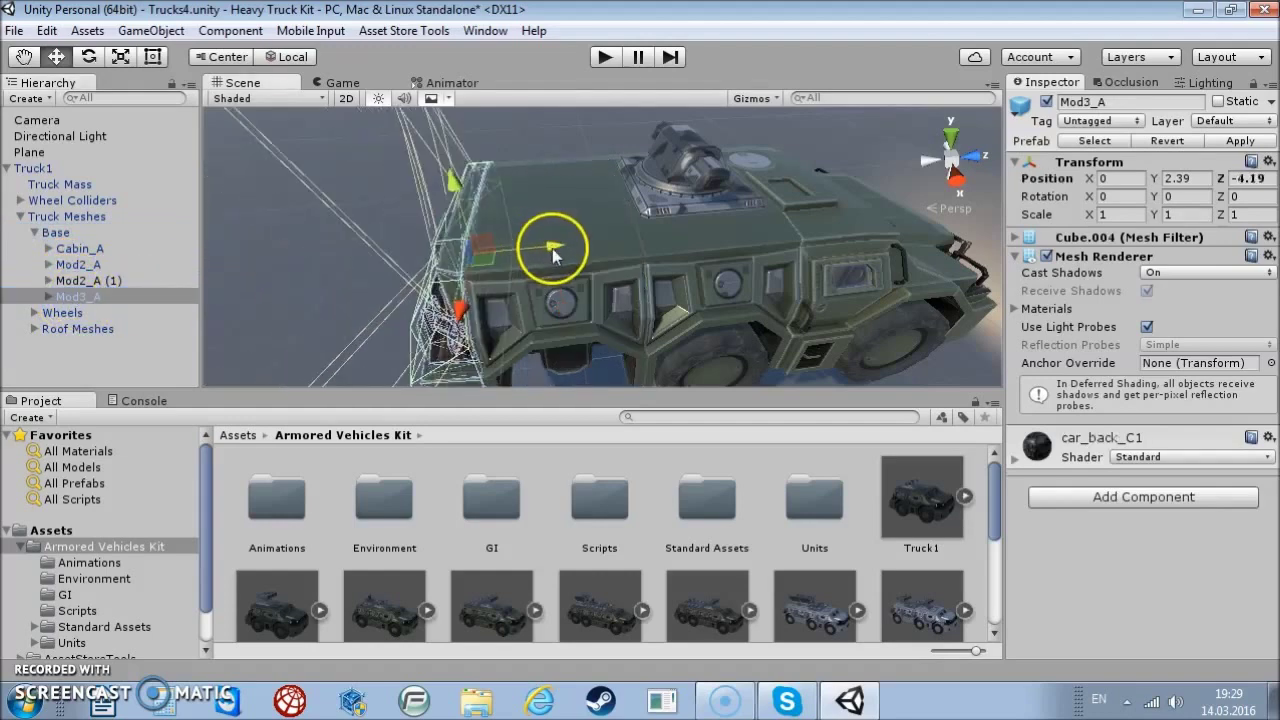
{"action": "scroll", "coordinate": [518, 264], "scroll_direction": "up", "scroll_amount": 3}
{"action": "mouse_move", "coordinate": [409, 277]}
{"action": "left_mouse_down", "text": "alt"}
{"action": "mouse_move", "coordinate": [631, 236]}
{"action": "mouse_move", "coordinate": [609, 242]}
{"action": "left_mouse_up", "text": "alt"}
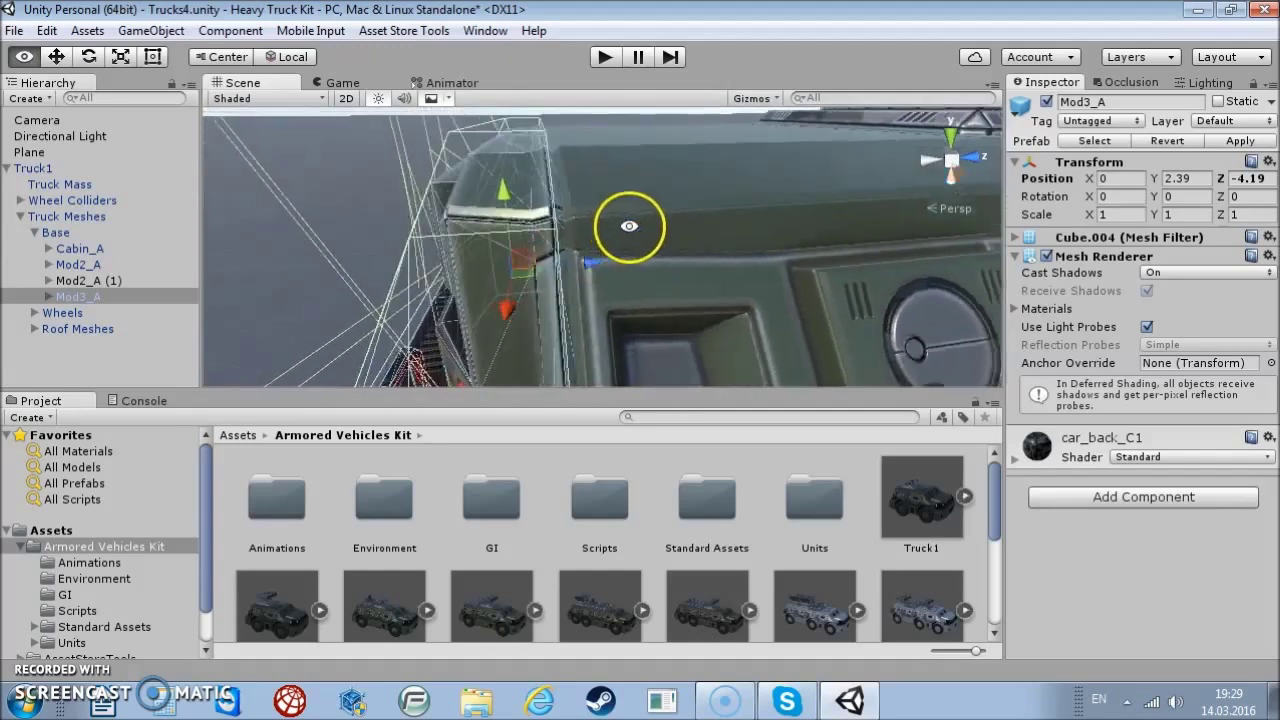
{"action": "left_click_drag", "start_coordinate": [593, 253], "coordinate": [598, 252]}
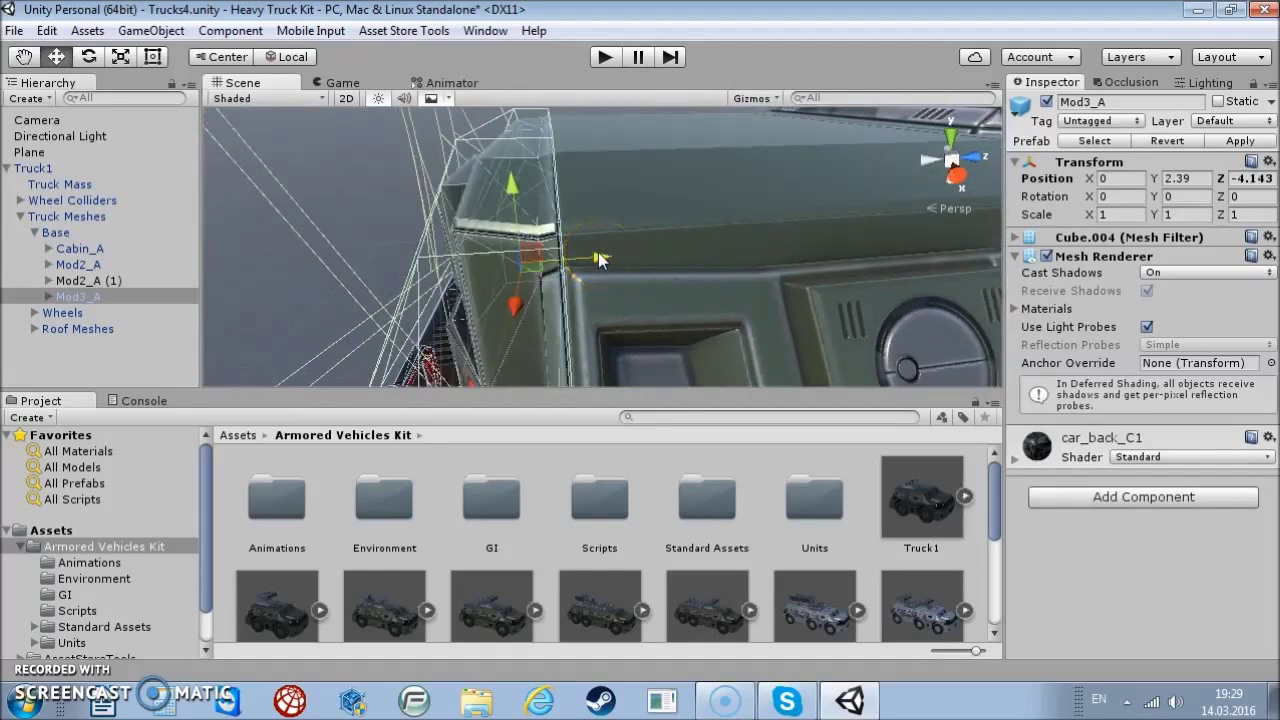
{"action": "mouse_move", "coordinate": [598, 259]}
{"action": "left_mouse_down", "text": "alt"}
{"action": "mouse_move", "coordinate": [449, 237]}
{"action": "mouse_move", "coordinate": [800, 253]}
{"action": "mouse_move", "coordinate": [594, 126]}
{"action": "left_mouse_up", "text": "alt"}
{"action": "left_click", "coordinate": [391, 217]}
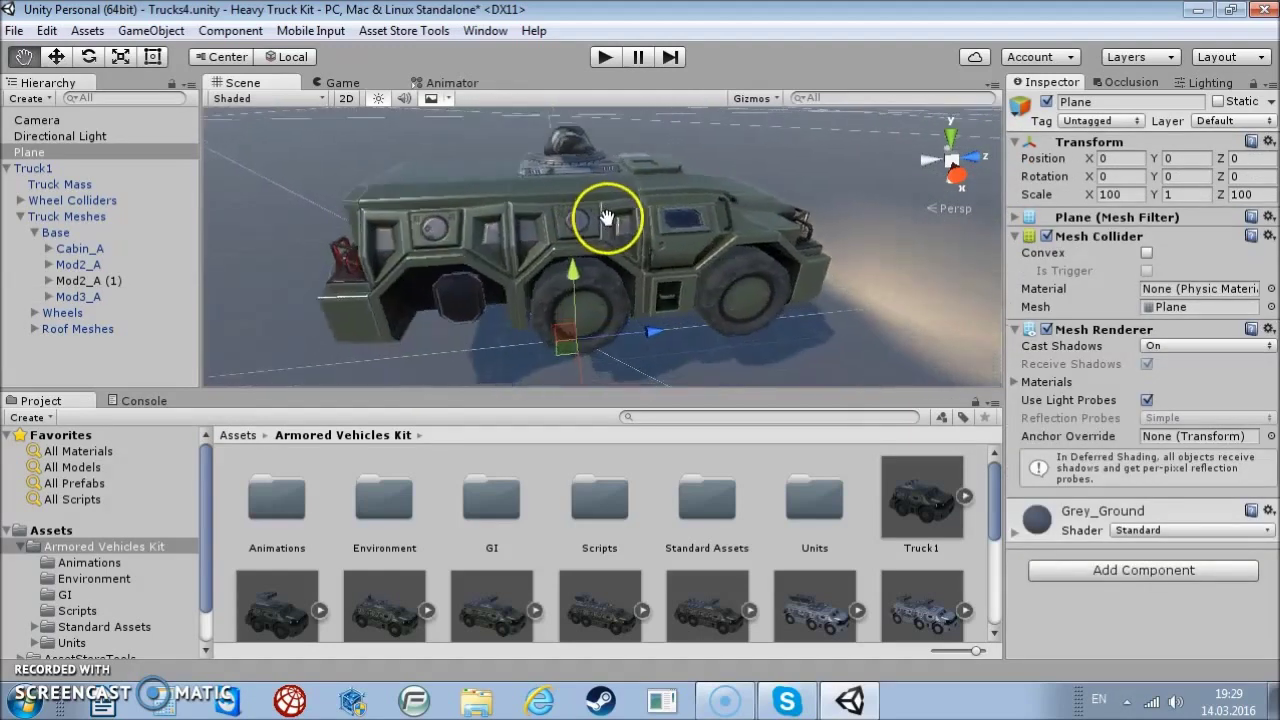
Select the rear wheels Wheel RL and Wheel_RR and drag them backward along Z
{"action": "left_click_drag", "start_coordinate": [594, 126], "coordinate": [563, 315], "text": "alt"}
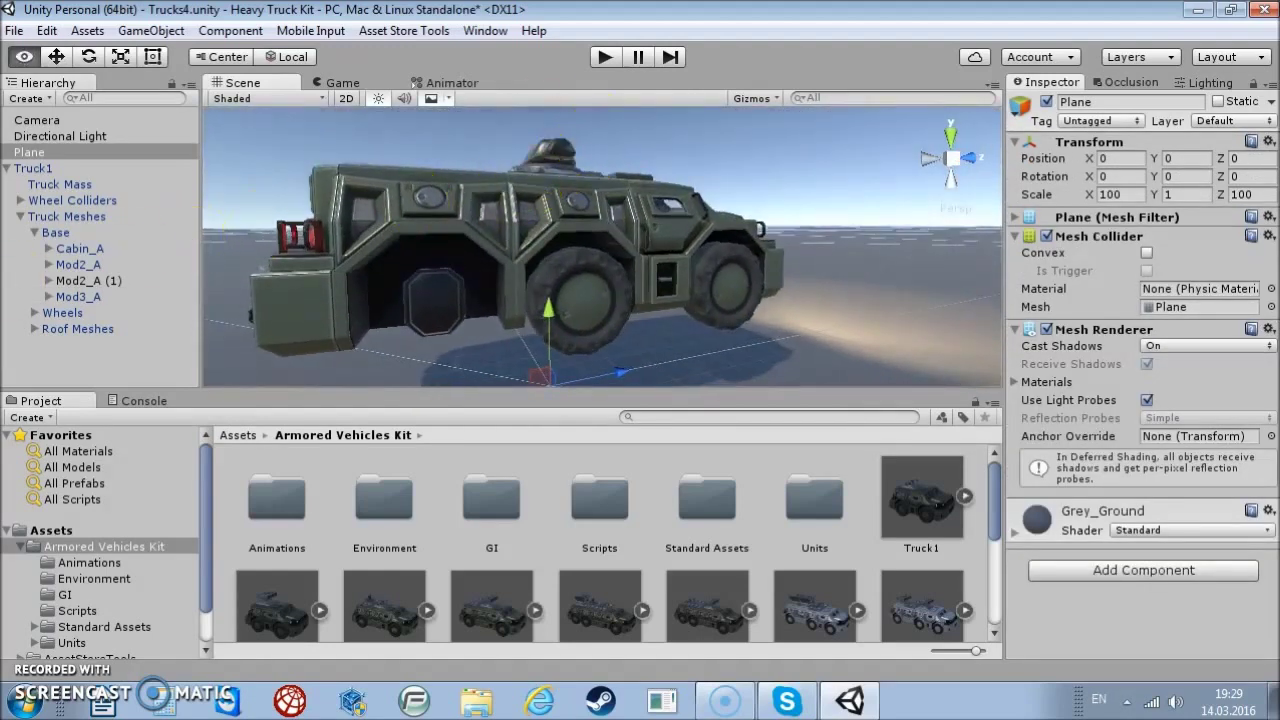
{"action": "left_click", "coordinate": [35, 233]}
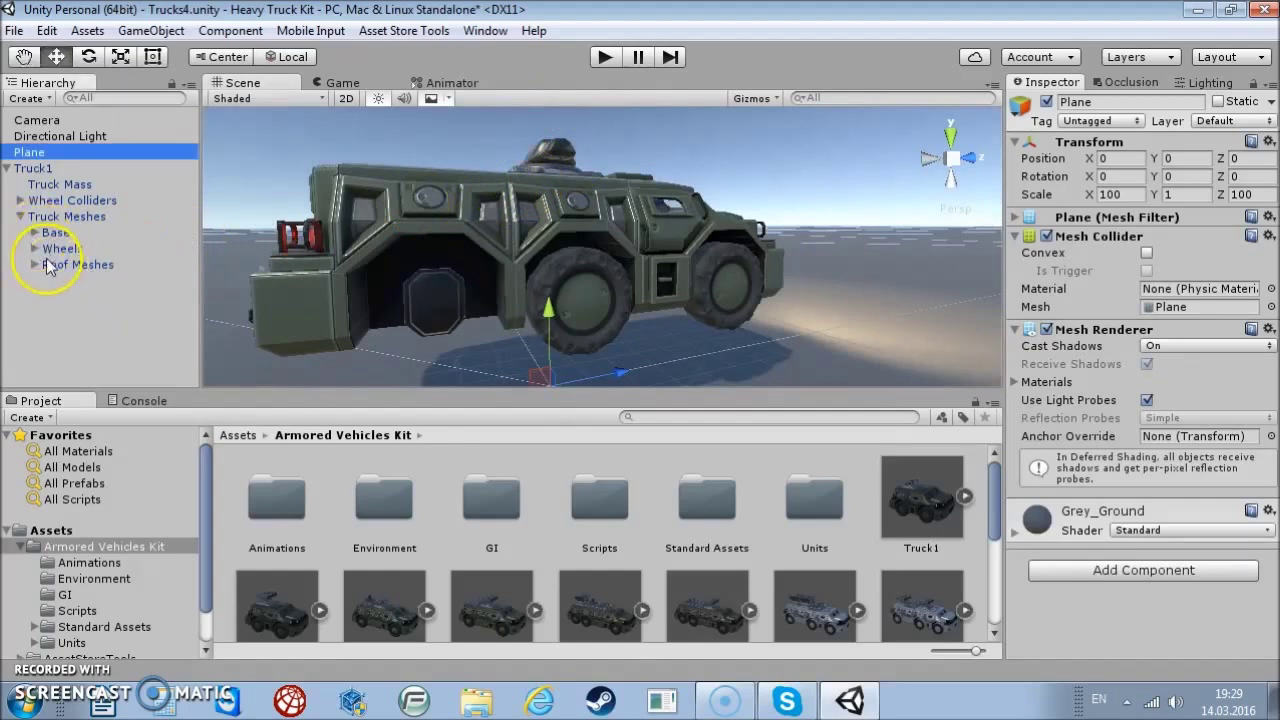
{"action": "left_click", "coordinate": [36, 248]}
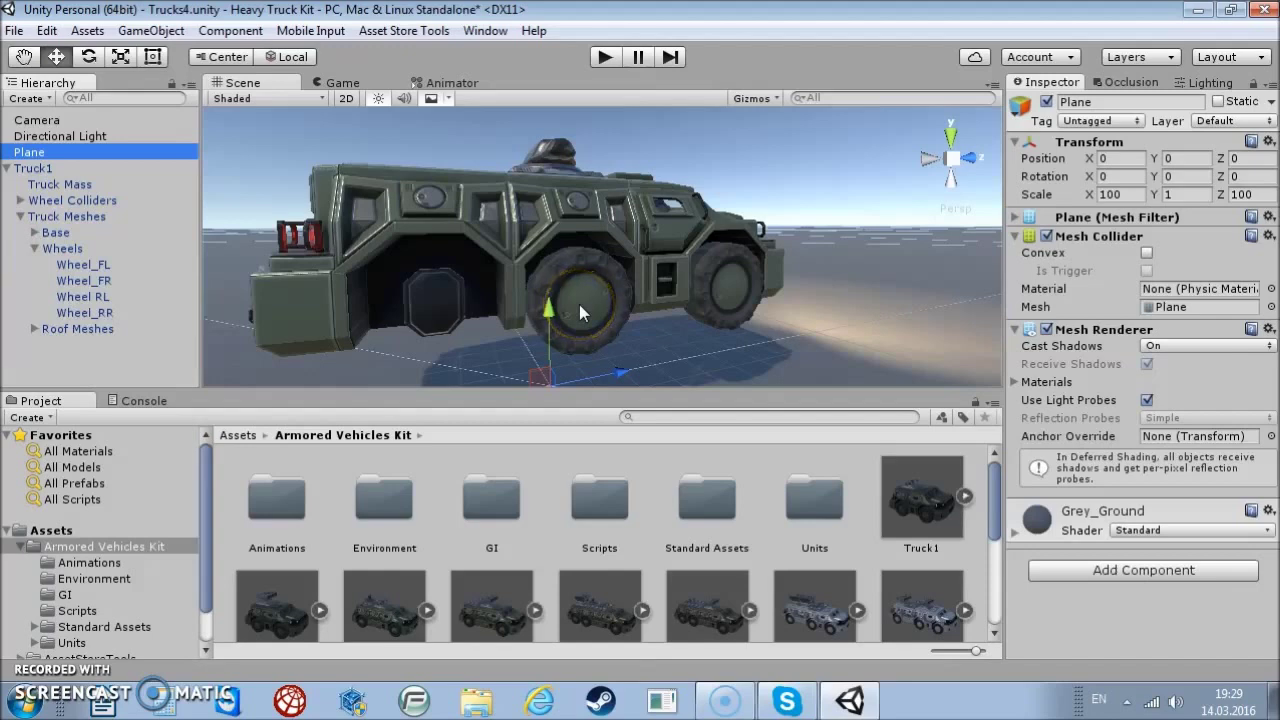
{"action": "left_click", "coordinate": [579, 304]}
{"action": "left_click", "coordinate": [100, 297]}
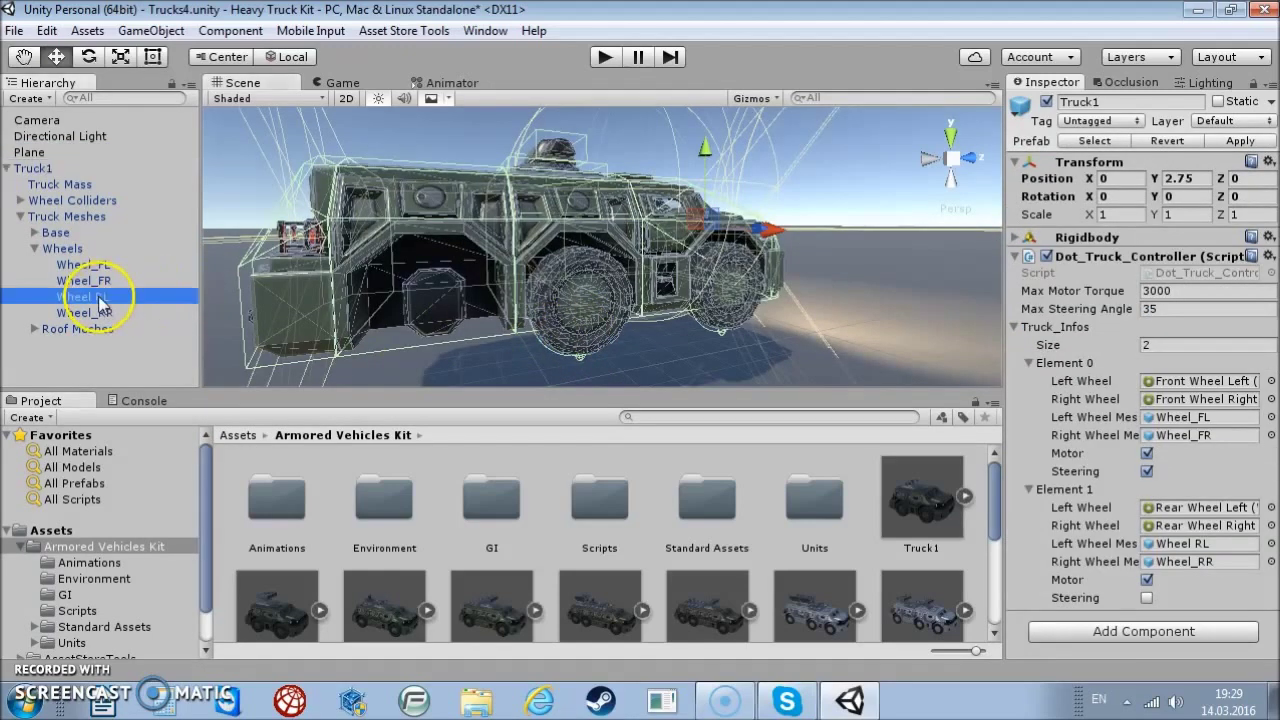
{"action": "mouse_move", "coordinate": [493, 293]}
{"action": "left_mouse_down", "text": "alt"}
{"action": "mouse_move", "coordinate": [537, 186]}
{"action": "mouse_move", "coordinate": [586, 149]}
{"action": "left_mouse_up", "text": "alt"}
{"action": "left_click", "coordinate": [100, 312], "text": "ctrl"}
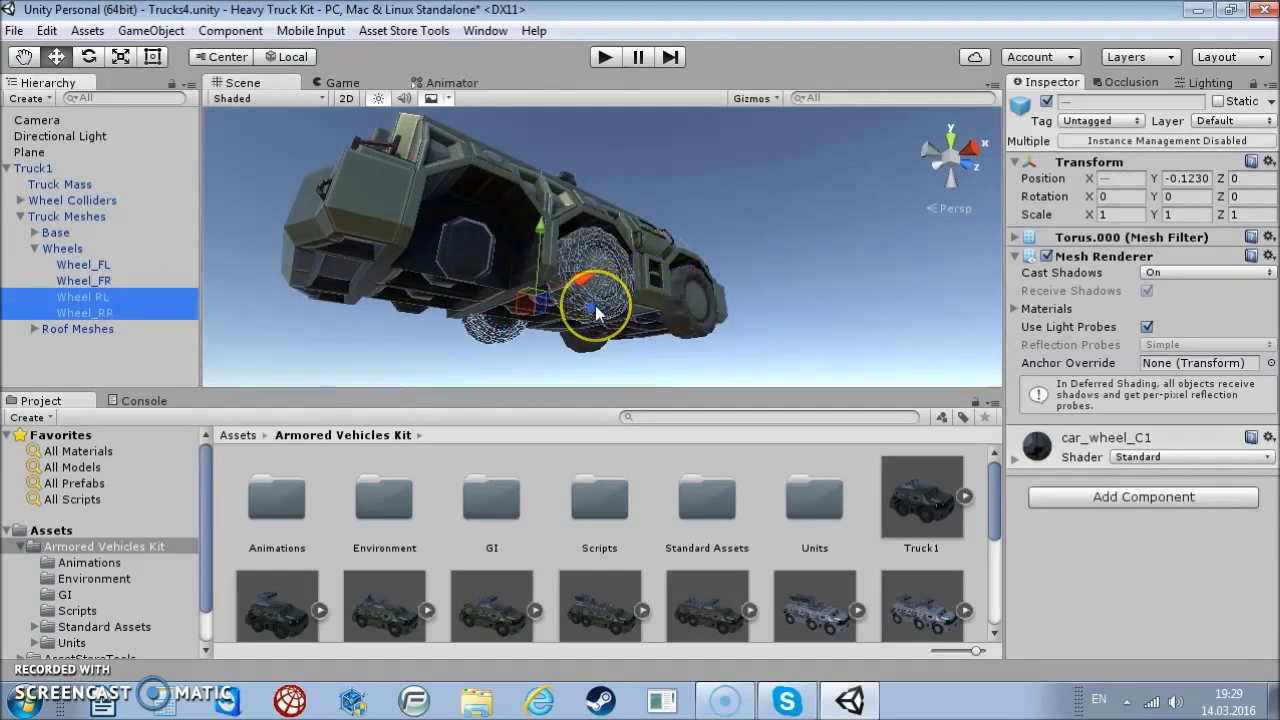
{"action": "mouse_move", "coordinate": [595, 305]}
{"action": "left_mouse_down"}
{"action": "mouse_move", "coordinate": [519, 302]}
{"action": "mouse_move", "coordinate": [519, 374]}
{"action": "left_mouse_up"}
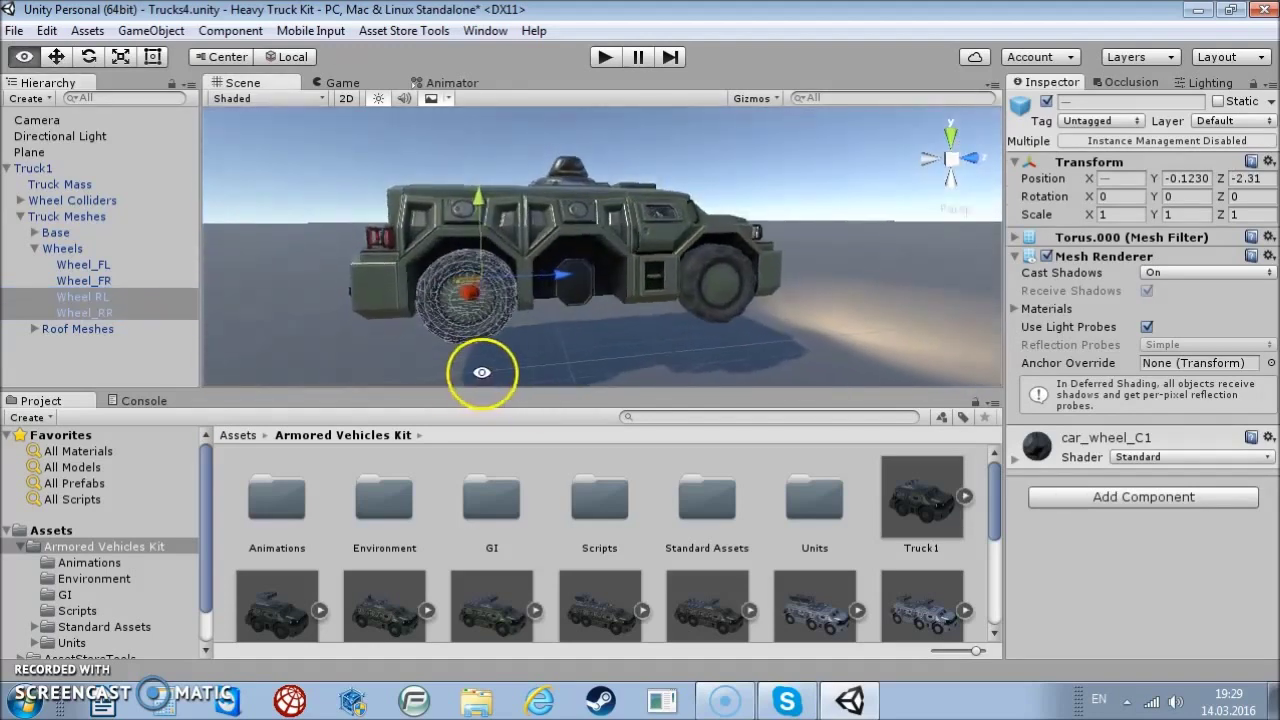
Set both rear wheels' Position Z to exactly -2.376, under Mod2_A (1)
{"action": "left_click", "coordinate": [498, 215]}
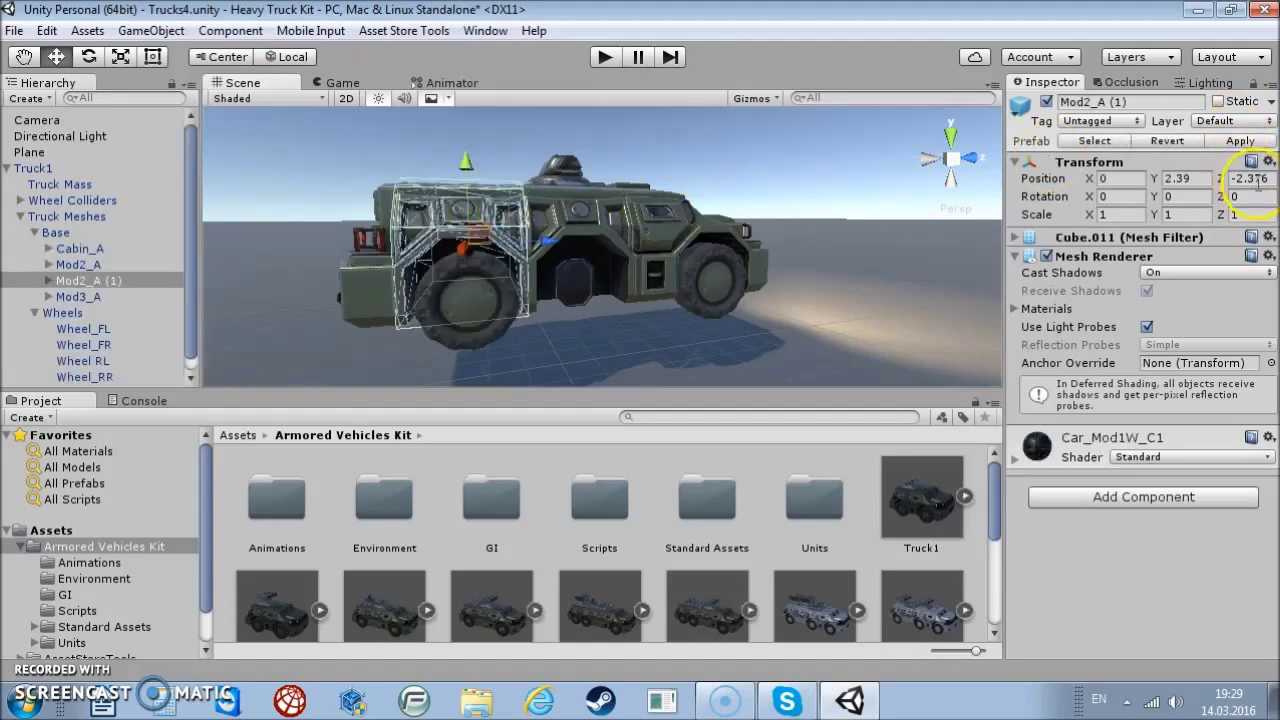
{"action": "left_click", "coordinate": [538, 265]}
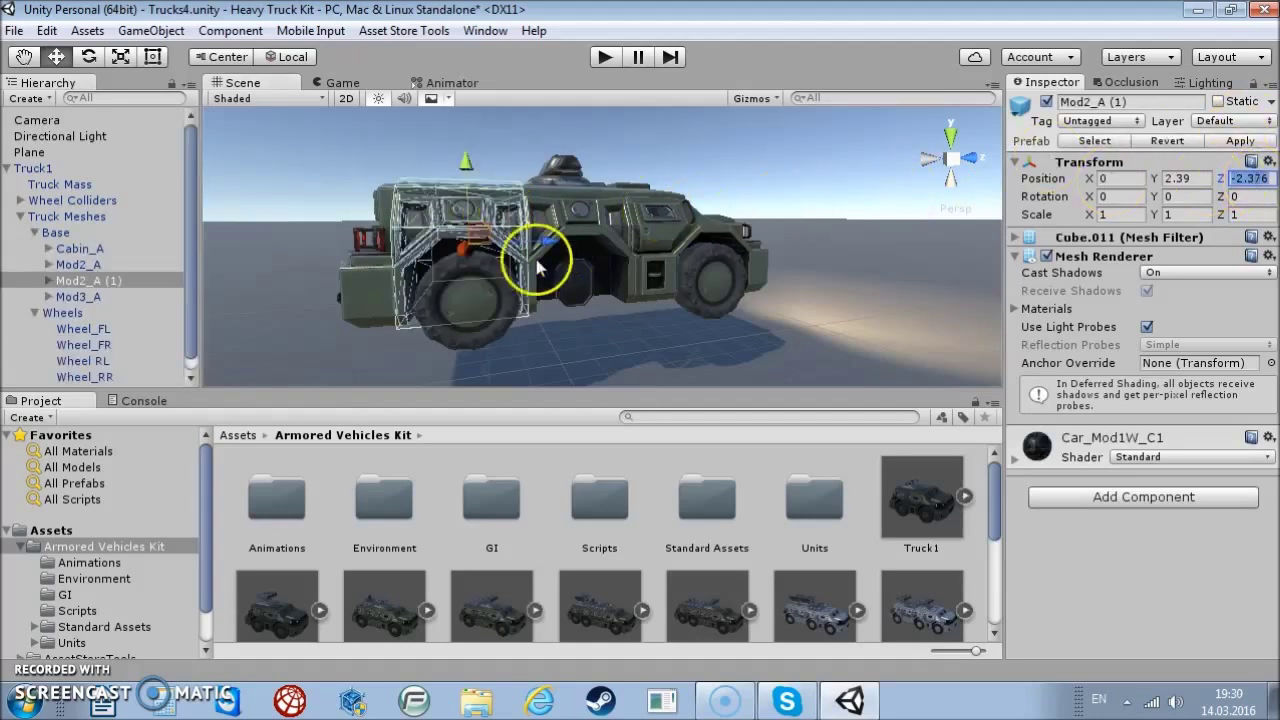
{"action": "left_click", "coordinate": [452, 341]}
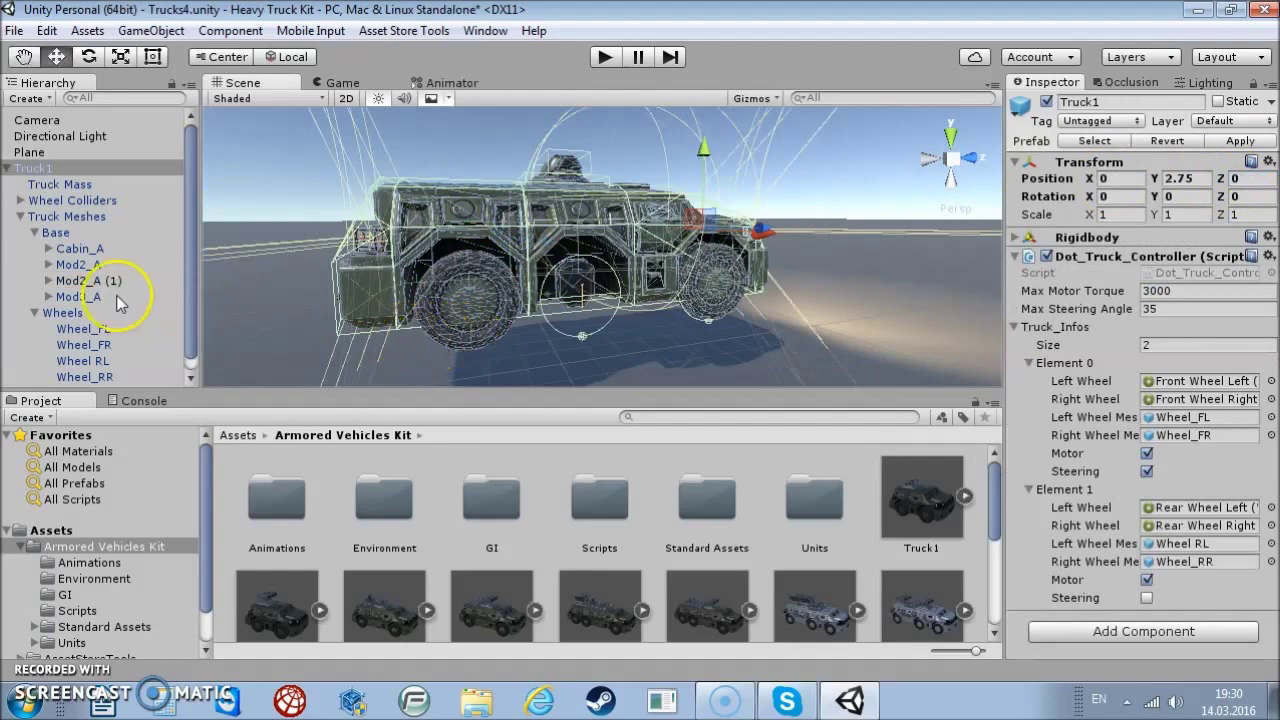
{"action": "scroll", "coordinate": [101, 298], "scroll_direction": "down", "scroll_amount": 1}
{"action": "left_click", "coordinate": [86, 358]}
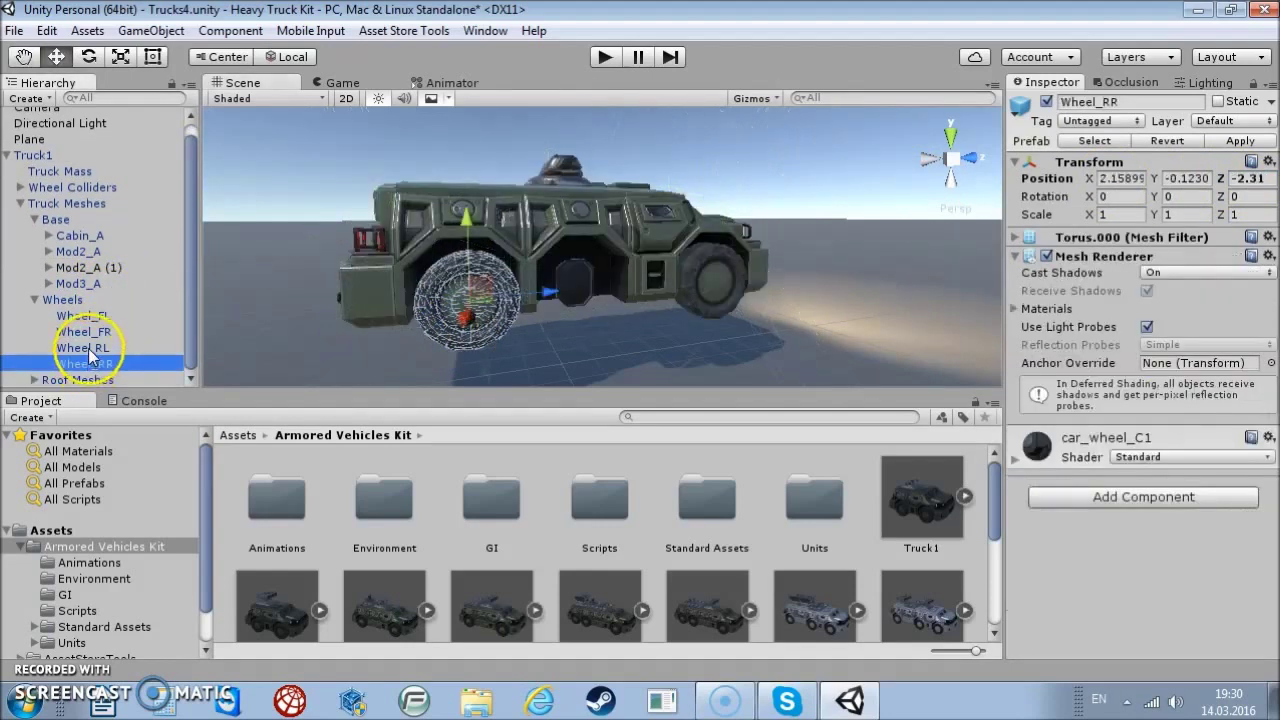
{"action": "left_click", "coordinate": [88, 348], "text": "ctrl"}
{"action": "left_click", "coordinate": [1258, 178]}
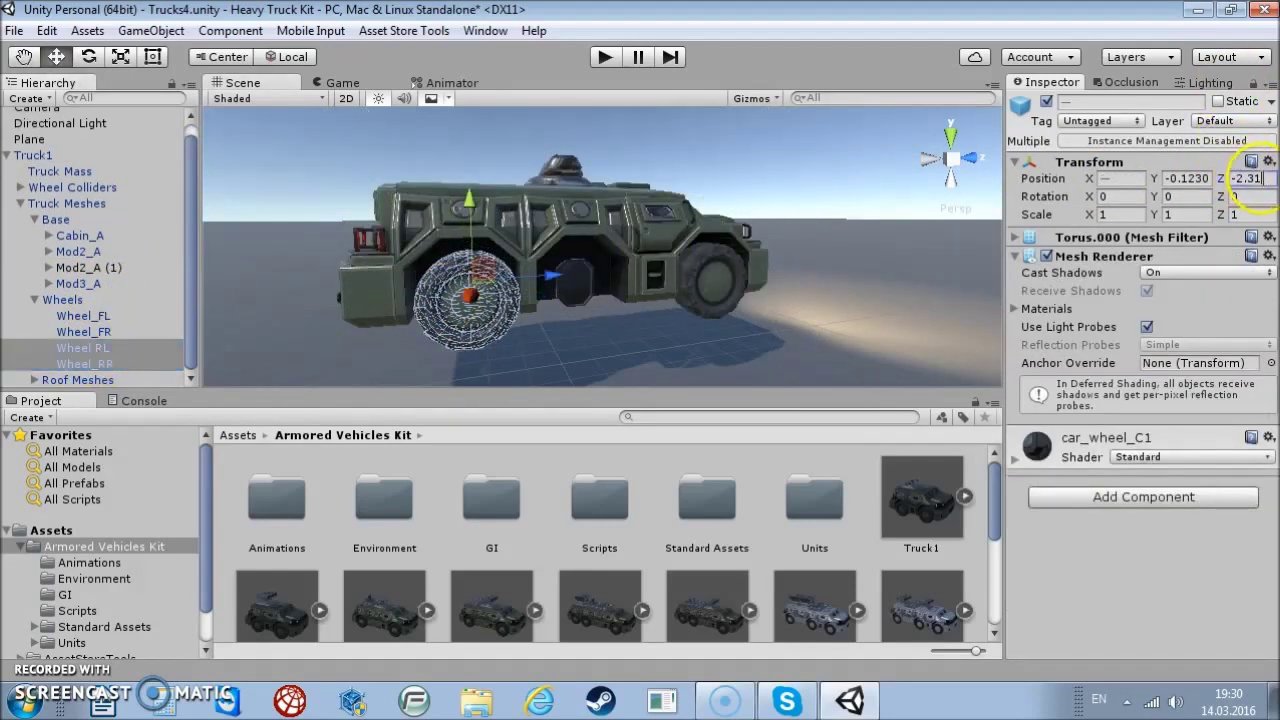
{"action": "type", "text": "-2.376"}
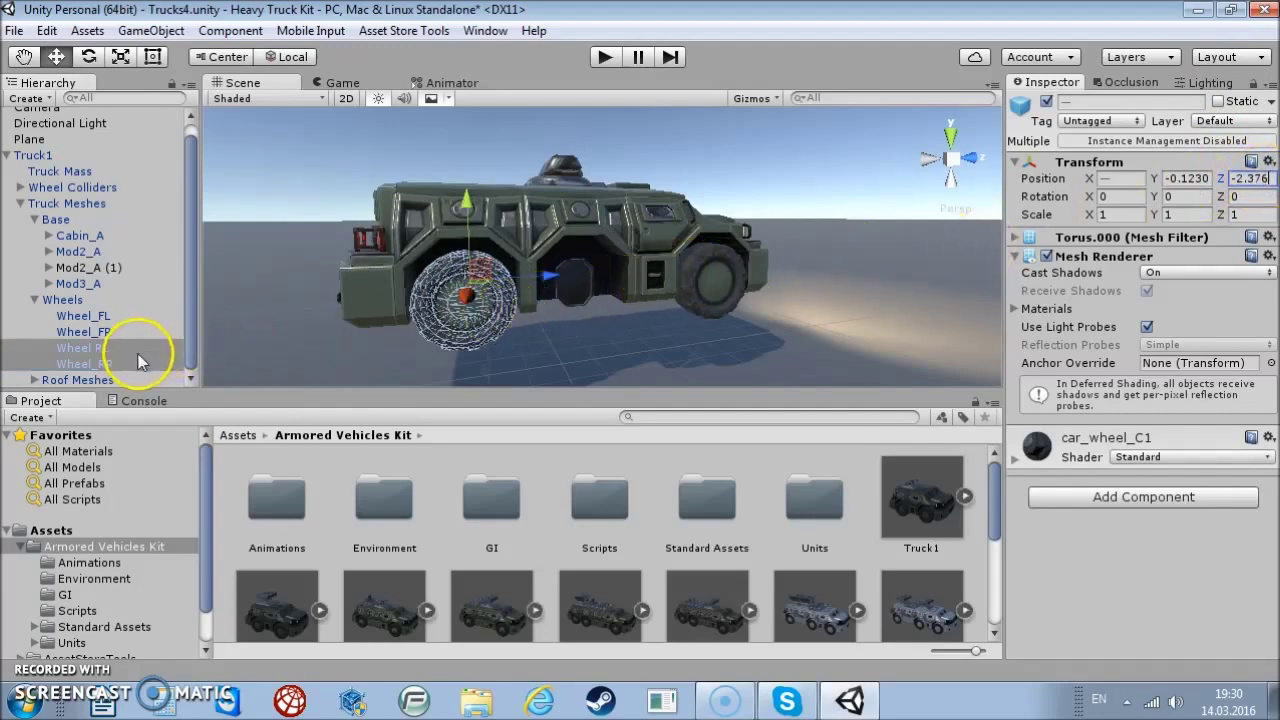
{"action": "left_click", "coordinate": [102, 350]}
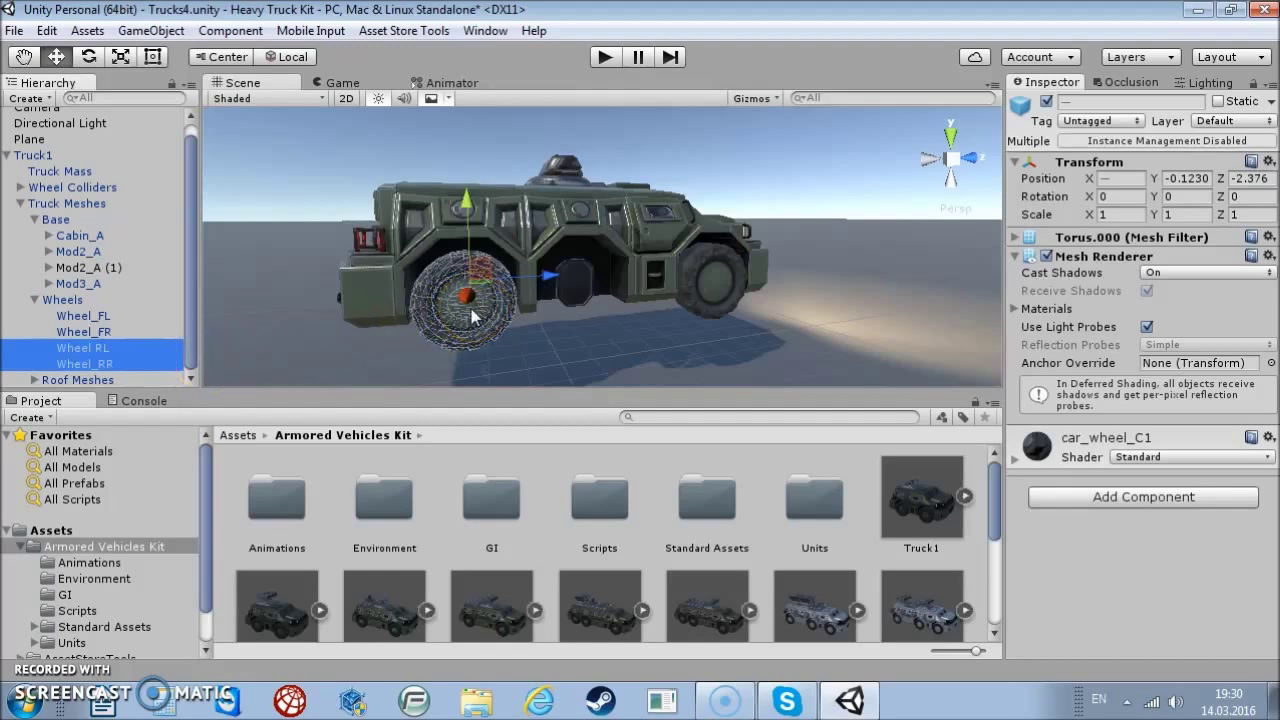
Duplicate both rear wheels, list the copies above the originals, and move them forward to the middle
{"action": "key", "text": "ctrl+d"}
{"action": "scroll", "coordinate": [198, 375], "scroll_direction": "down", "scroll_amount": 1}
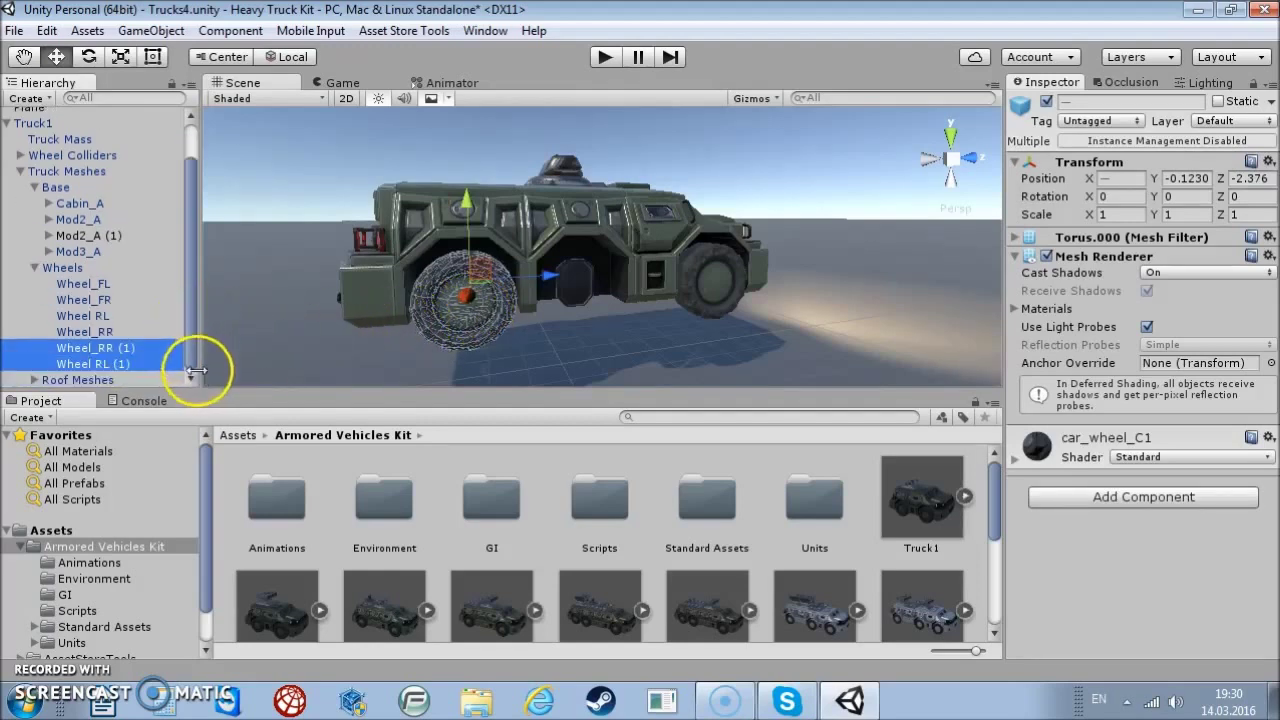
{"action": "left_click_drag", "start_coordinate": [110, 356], "coordinate": [100, 307]}
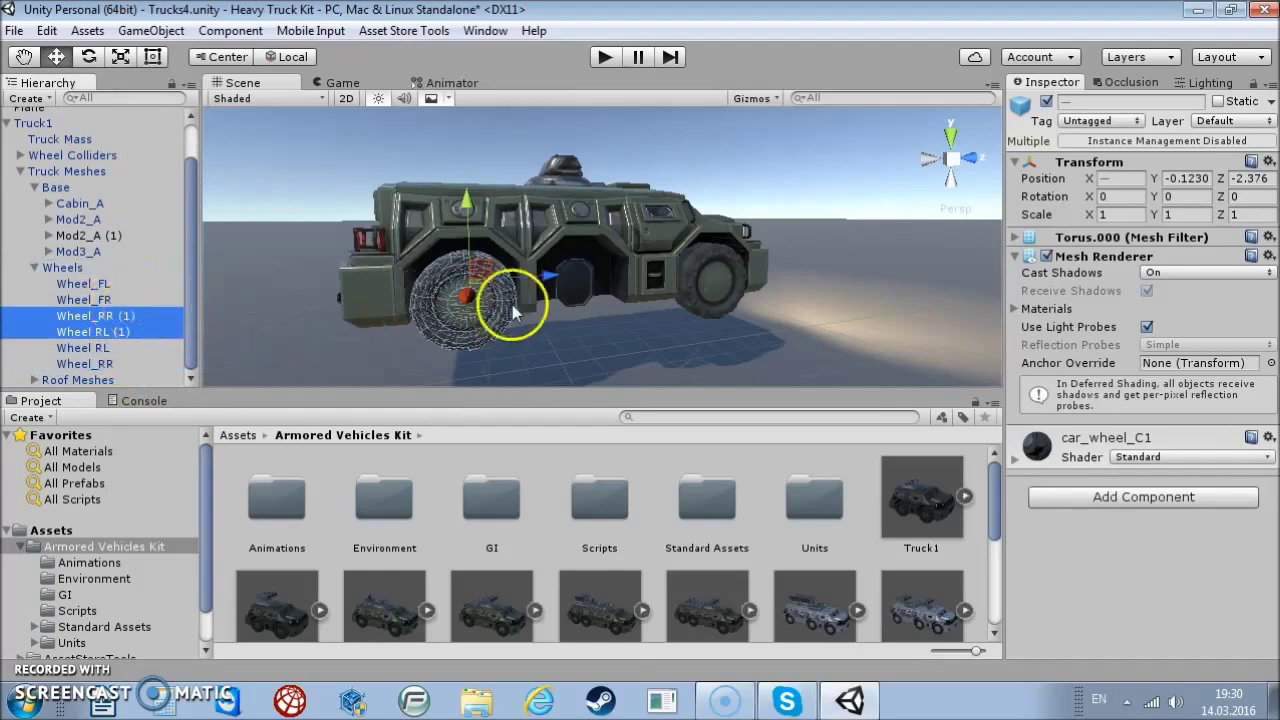
{"action": "left_click_drag", "start_coordinate": [543, 277], "coordinate": [643, 265]}
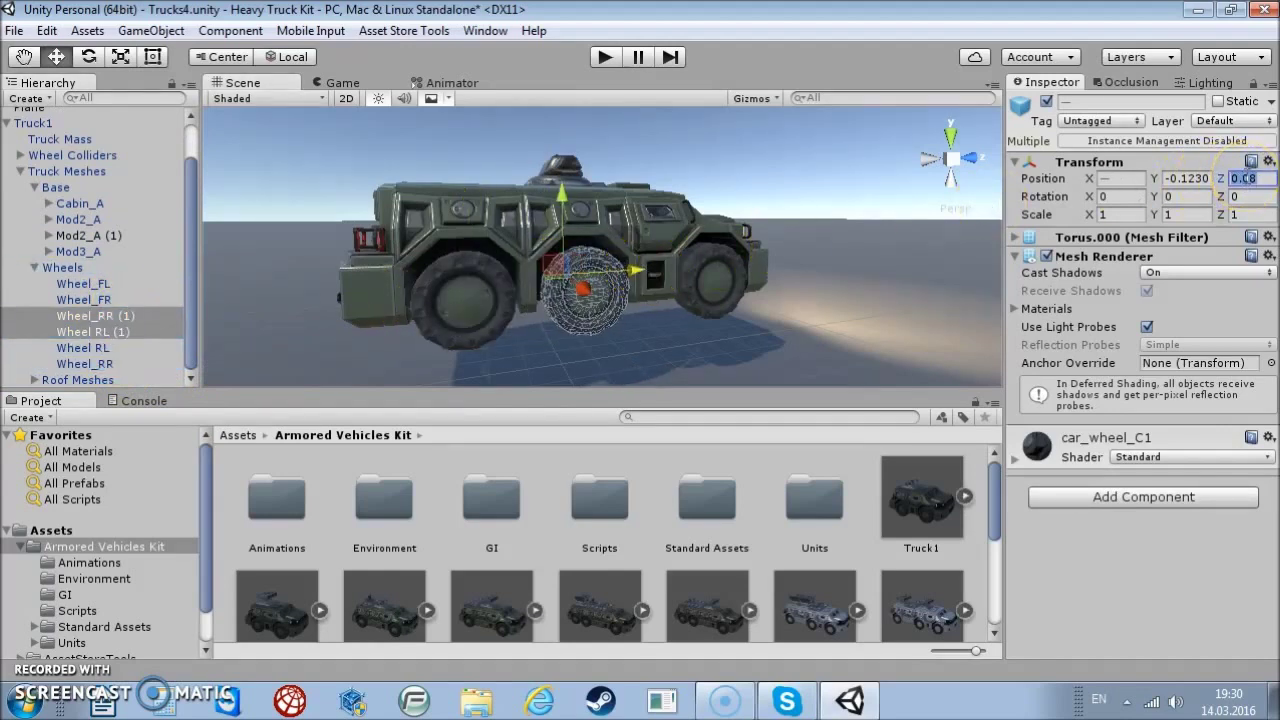
Place Wheel_RR (1) below Wheel RL (1) in the Hierarchy and begin renaming Wheel RL (1)
{"action": "left_click", "coordinate": [565, 321]}
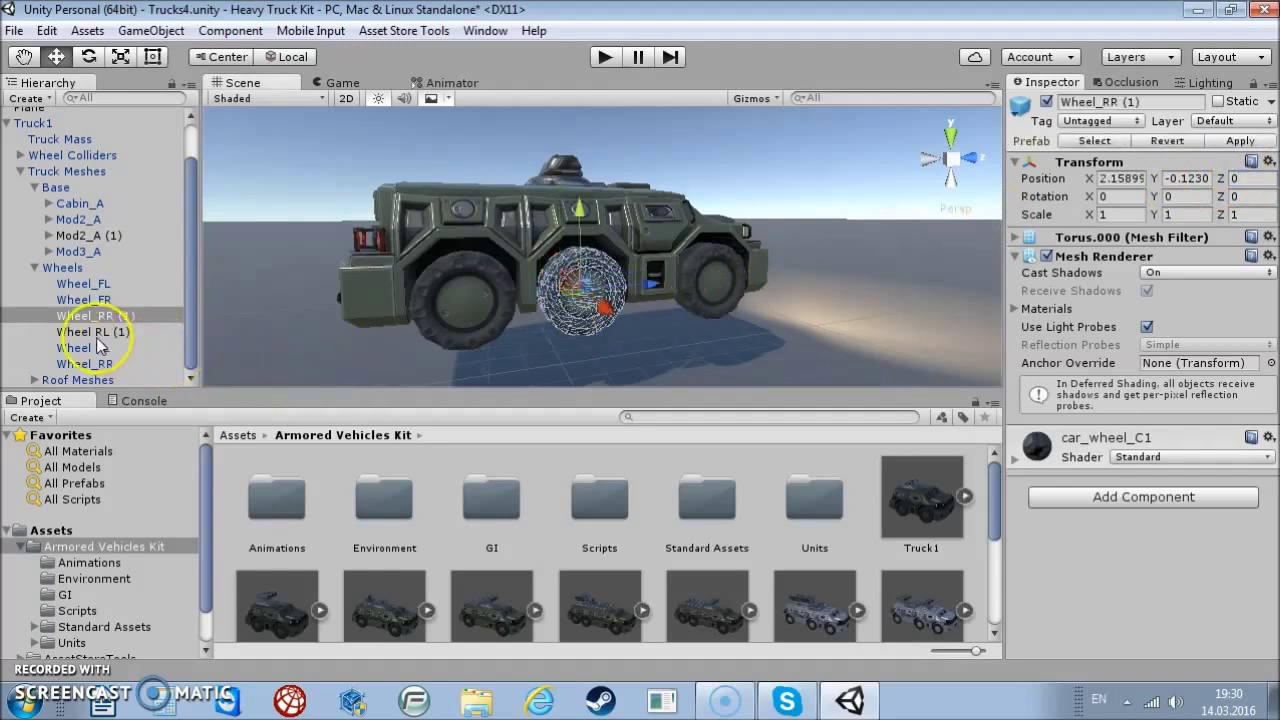
{"action": "left_click_drag", "start_coordinate": [112, 317], "coordinate": [119, 340]}
{"action": "left_click", "coordinate": [118, 317]}
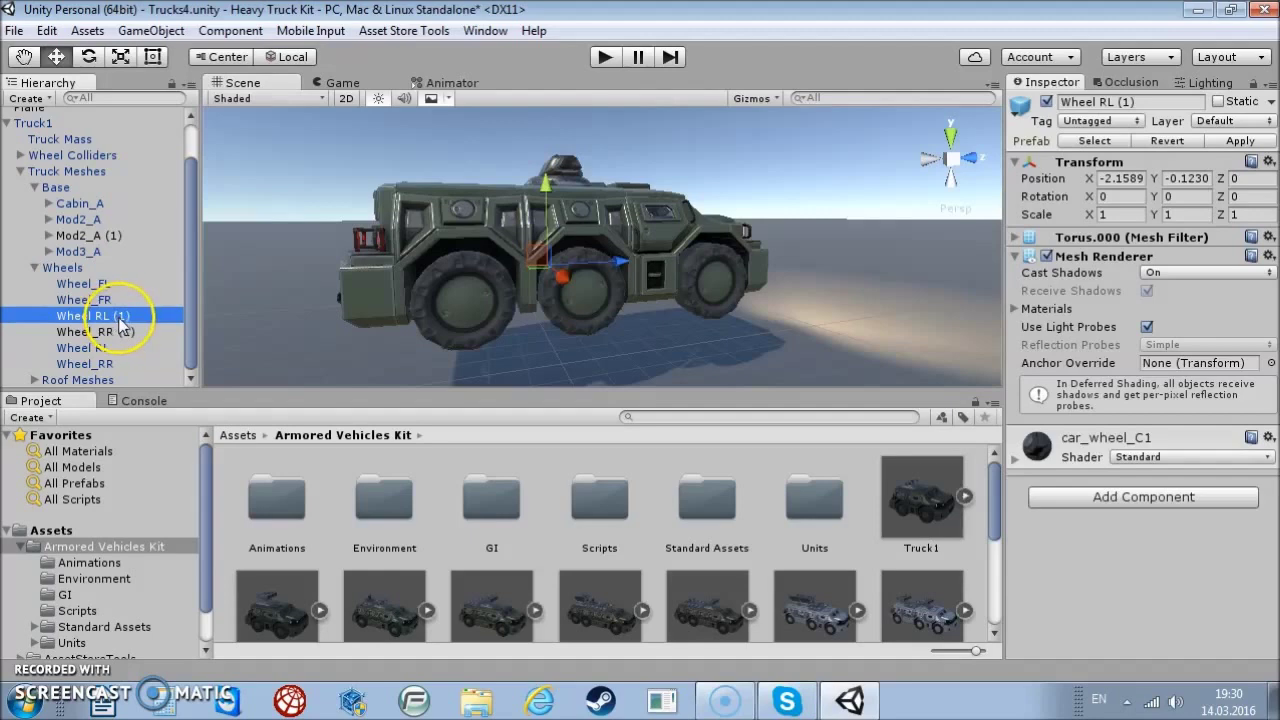
{"action": "left_click", "coordinate": [133, 315]}
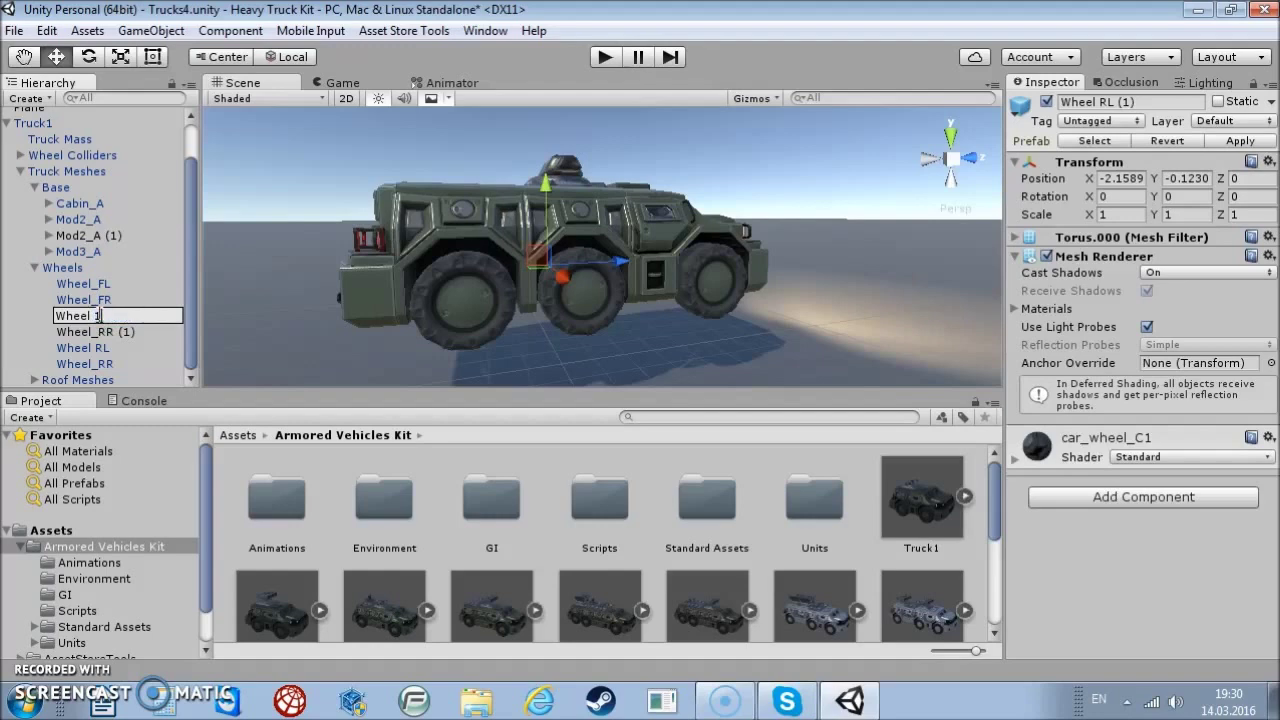
Rename the middle wheel copies to Wheel 1L and Wheel_1R
{"action": "left_click", "coordinate": [127, 334]}
{"action": "left_click", "coordinate": [114, 332]}
{"action": "type", "text": "Wheel_1R"}
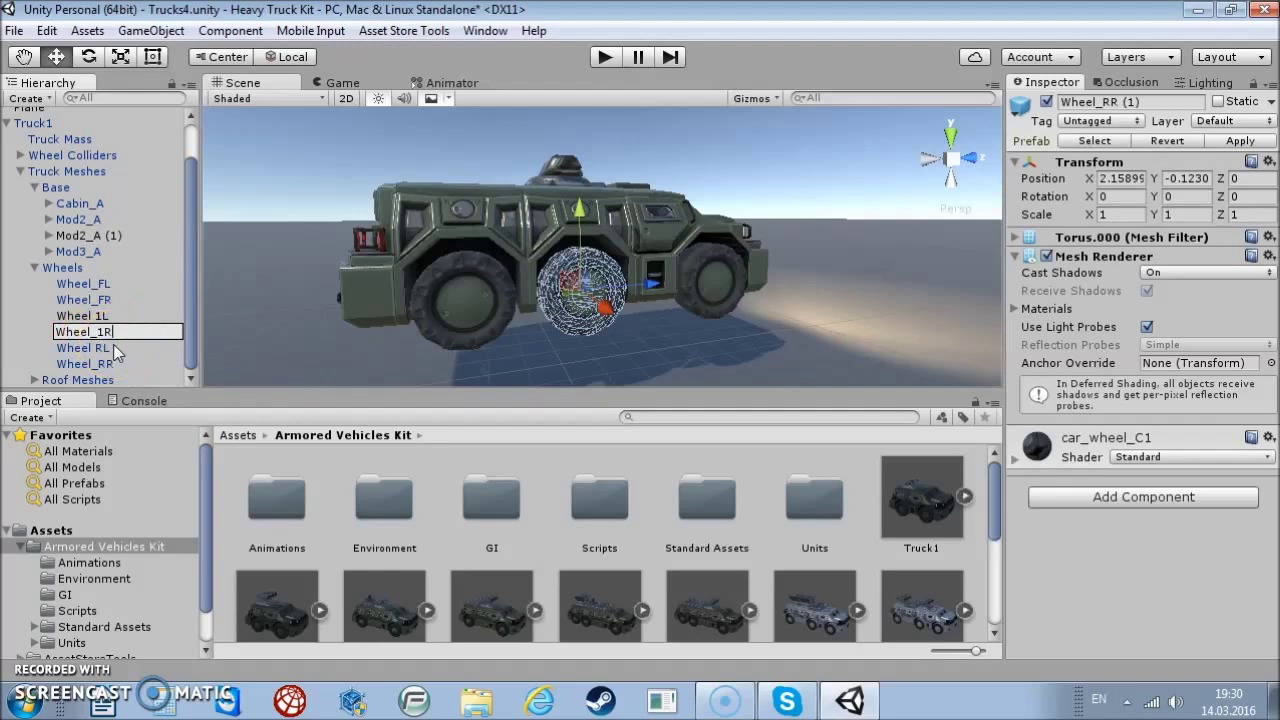
{"action": "left_click", "coordinate": [23, 328]}
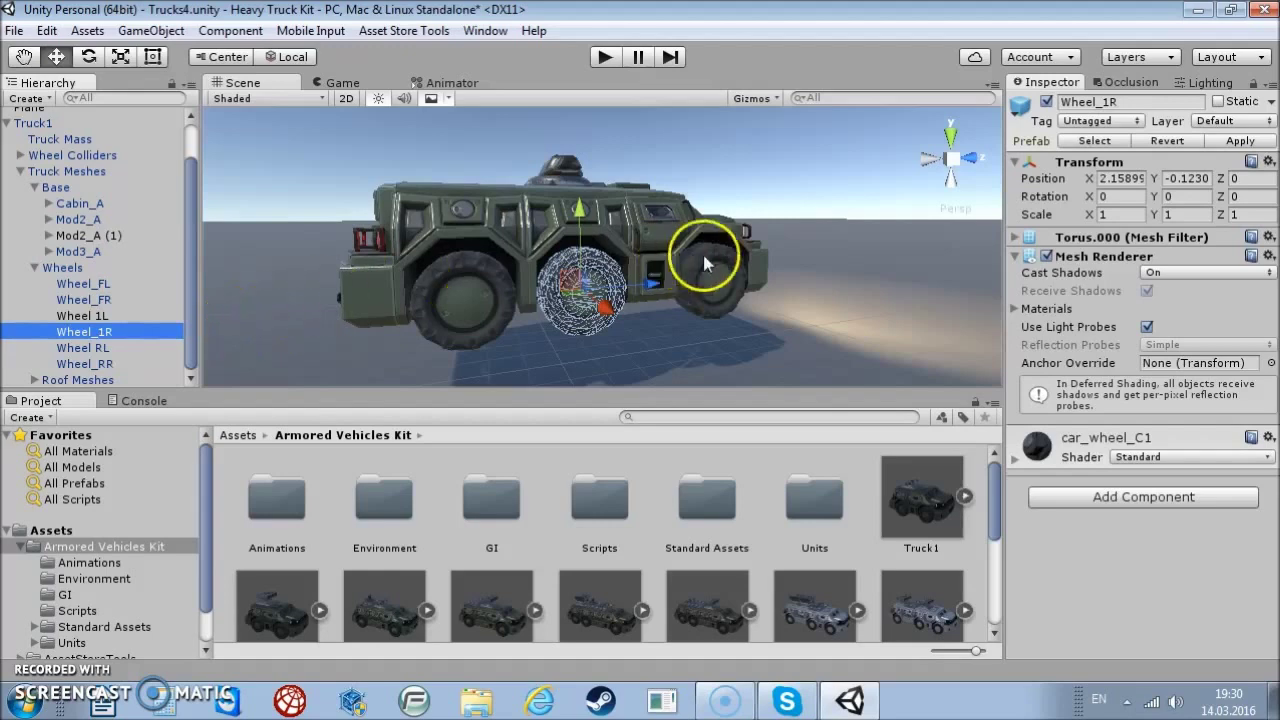
Check the six-wheeled truck in the Scene and collapse the Wheels and Base groups
{"action": "left_click_drag", "start_coordinate": [623, 297], "coordinate": [626, 221], "text": "alt"}
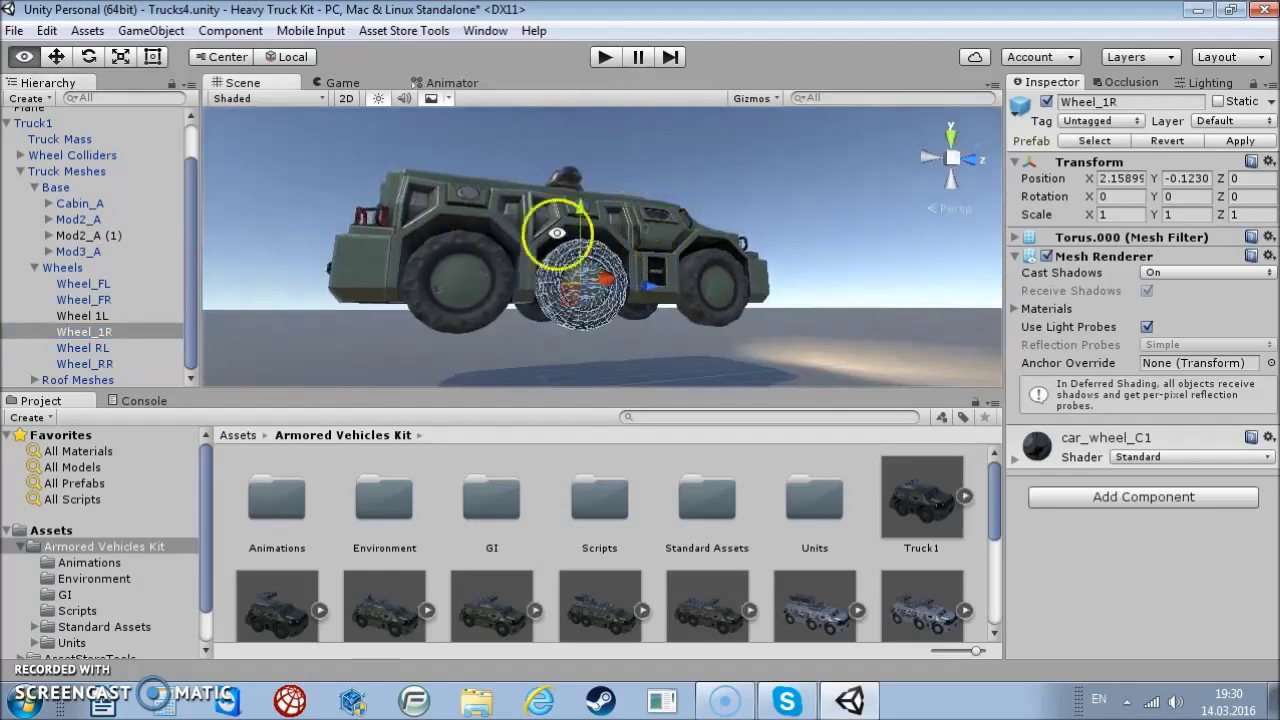
{"action": "left_click", "coordinate": [49, 268]}
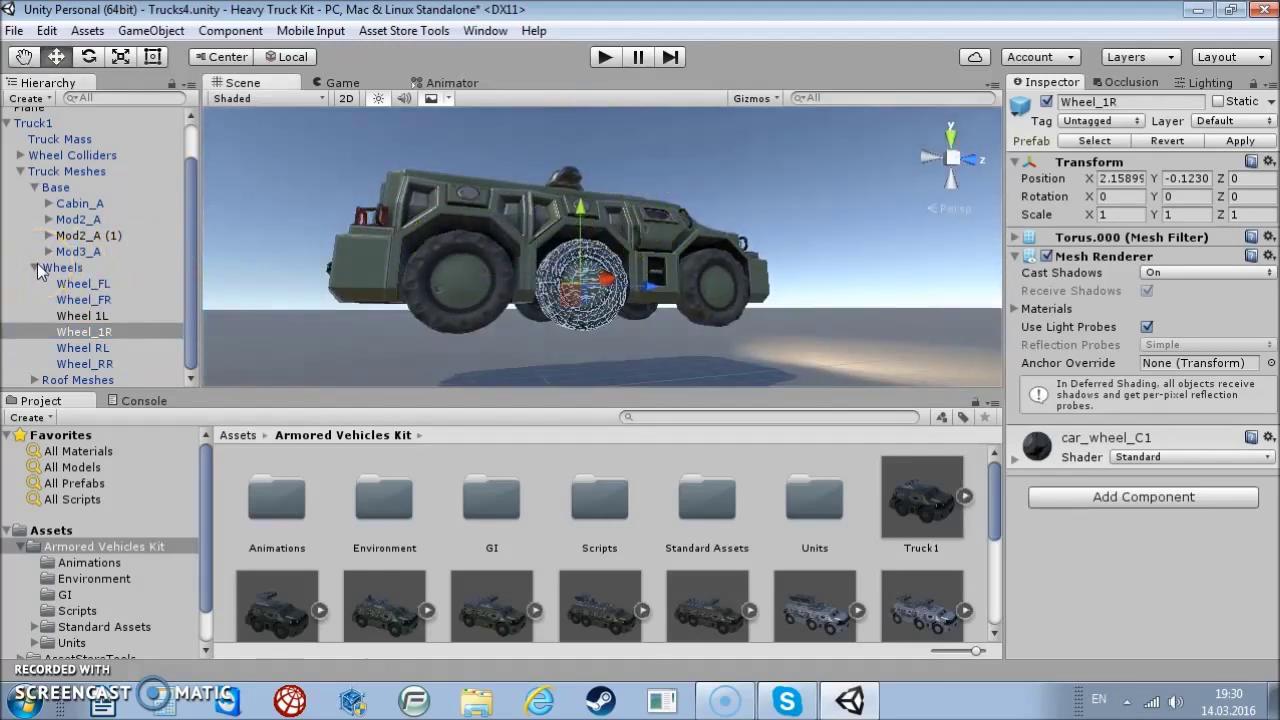
{"action": "left_click", "coordinate": [36, 266]}
{"action": "left_click", "coordinate": [33, 232]}
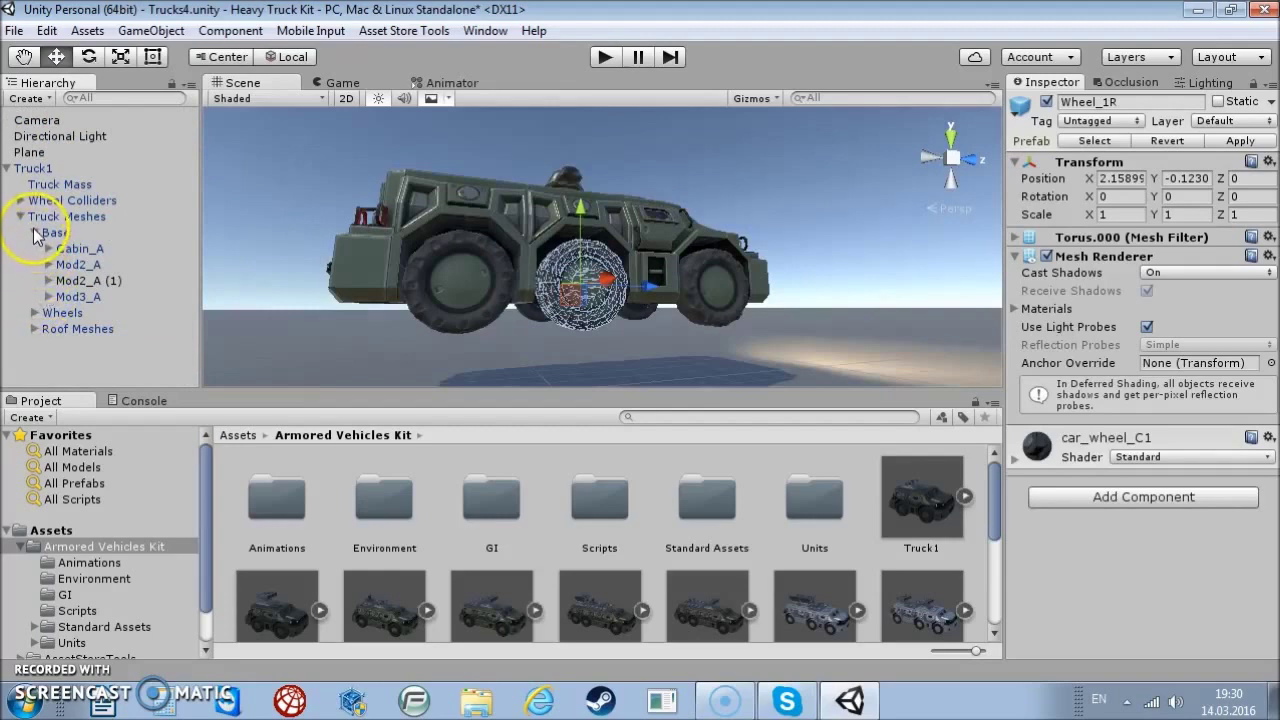
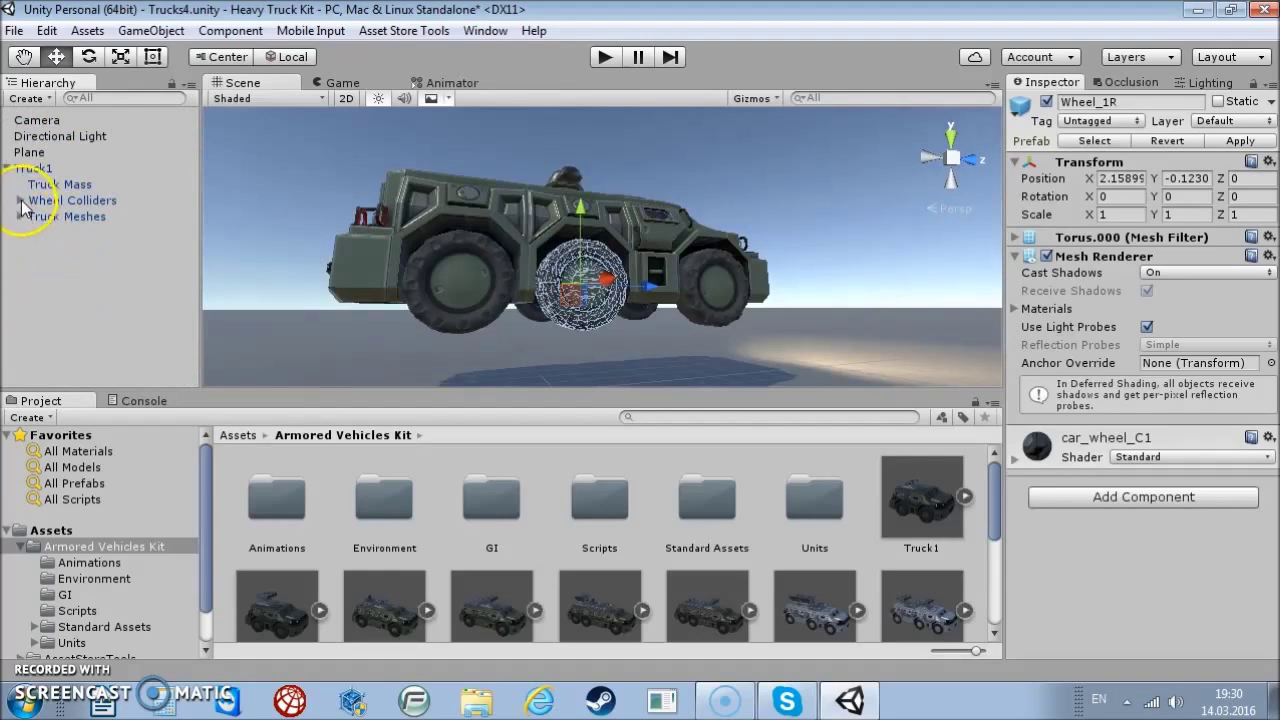
Stretch the Truck Mass collider lengthwise across all three axles, toward Scale Z 7.8835
{"action": "left_click", "coordinate": [20, 200]}
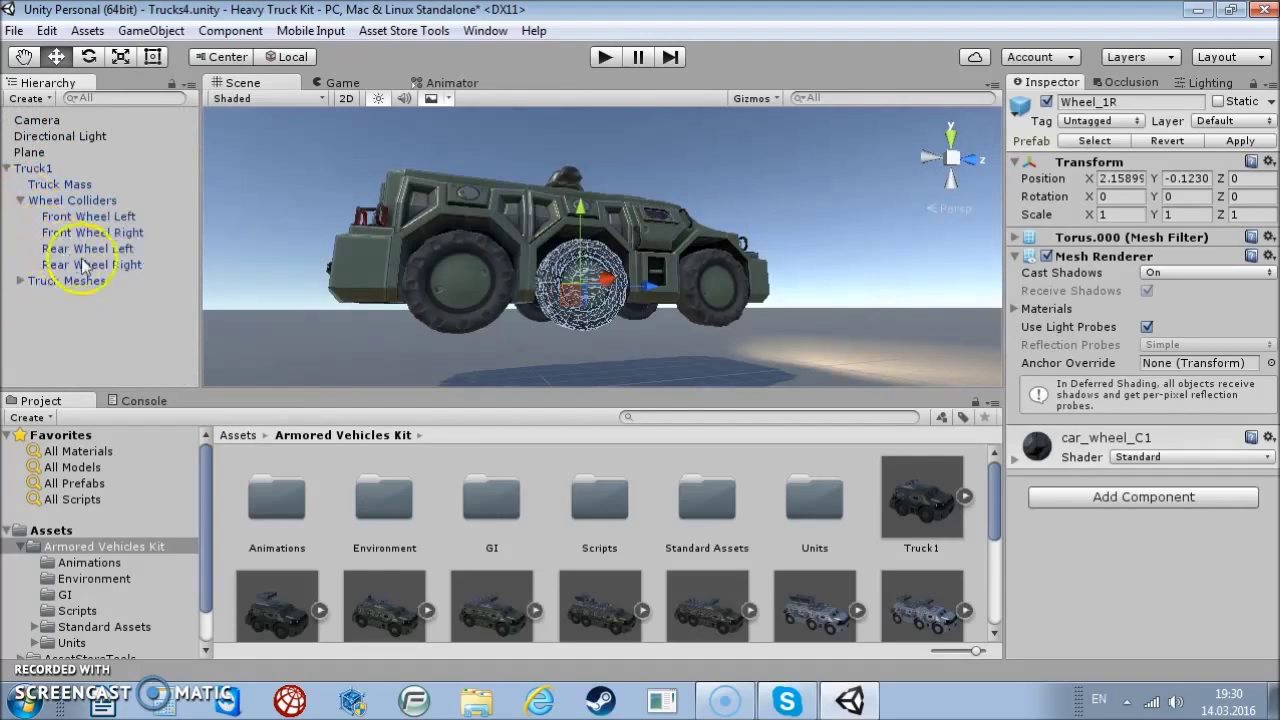
{"action": "left_click", "coordinate": [60, 184]}
{"action": "mouse_move", "coordinate": [737, 223]}
{"action": "left_mouse_down", "text": "alt"}
{"action": "mouse_move", "coordinate": [655, 302]}
{"action": "mouse_move", "coordinate": [622, 155]}
{"action": "mouse_move", "coordinate": [646, 322]}
{"action": "mouse_move", "coordinate": [708, 283]}
{"action": "mouse_move", "coordinate": [665, 283]}
{"action": "left_mouse_up", "text": "alt"}
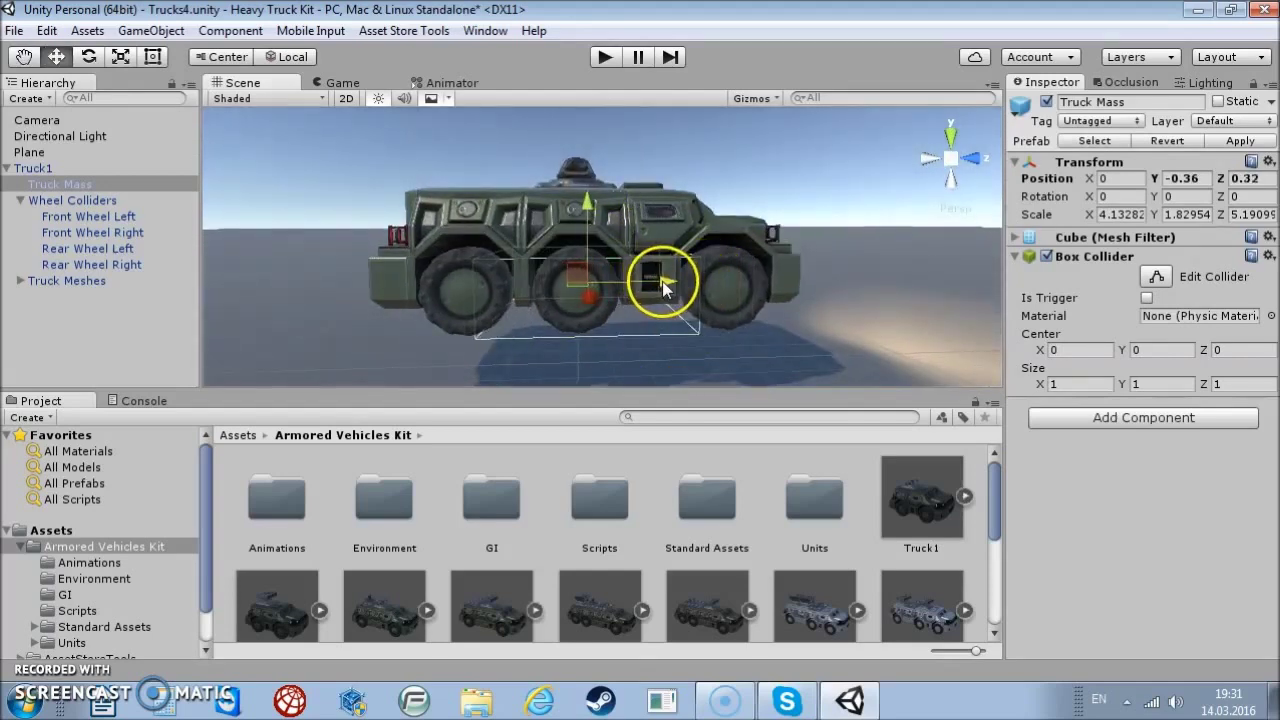
{"action": "left_click", "coordinate": [120, 56]}
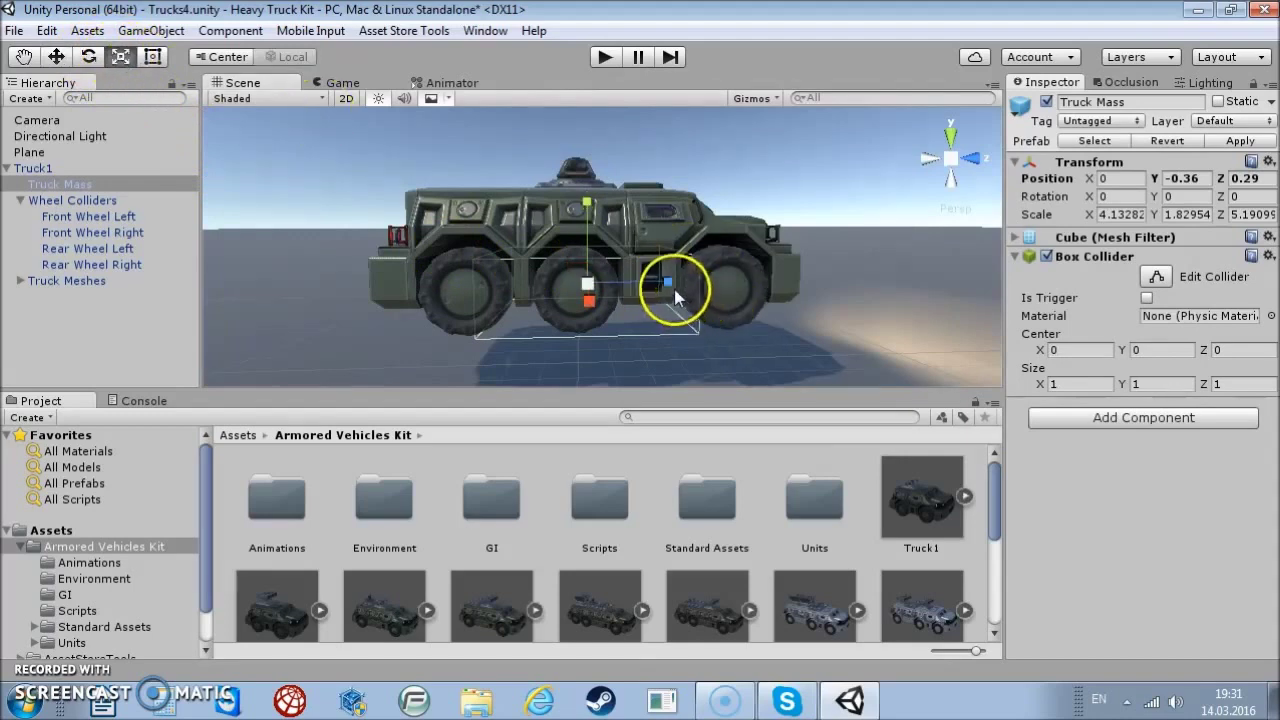
{"action": "left_click_drag", "start_coordinate": [671, 280], "coordinate": [713, 282]}
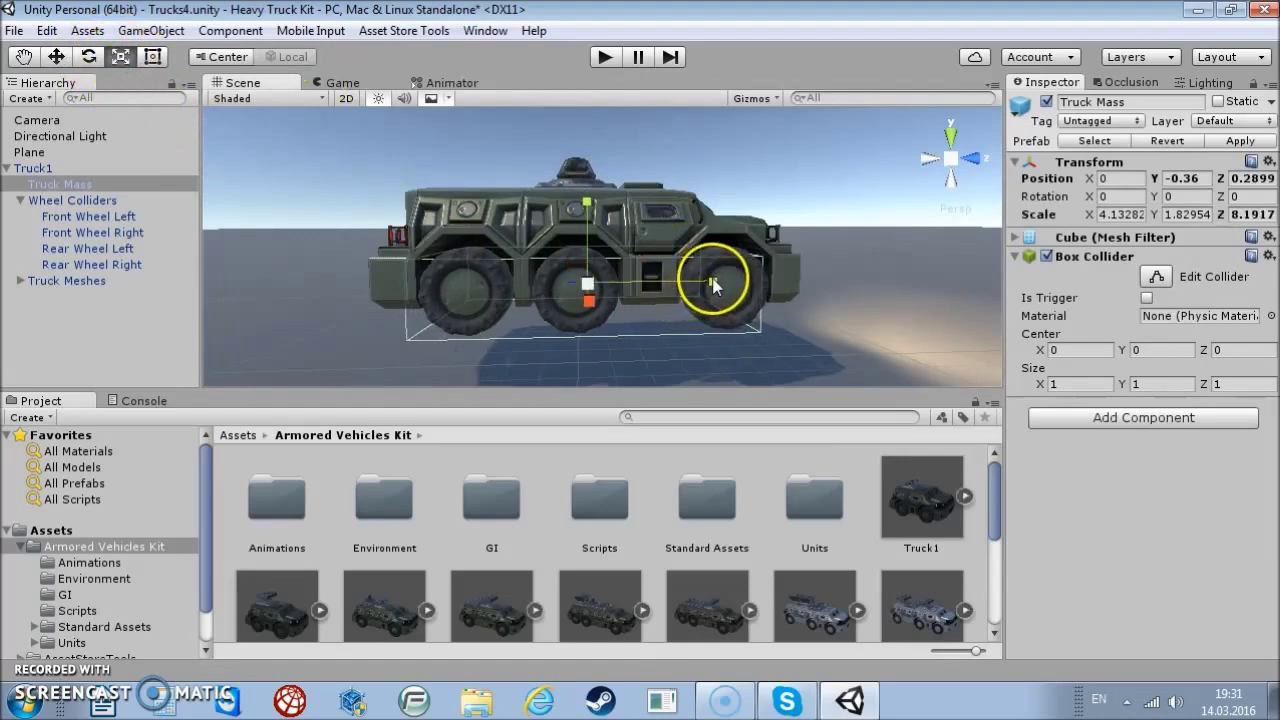
{"action": "left_click", "coordinate": [56, 57]}
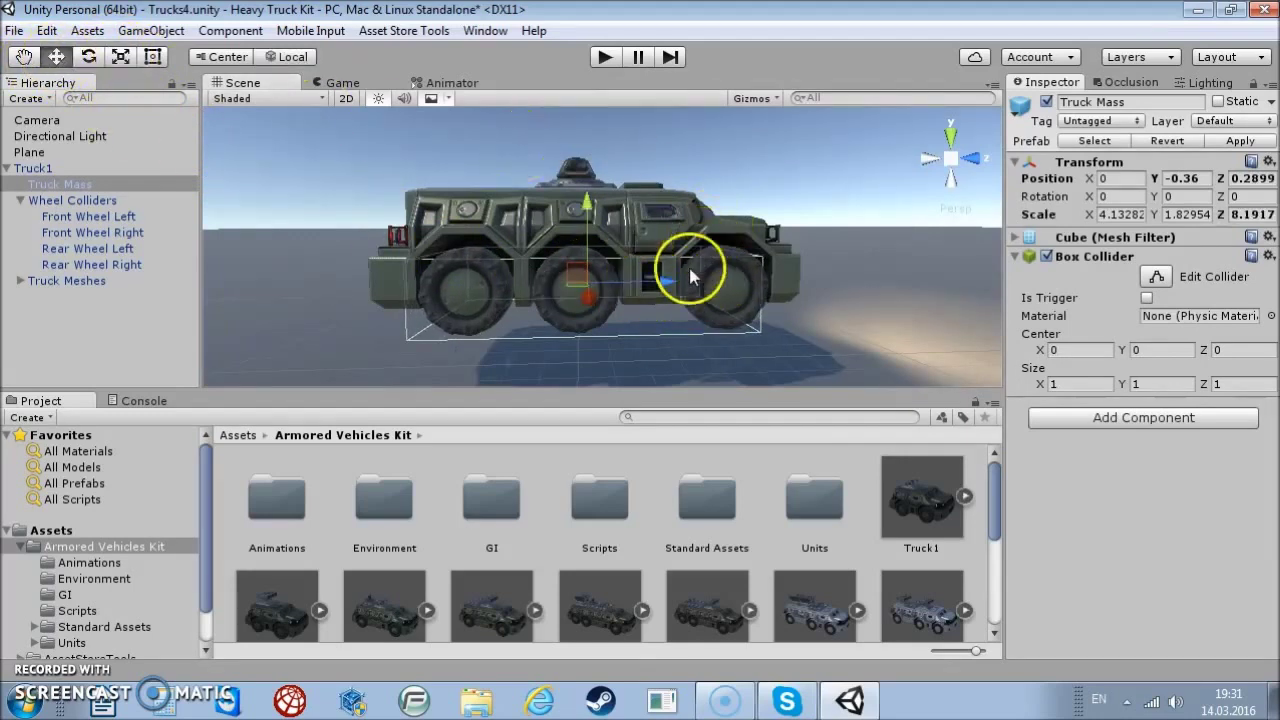
{"action": "left_click_drag", "start_coordinate": [671, 281], "coordinate": [674, 281]}
Reduce the collider's height to Scale Y 1.7334 and position it at Y 0.41
{"action": "mouse_move", "coordinate": [586, 188]}
{"action": "left_mouse_down", "text": "alt"}
{"action": "mouse_move", "coordinate": [614, 257]}
{"action": "mouse_move", "coordinate": [599, 187]}
{"action": "mouse_move", "coordinate": [779, 312]}
{"action": "mouse_move", "coordinate": [560, 267]}
{"action": "mouse_move", "coordinate": [571, 380]}
{"action": "left_mouse_up", "text": "alt"}
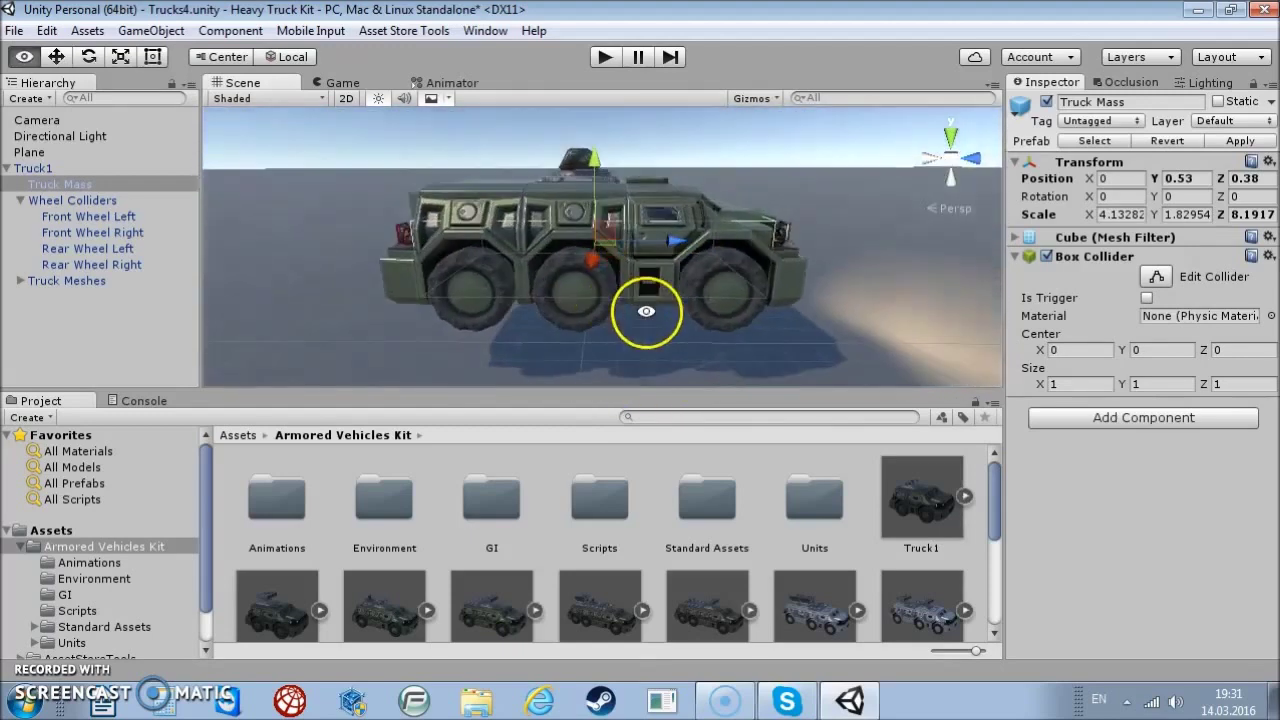
{"action": "left_click", "coordinate": [120, 56]}
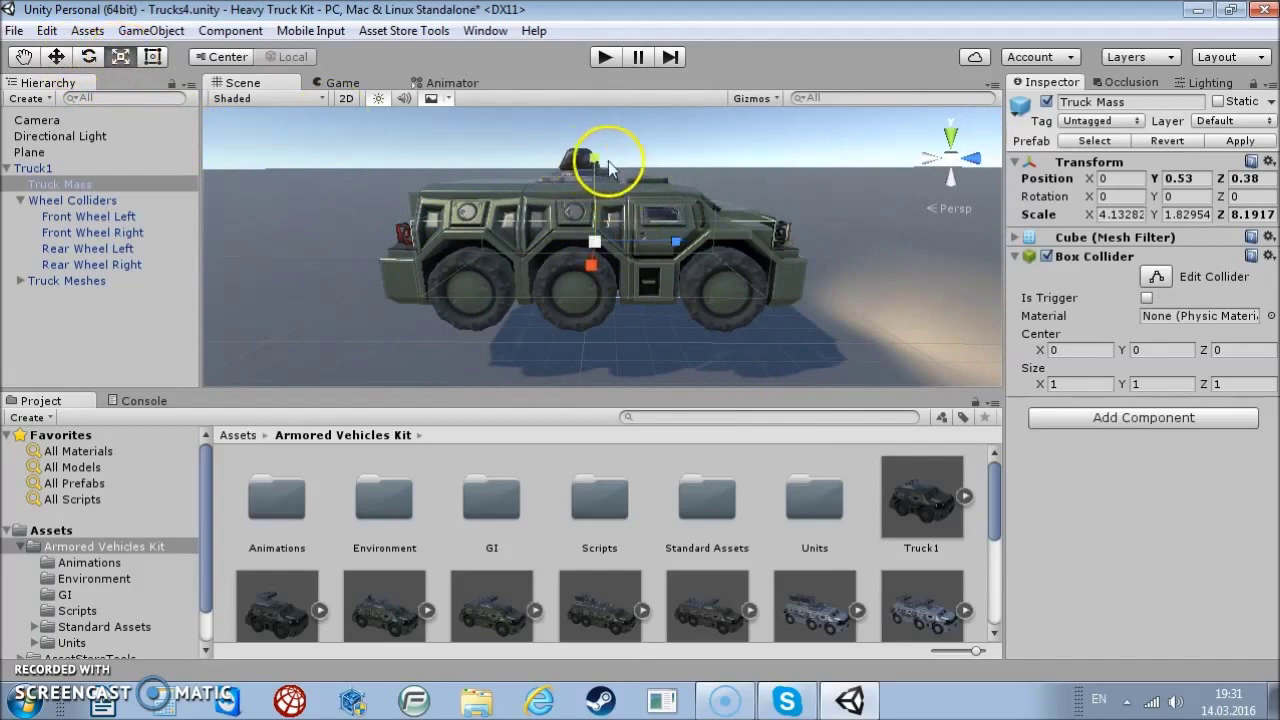
{"action": "left_click_drag", "start_coordinate": [597, 159], "coordinate": [607, 226]}
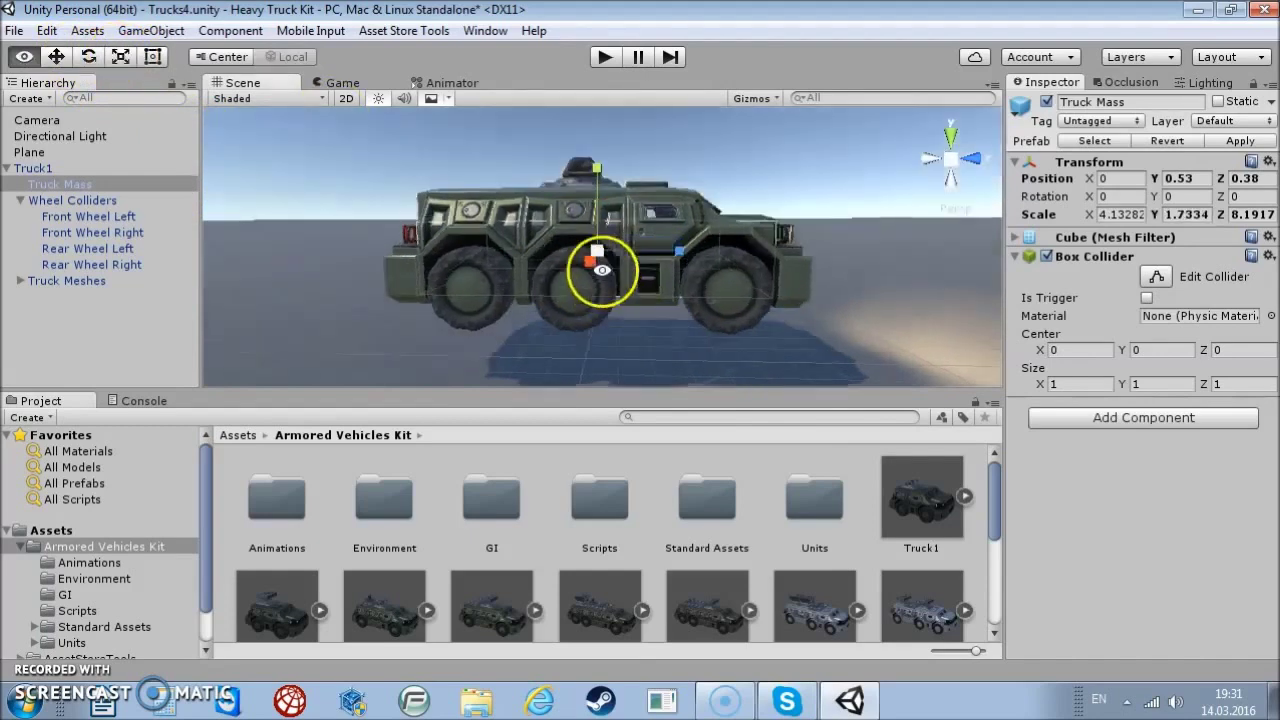
{"action": "left_click_drag", "start_coordinate": [676, 257], "coordinate": [674, 256]}
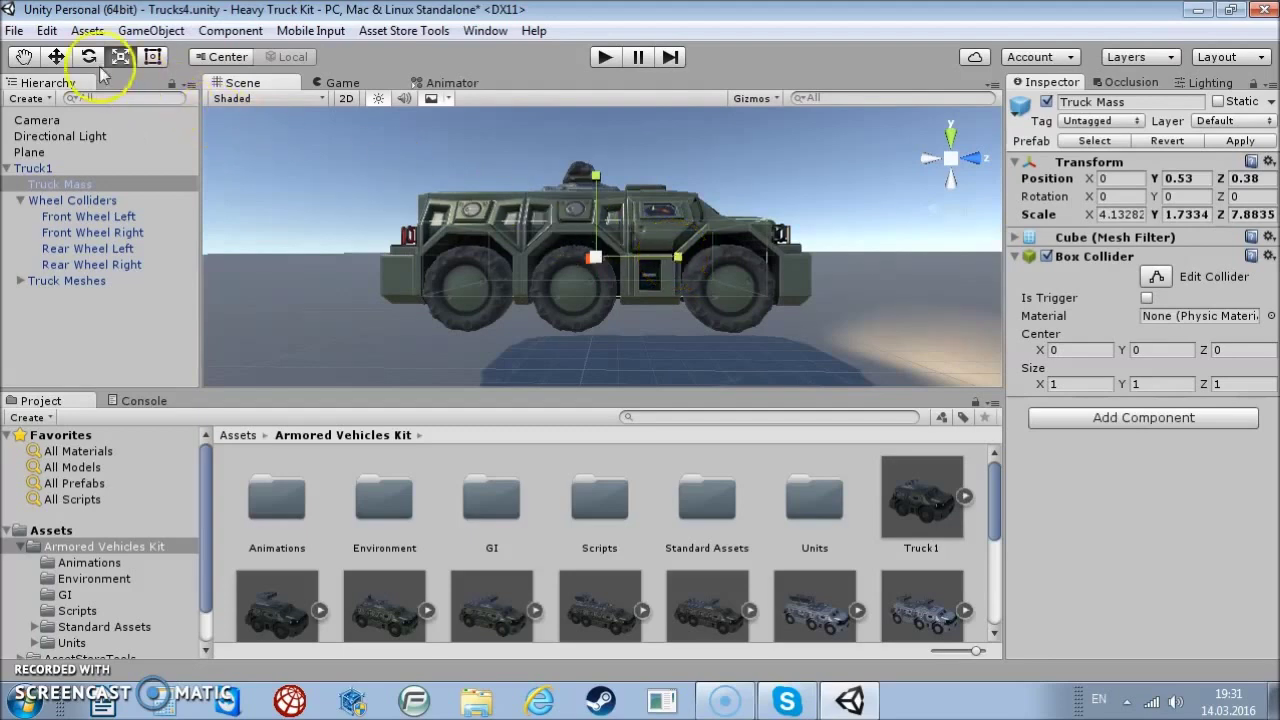
{"action": "left_click", "coordinate": [57, 57]}
{"action": "mouse_move", "coordinate": [597, 182]}
{"action": "left_mouse_down"}
{"action": "mouse_move", "coordinate": [536, 282]}
{"action": "mouse_move", "coordinate": [674, 225]}
{"action": "mouse_move", "coordinate": [600, 309]}
{"action": "left_mouse_up"}
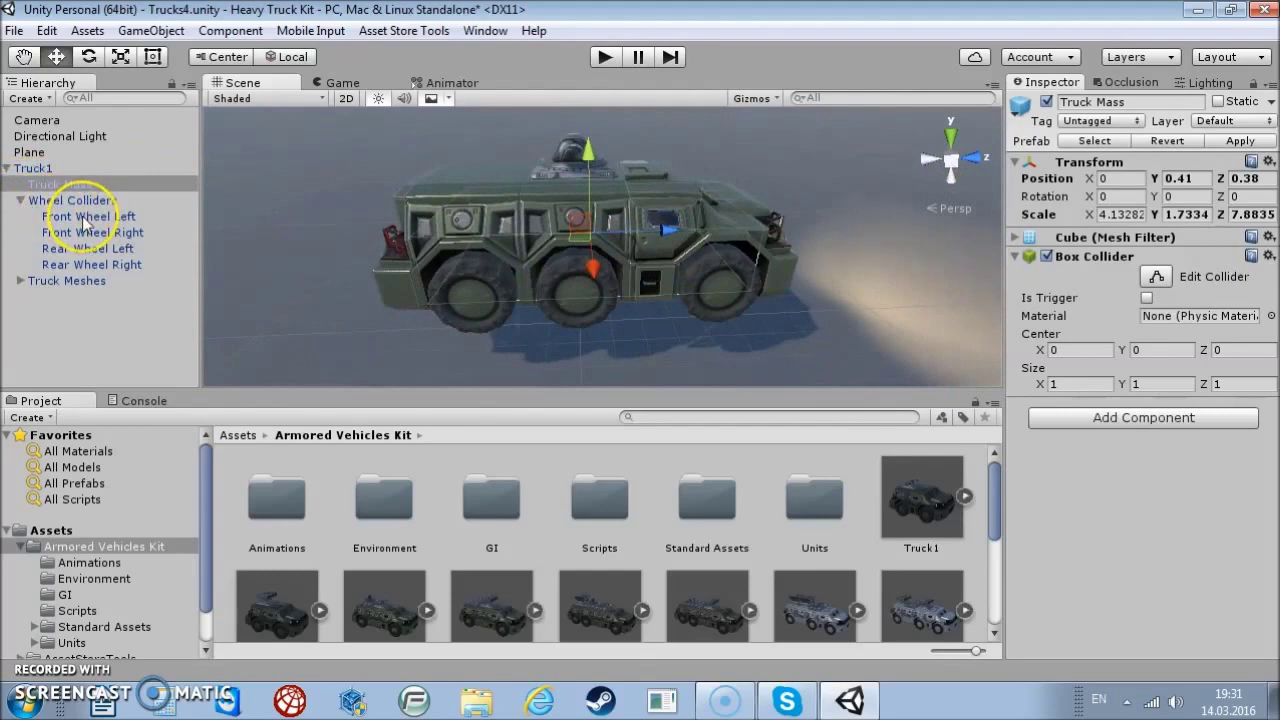
Move Rear Wheel Left and Right colliders to Z -2.376, matching body module Mod2_A (1)
{"action": "left_click_drag", "start_coordinate": [85, 222], "coordinate": [91, 254]}
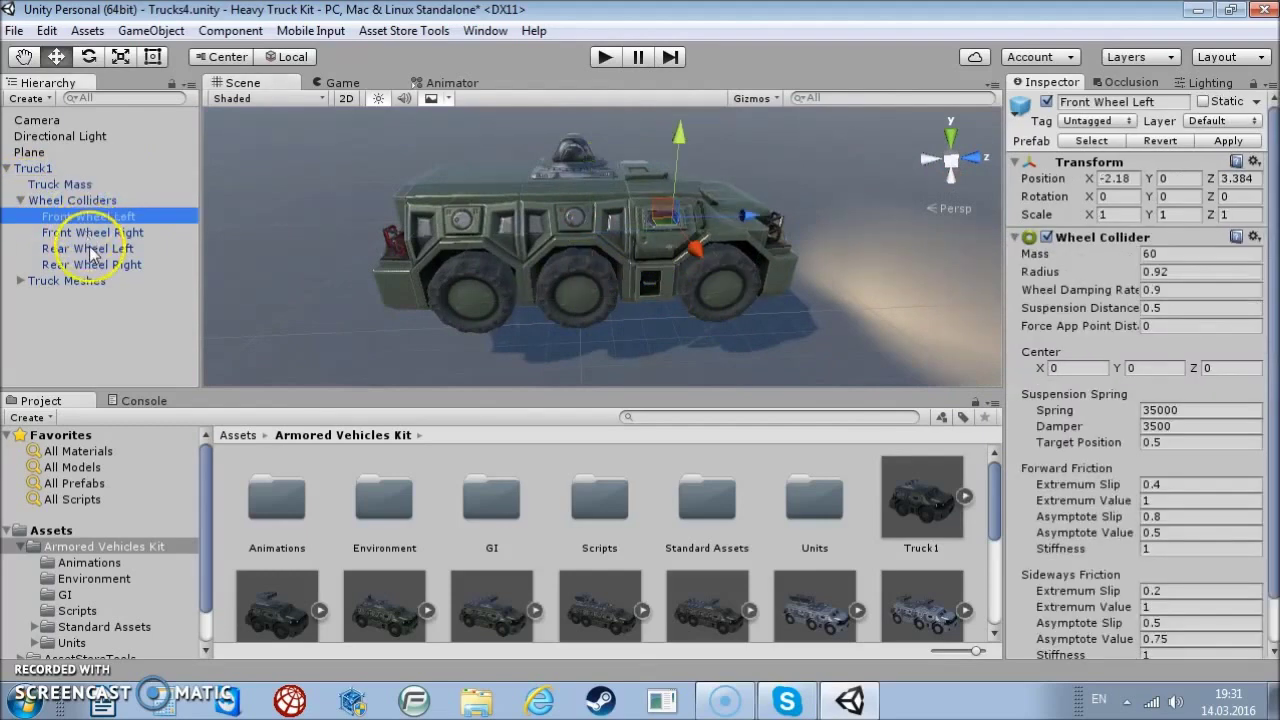
{"action": "left_click", "coordinate": [89, 250]}
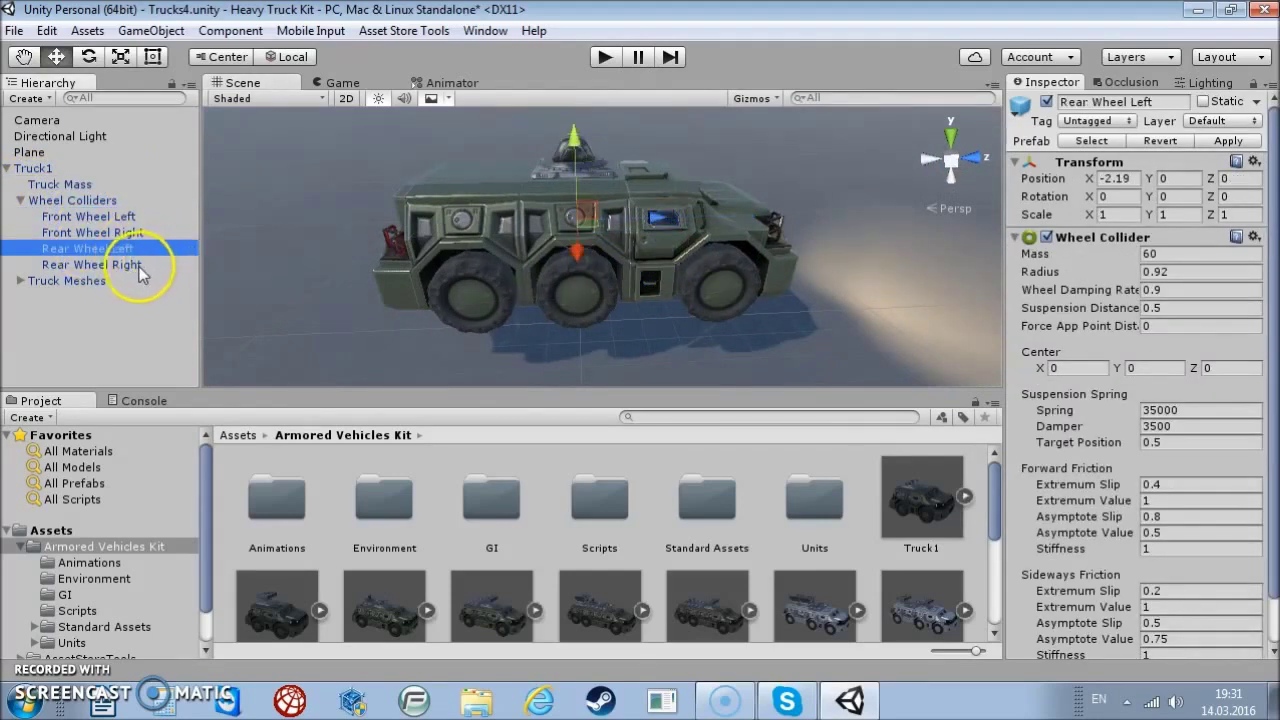
{"action": "left_click", "coordinate": [121, 266], "text": "shift"}
{"action": "left_click_drag", "start_coordinate": [520, 343], "coordinate": [487, 313], "text": "alt"}
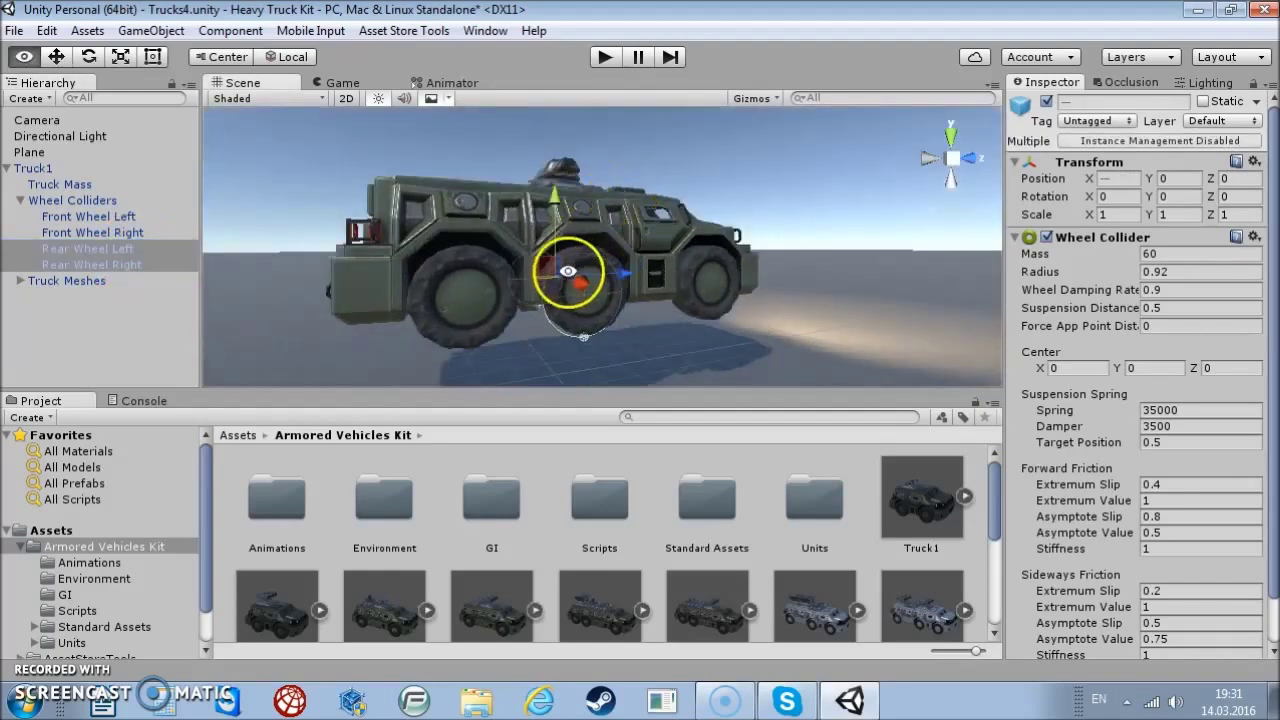
{"action": "mouse_move", "coordinate": [487, 313]}
{"action": "left_mouse_down", "text": "alt"}
{"action": "mouse_move", "coordinate": [416, 357]}
{"action": "mouse_move", "coordinate": [606, 316]}
{"action": "mouse_move", "coordinate": [591, 263]}
{"action": "left_mouse_up", "text": "alt"}
{"action": "left_click", "coordinate": [488, 263]}
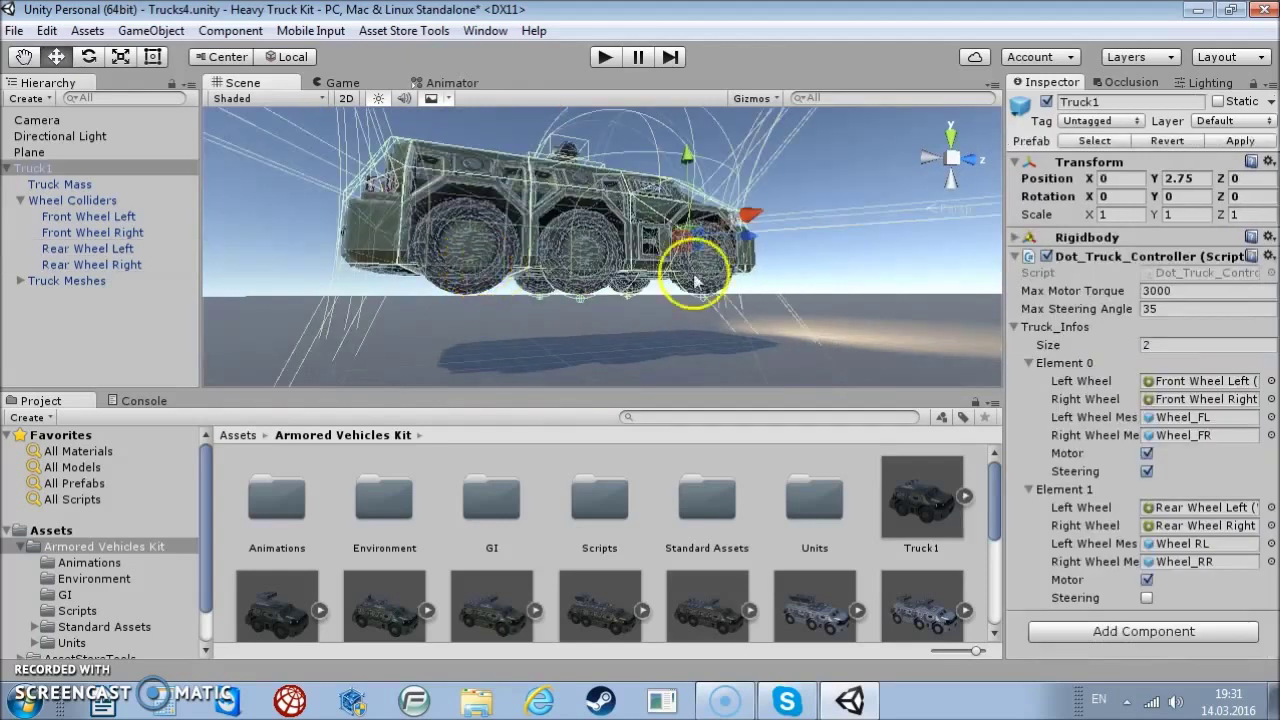
{"action": "left_click", "coordinate": [443, 149]}
{"action": "left_click", "coordinate": [1264, 180]}
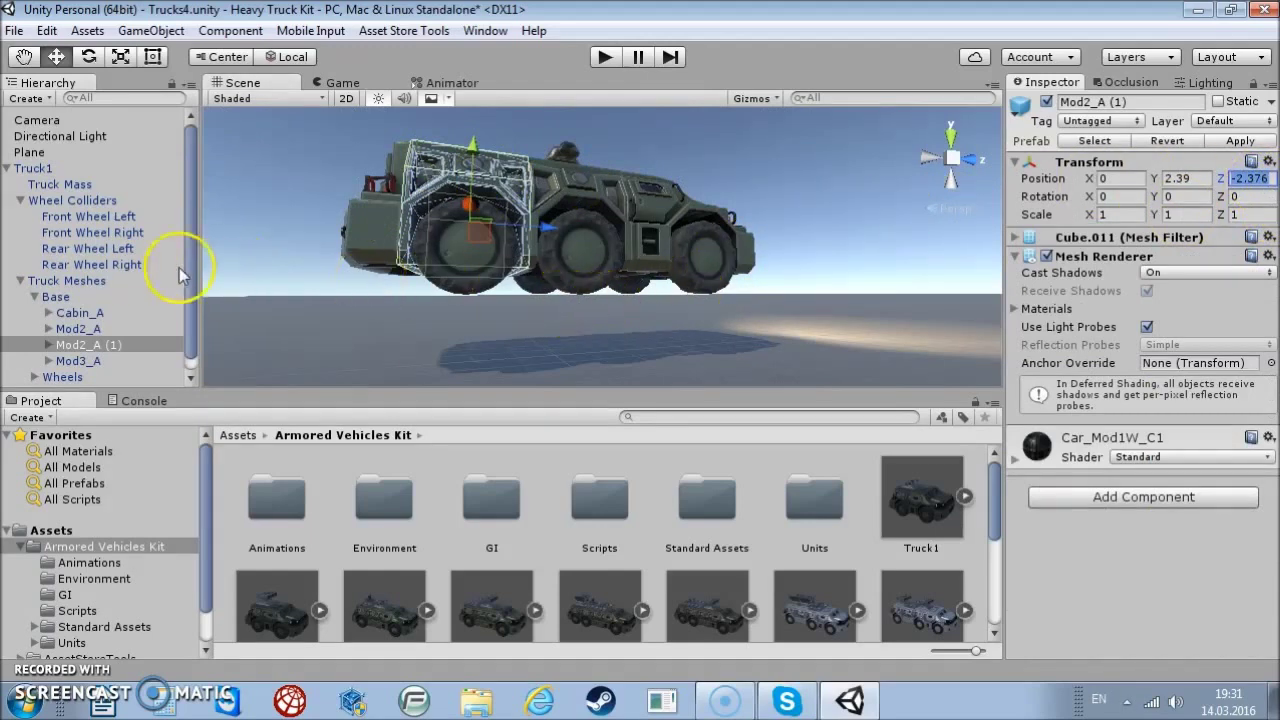
{"action": "left_click", "coordinate": [95, 248]}
{"action": "left_click", "coordinate": [110, 265], "text": "shift"}
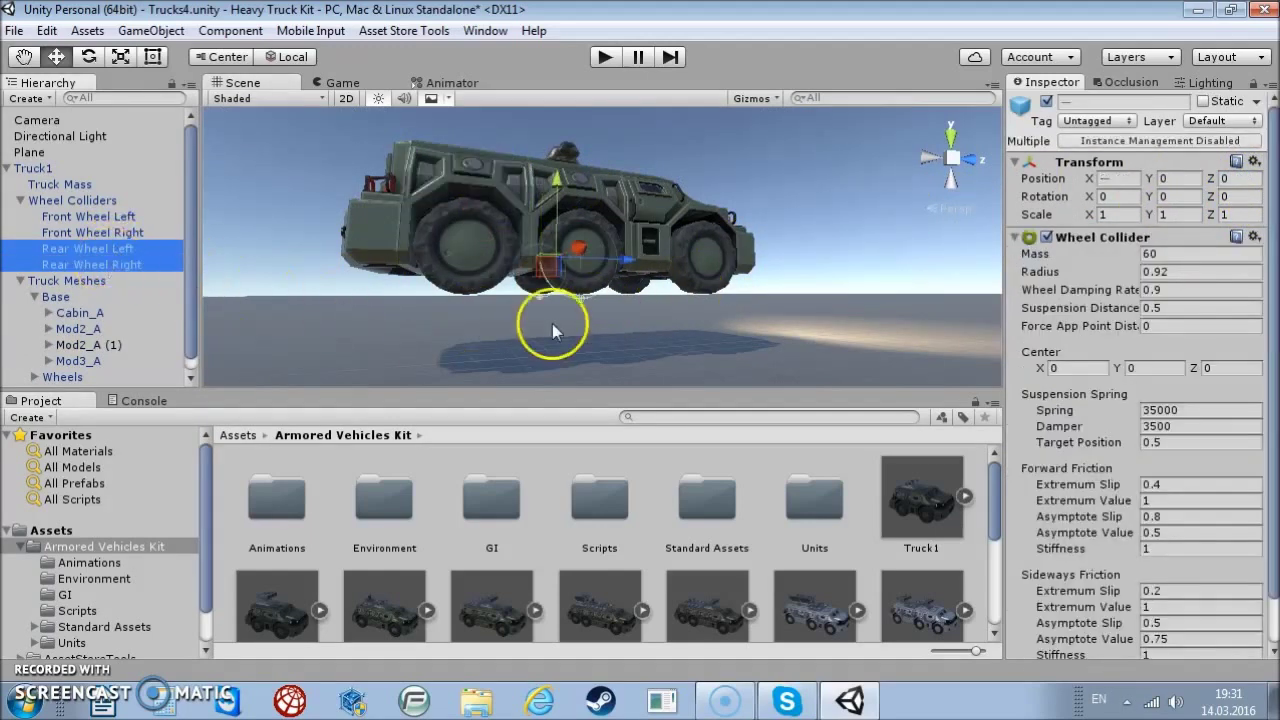
{"action": "left_click", "coordinate": [1252, 180]}
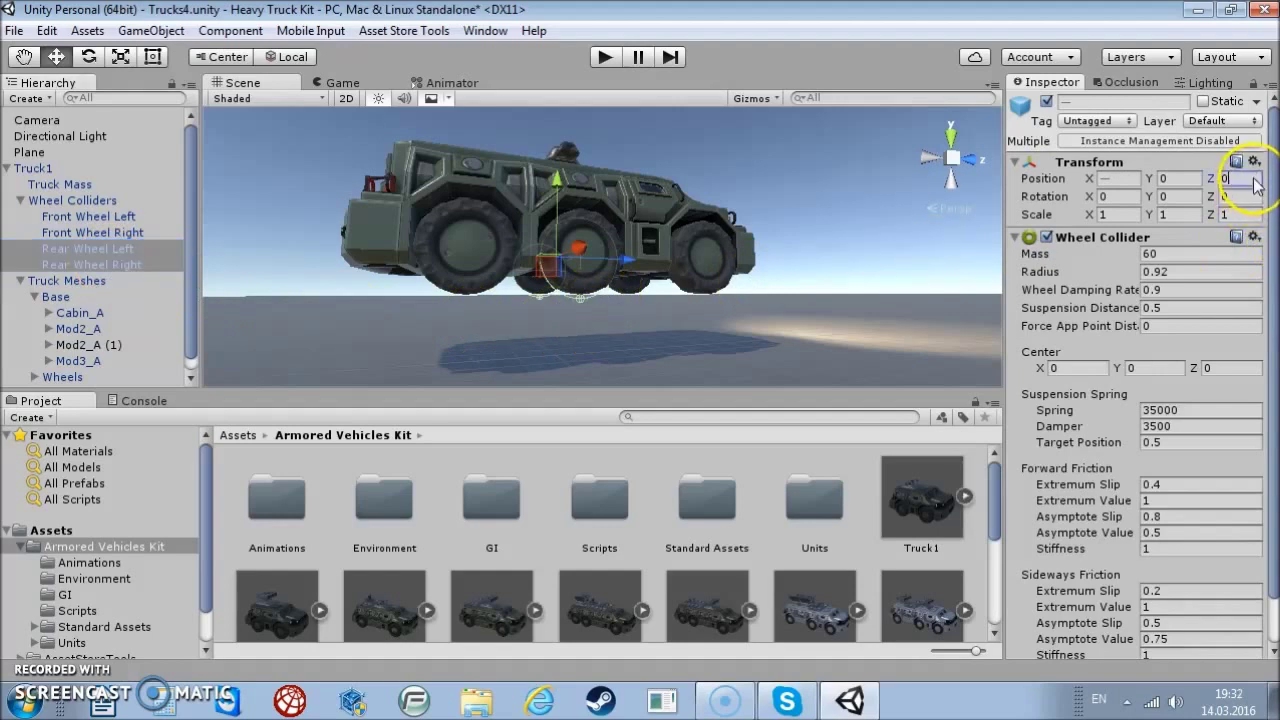
{"action": "type", "text": "-2.376"}
{"action": "mouse_move", "coordinate": [484, 305]}
{"action": "left_mouse_down", "text": "alt"}
{"action": "mouse_move", "coordinate": [357, 287]}
{"action": "mouse_move", "coordinate": [585, 283]}
{"action": "mouse_move", "coordinate": [586, 294]}
{"action": "left_mouse_up", "text": "alt"}
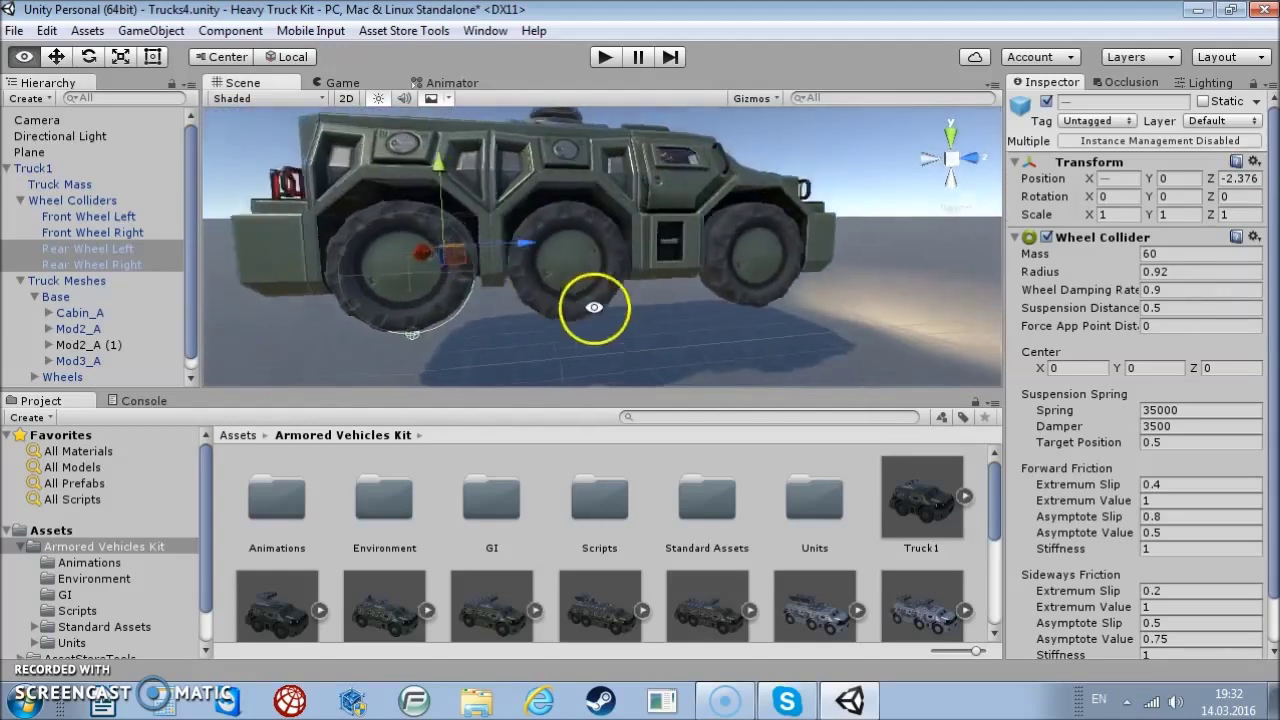
Duplicate both rear wheel colliders, keeping the copies under Wheel Colliders
{"action": "left_click", "coordinate": [84, 265]}
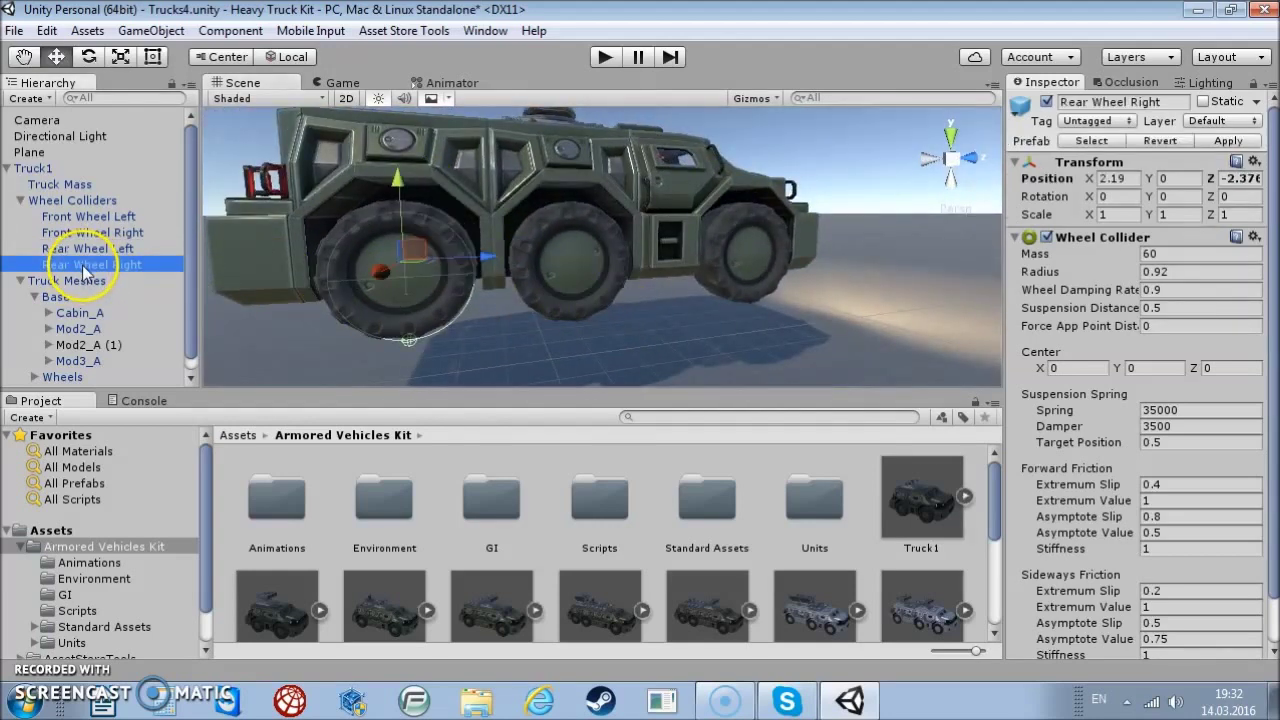
{"action": "left_click", "coordinate": [86, 250], "text": "shift"}
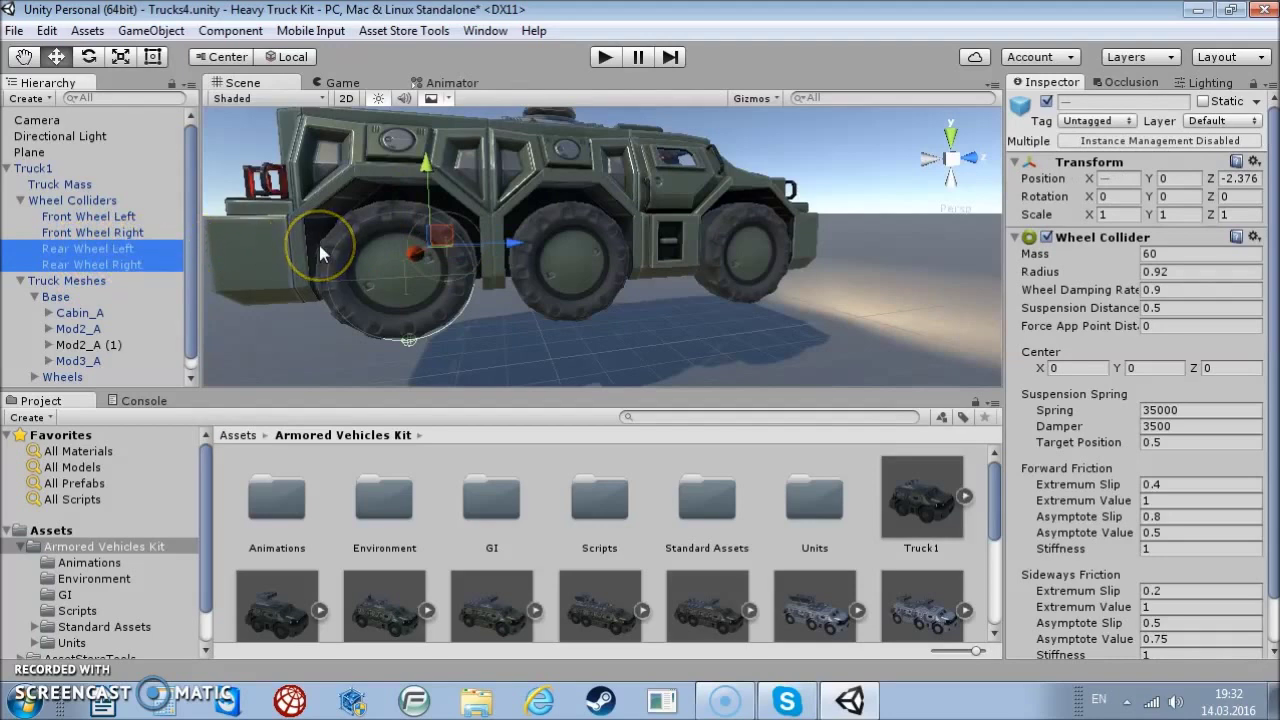
{"action": "key", "text": "ctrl+d"}
{"action": "left_click_drag", "start_coordinate": [118, 286], "coordinate": [118, 242]}
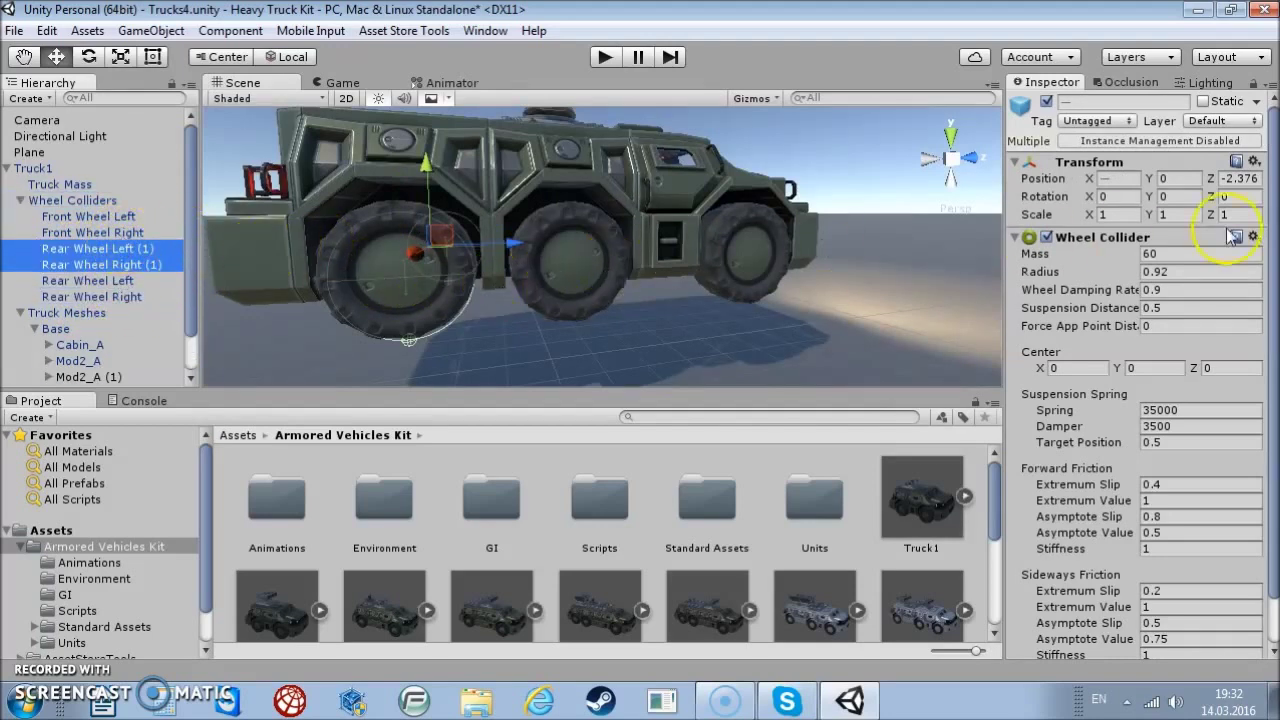
Set the duplicated wheel colliders' Z position to 0
{"action": "left_click", "coordinate": [1240, 177]}
{"action": "type", "text": "0"}
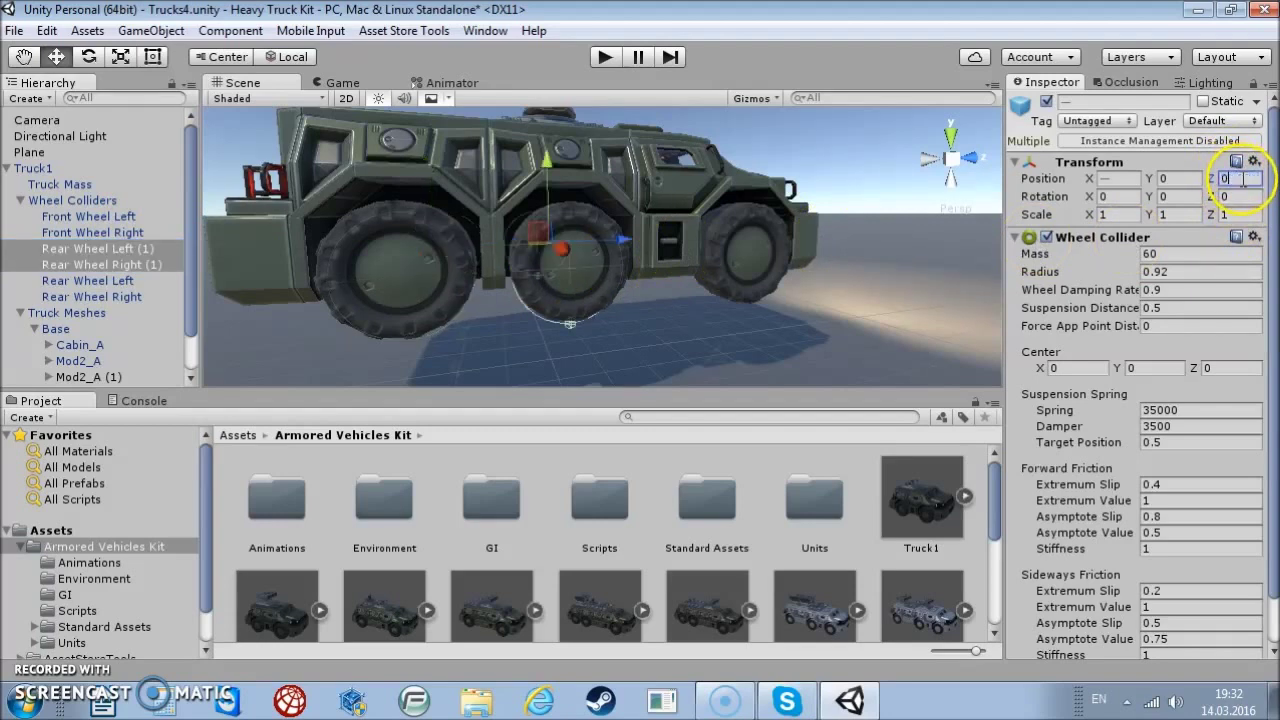
{"action": "scroll", "coordinate": [543, 329], "scroll_direction": "up", "scroll_amount": 3}
{"action": "scroll", "coordinate": [557, 329], "scroll_direction": "up", "scroll_amount": 2}
{"action": "scroll", "coordinate": [450, 300], "scroll_direction": "up", "scroll_amount": 2}
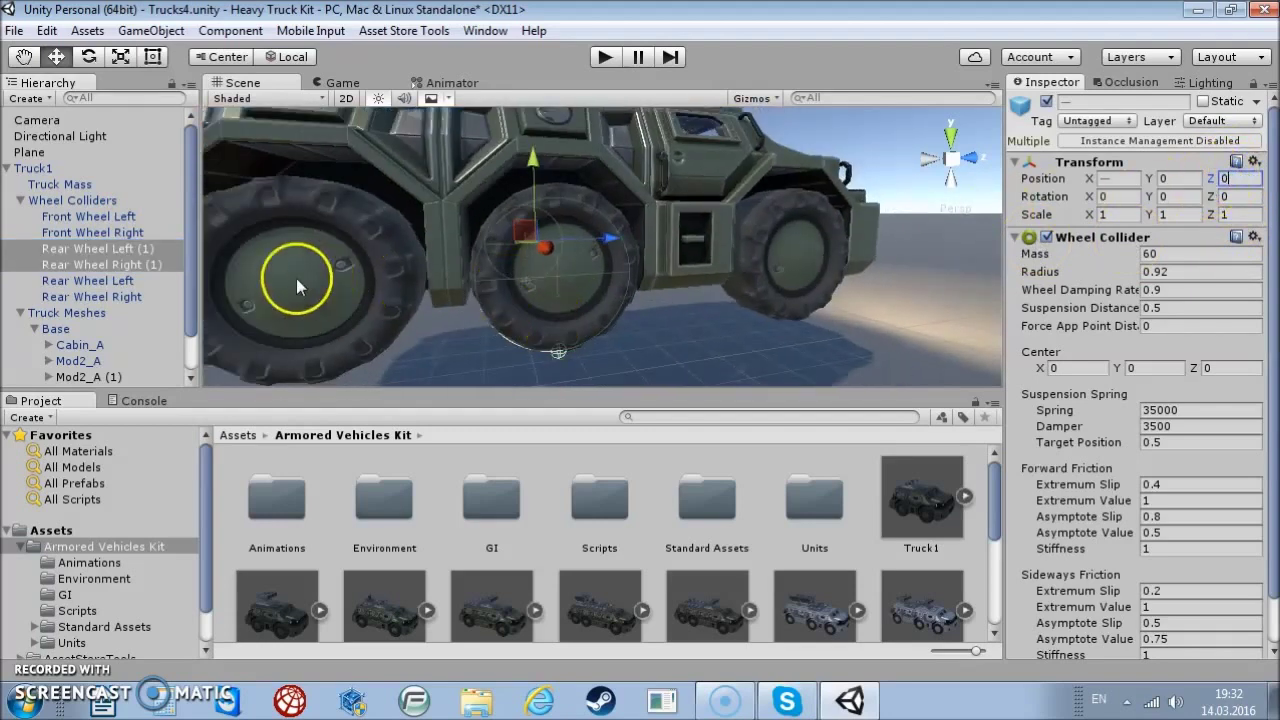
Rename Rear Wheel Left (1) to 1 Wheel Left
{"action": "left_click", "coordinate": [124, 253]}
{"action": "left_click", "coordinate": [155, 250]}
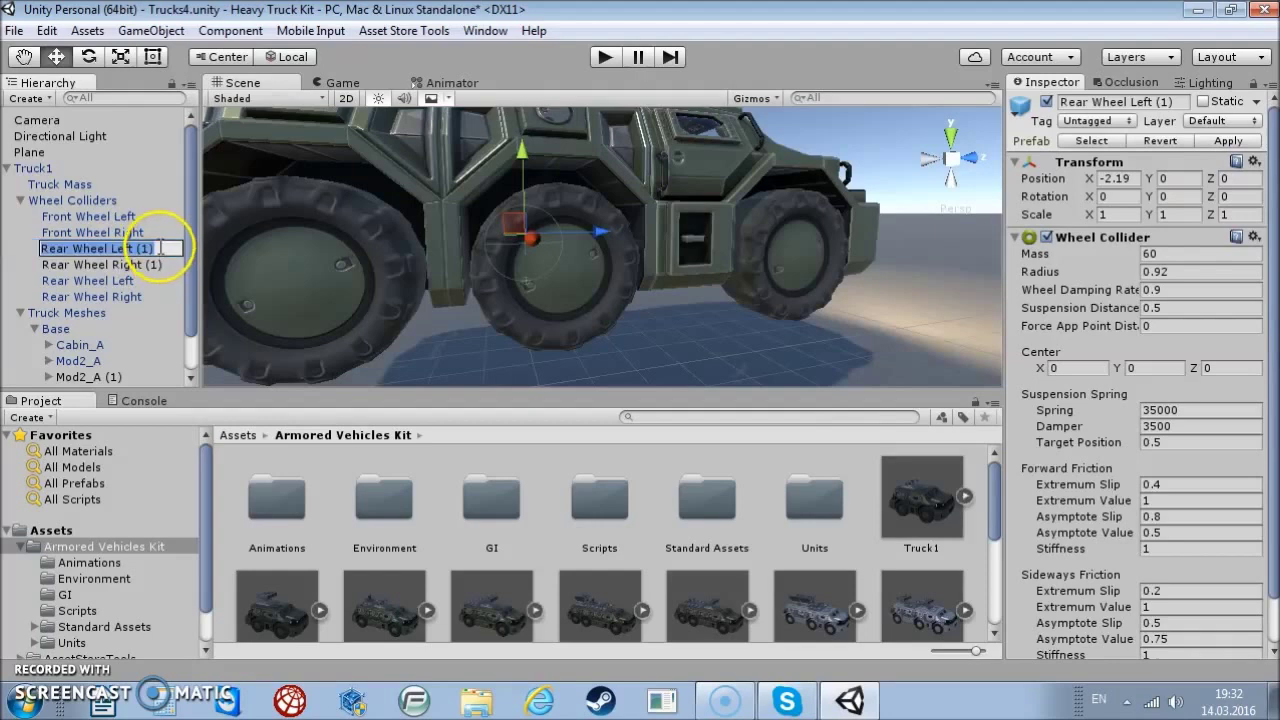
{"action": "left_click_drag", "start_coordinate": [155, 250], "coordinate": [128, 252]}
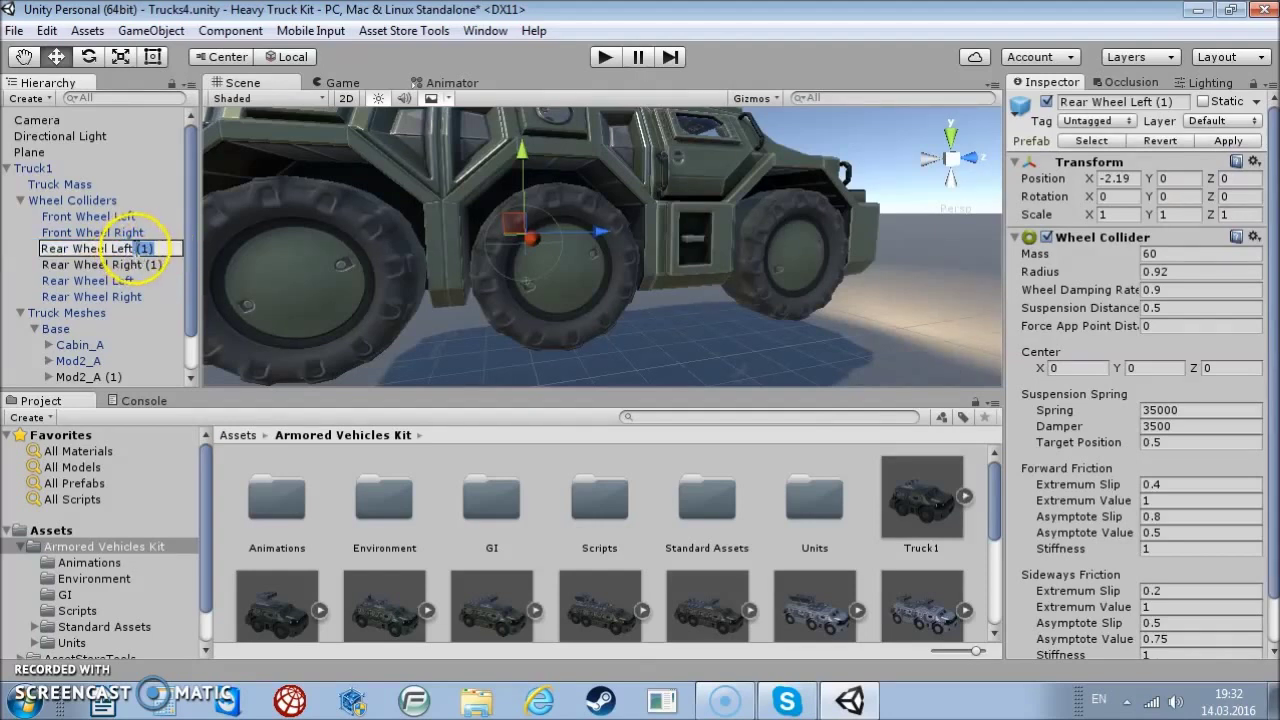
{"action": "key", "text": "BackSpace"}
{"action": "left_click_drag", "start_coordinate": [68, 255], "coordinate": [12, 255]}
{"action": "type", "text": "1"}
{"action": "left_click", "coordinate": [71, 250]}
Rename Rear Wheel Right (1) to 1 Wheel Right
{"action": "left_click", "coordinate": [95, 266]}
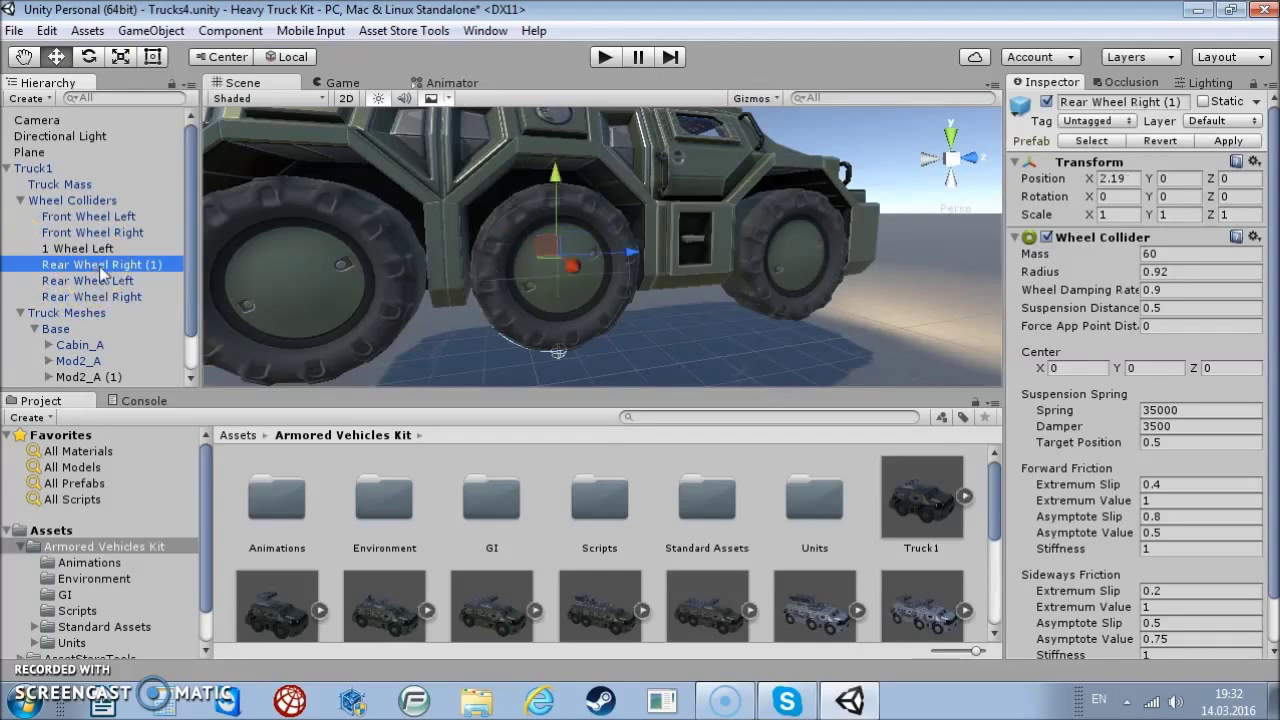
{"action": "left_click", "coordinate": [148, 266]}
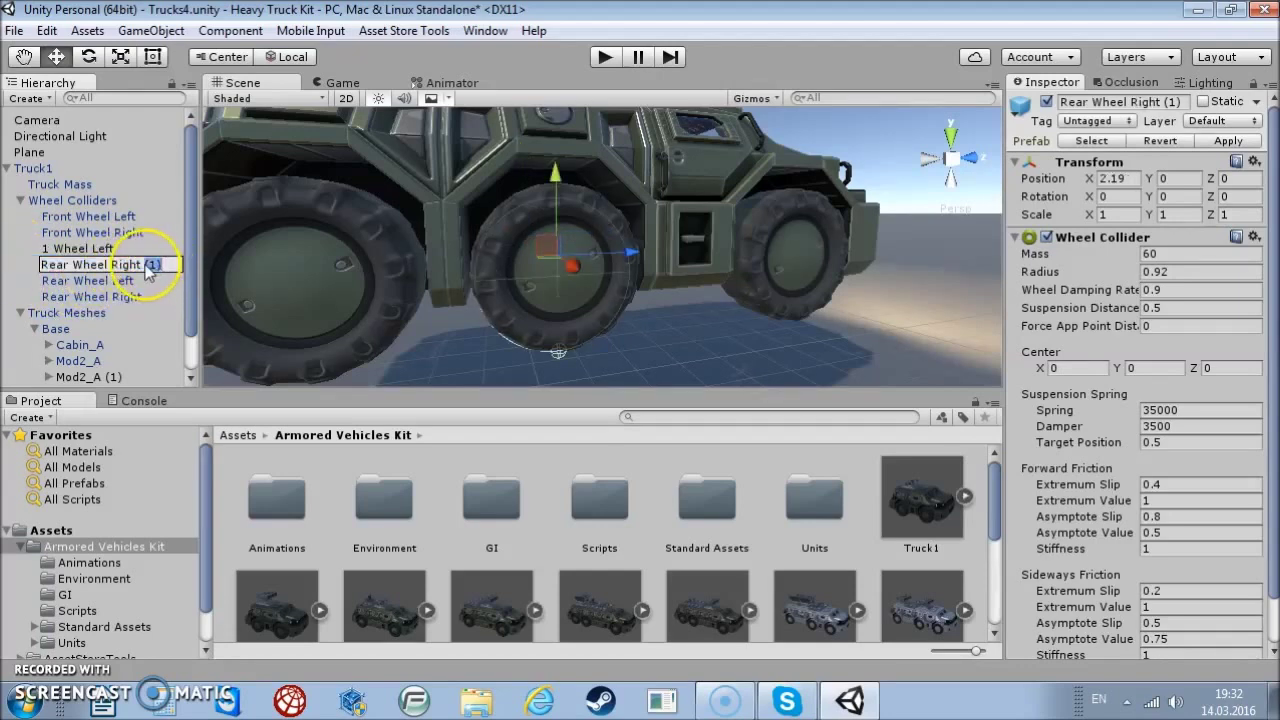
{"action": "key", "text": "BackSpace"}
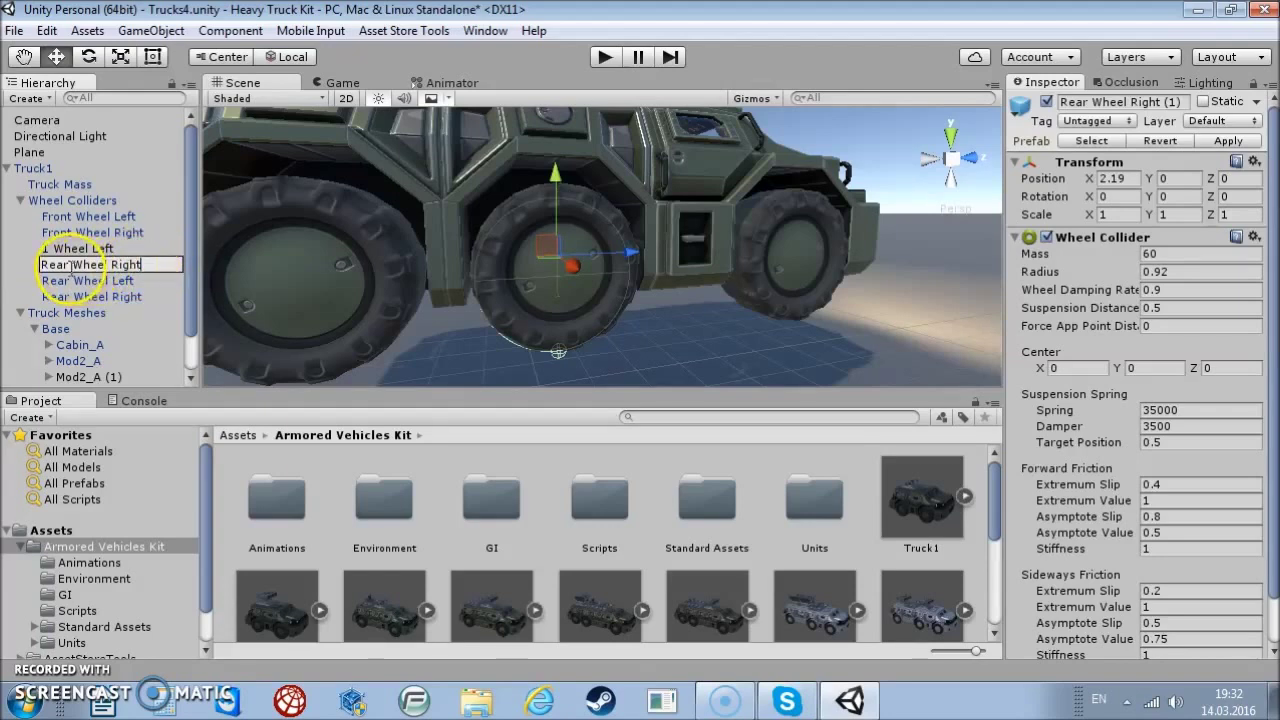
{"action": "double_click", "coordinate": [69, 265]}
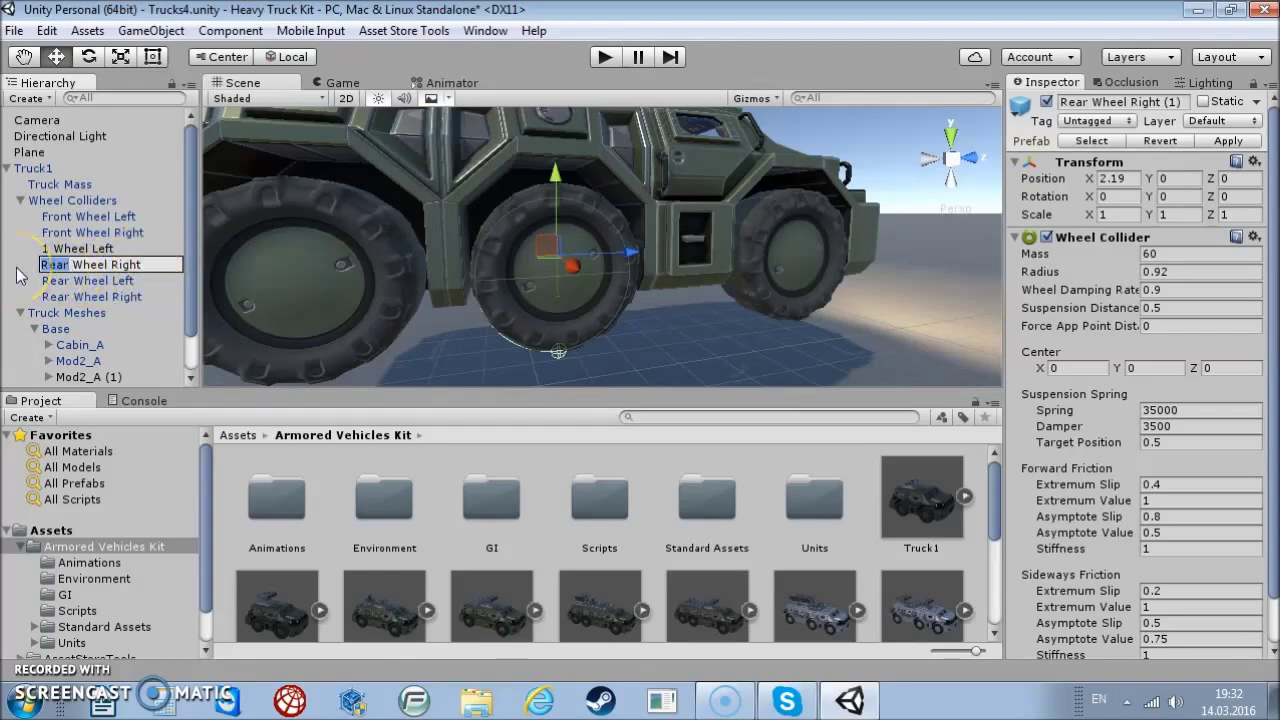
{"action": "type", "text": "1"}
{"action": "key", "text": "Return"}
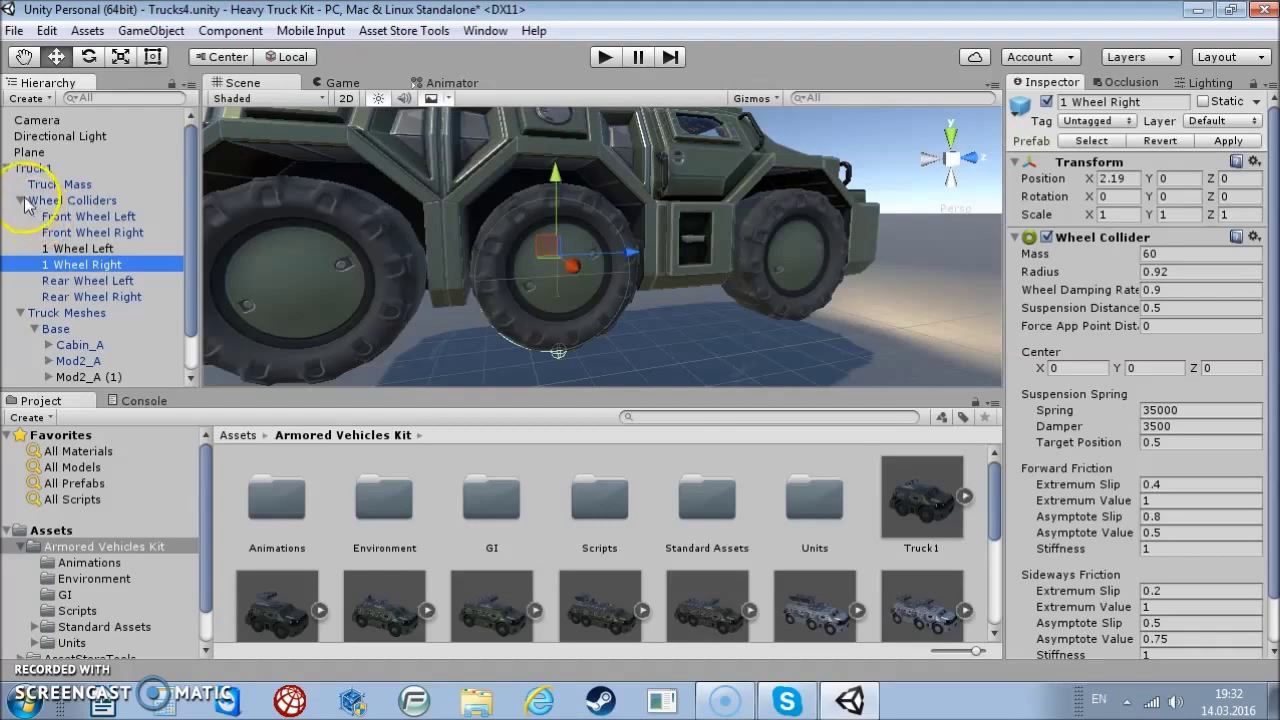
{"action": "left_click", "coordinate": [19, 201]}
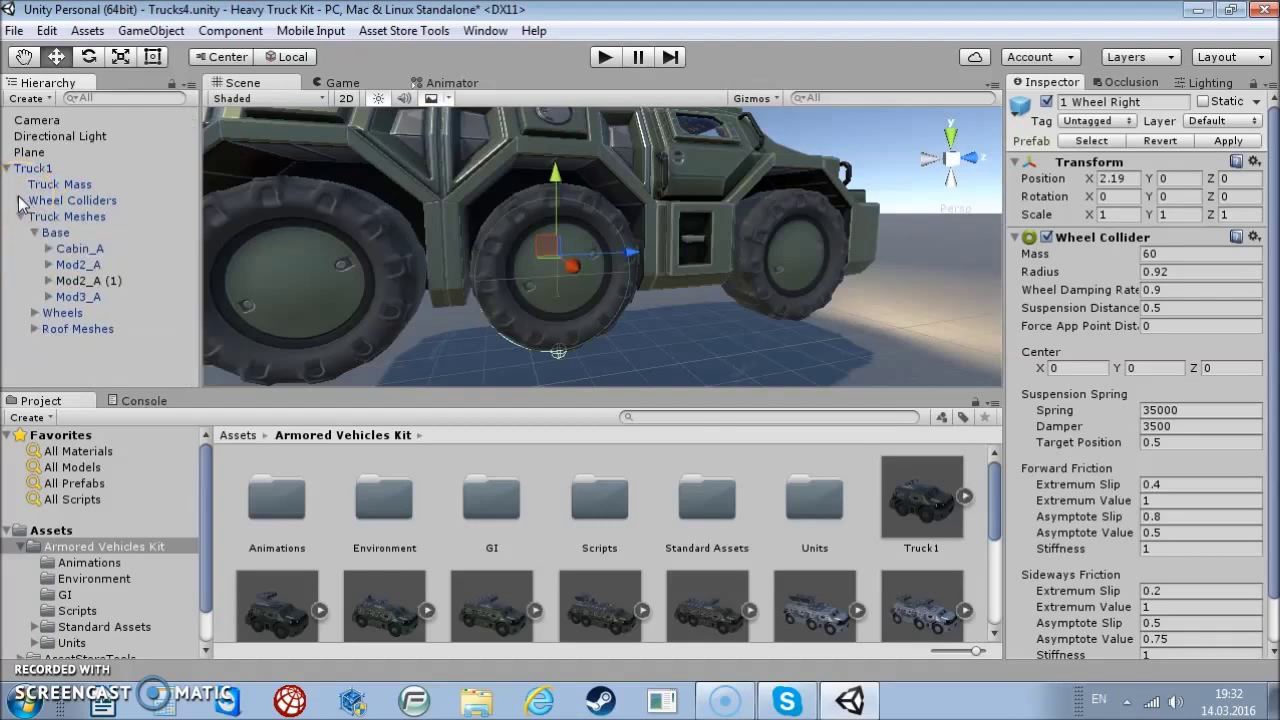
Select Truck1 to show its controller, listing all six wheel meshes and six wheel colliders
{"action": "scroll", "coordinate": [503, 252], "scroll_direction": "down", "scroll_amount": 5}
{"action": "mouse_move", "coordinate": [651, 277]}
{"action": "left_mouse_down", "text": "alt"}
{"action": "mouse_move", "coordinate": [329, 257]}
{"action": "mouse_move", "coordinate": [716, 246]}
{"action": "mouse_move", "coordinate": [624, 277]}
{"action": "mouse_move", "coordinate": [716, 241]}
{"action": "mouse_move", "coordinate": [665, 270]}
{"action": "mouse_move", "coordinate": [666, 257]}
{"action": "left_mouse_up", "text": "alt"}
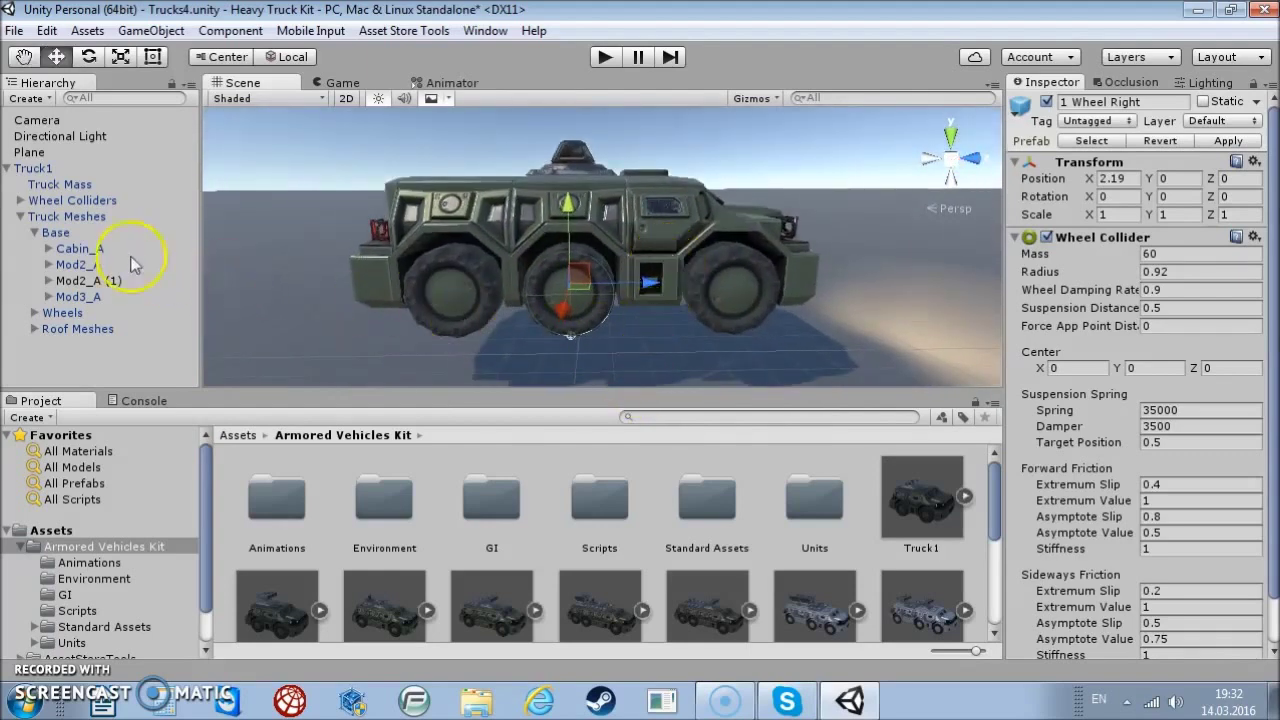
{"action": "left_click", "coordinate": [35, 233]}
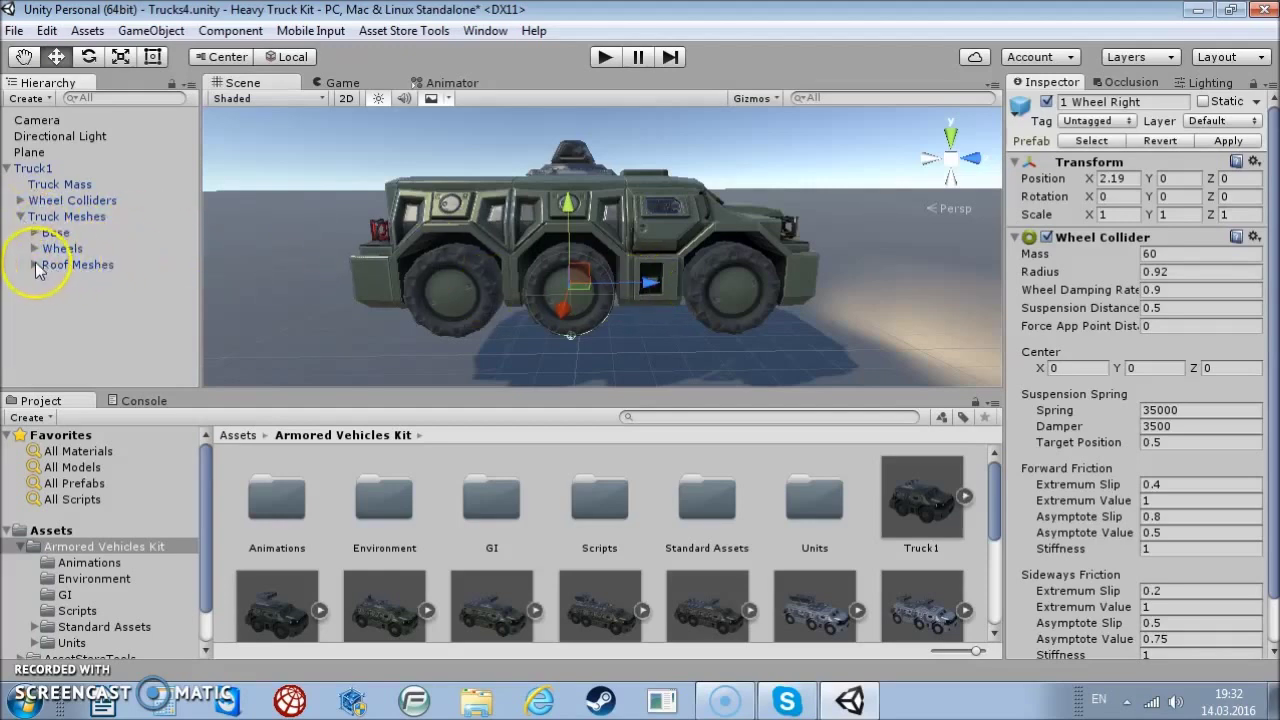
{"action": "left_click", "coordinate": [34, 264]}
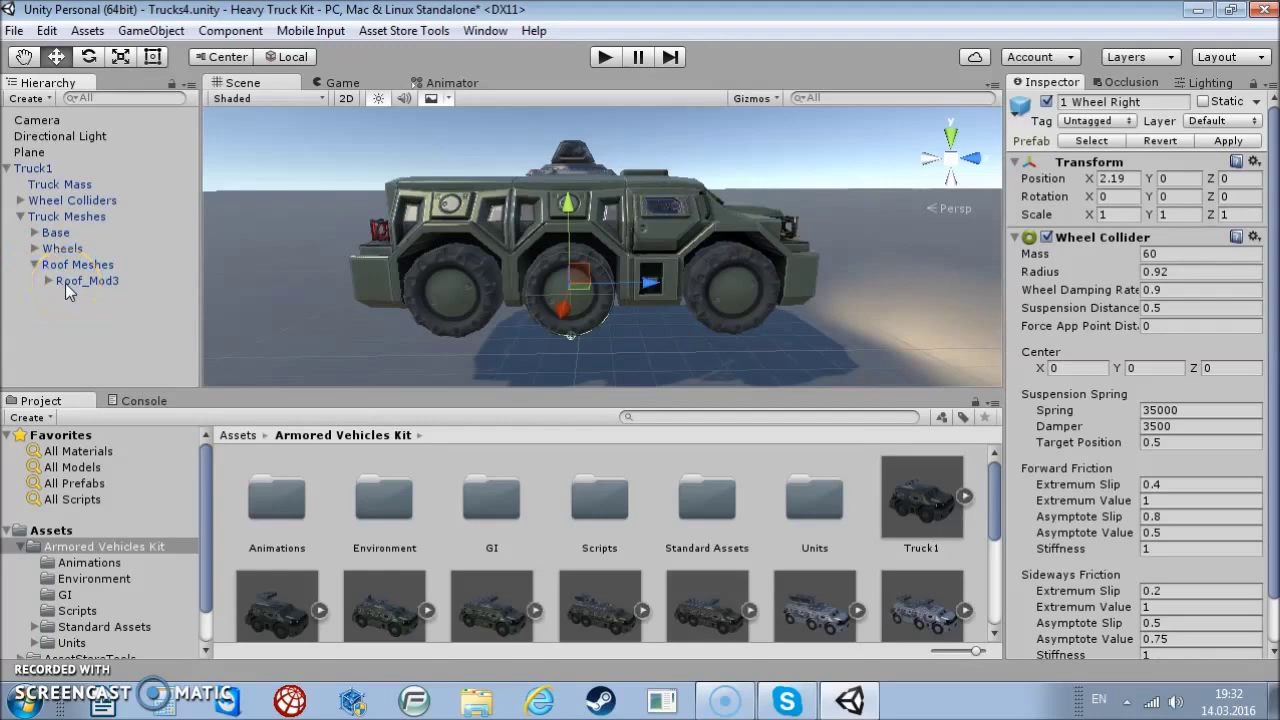
{"action": "left_click", "coordinate": [33, 168]}
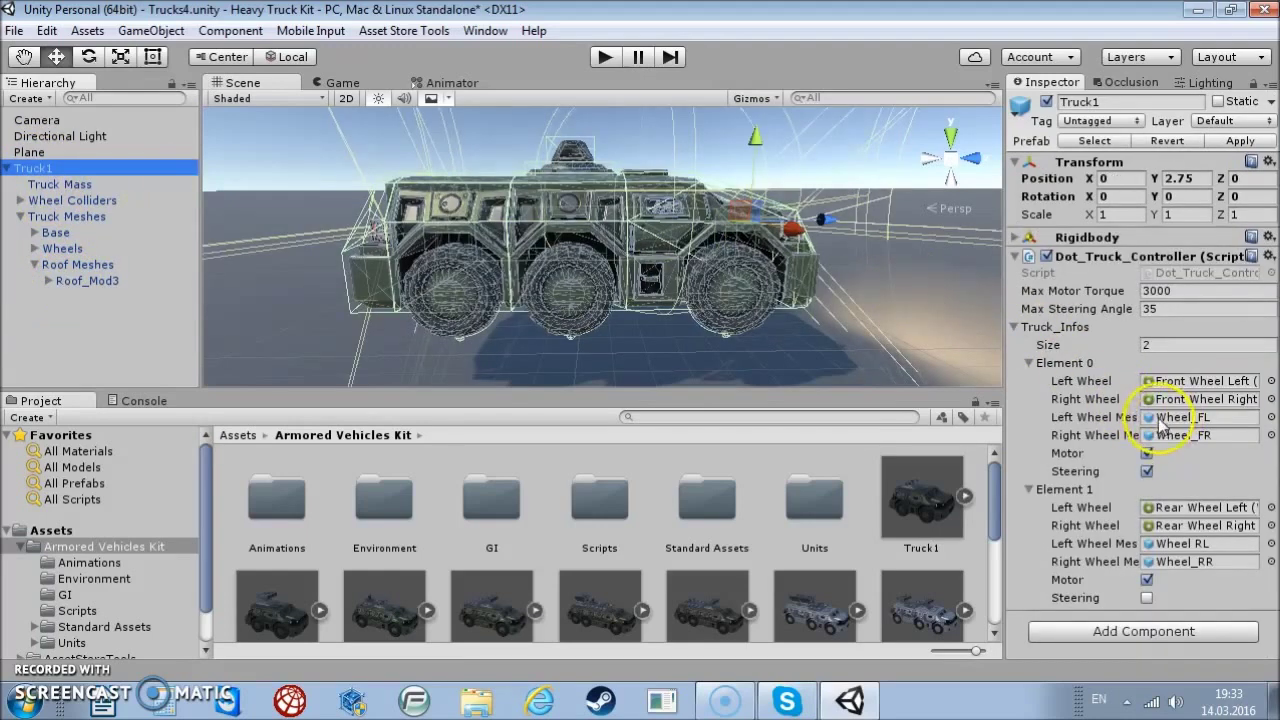
{"action": "left_click_drag", "start_coordinate": [680, 335], "coordinate": [814, 163], "text": "alt"}
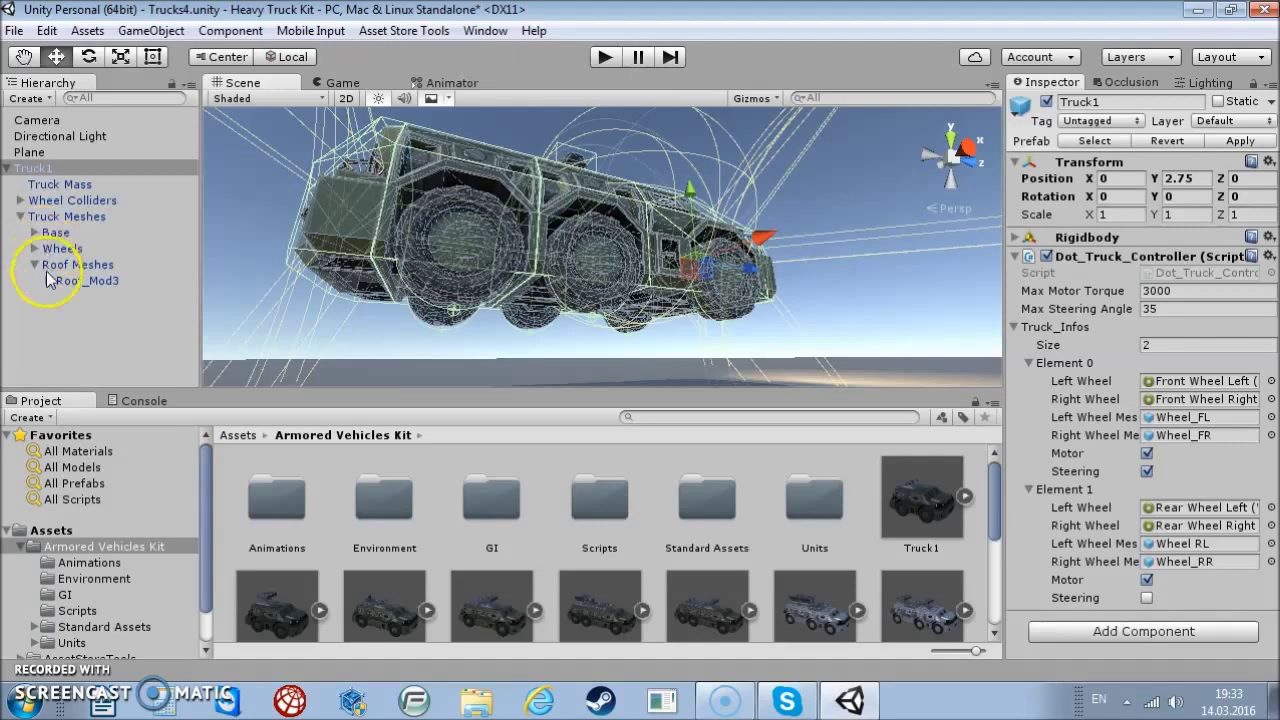
{"action": "left_click", "coordinate": [35, 264]}
{"action": "left_click", "coordinate": [35, 248]}
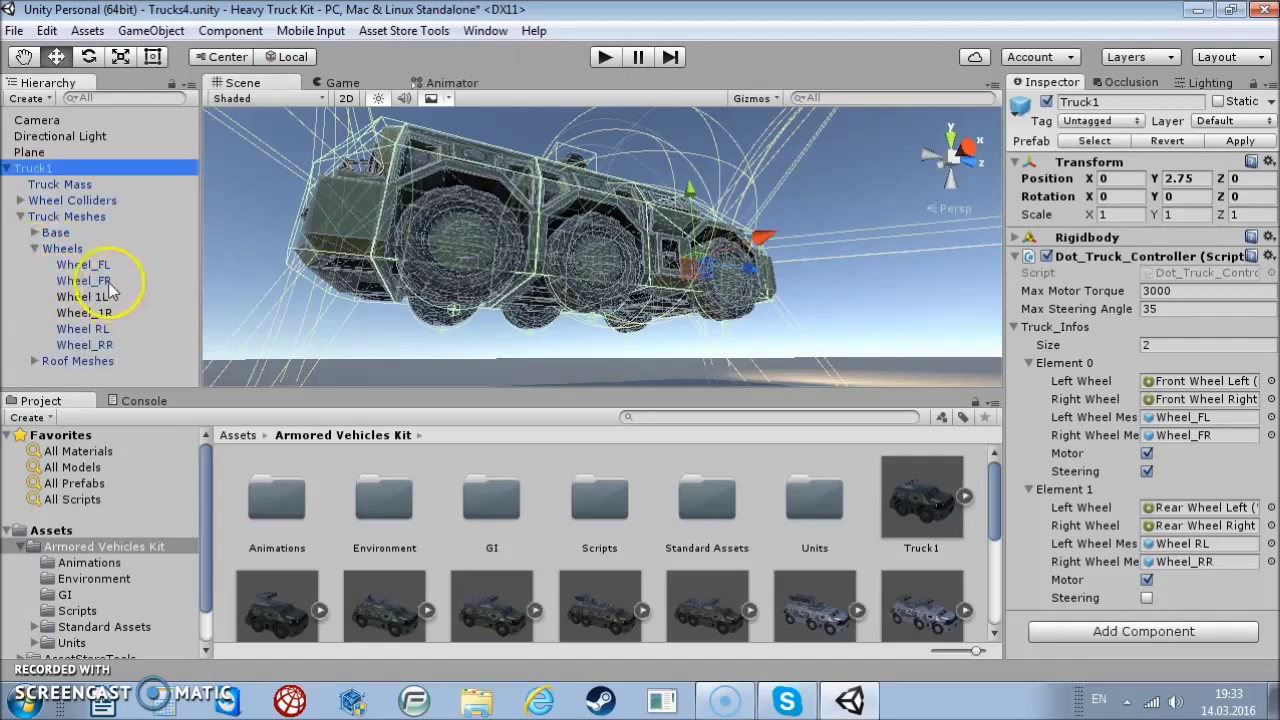
{"action": "left_click", "coordinate": [20, 200]}
{"action": "left_click_drag", "start_coordinate": [189, 259], "coordinate": [196, 294]}
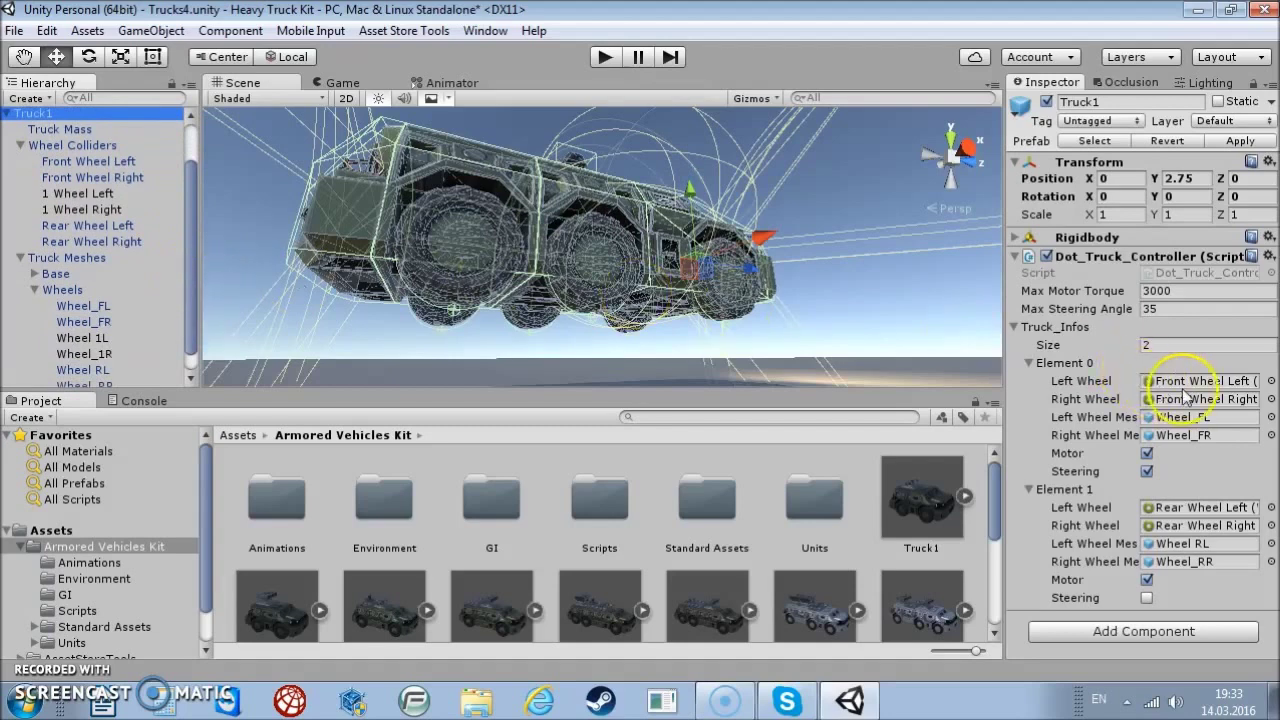
Set Truck_Infos Size to 3 and assign 1 Wheel Left/Right as Element 1's colliders
{"action": "left_click", "coordinate": [1152, 347]}
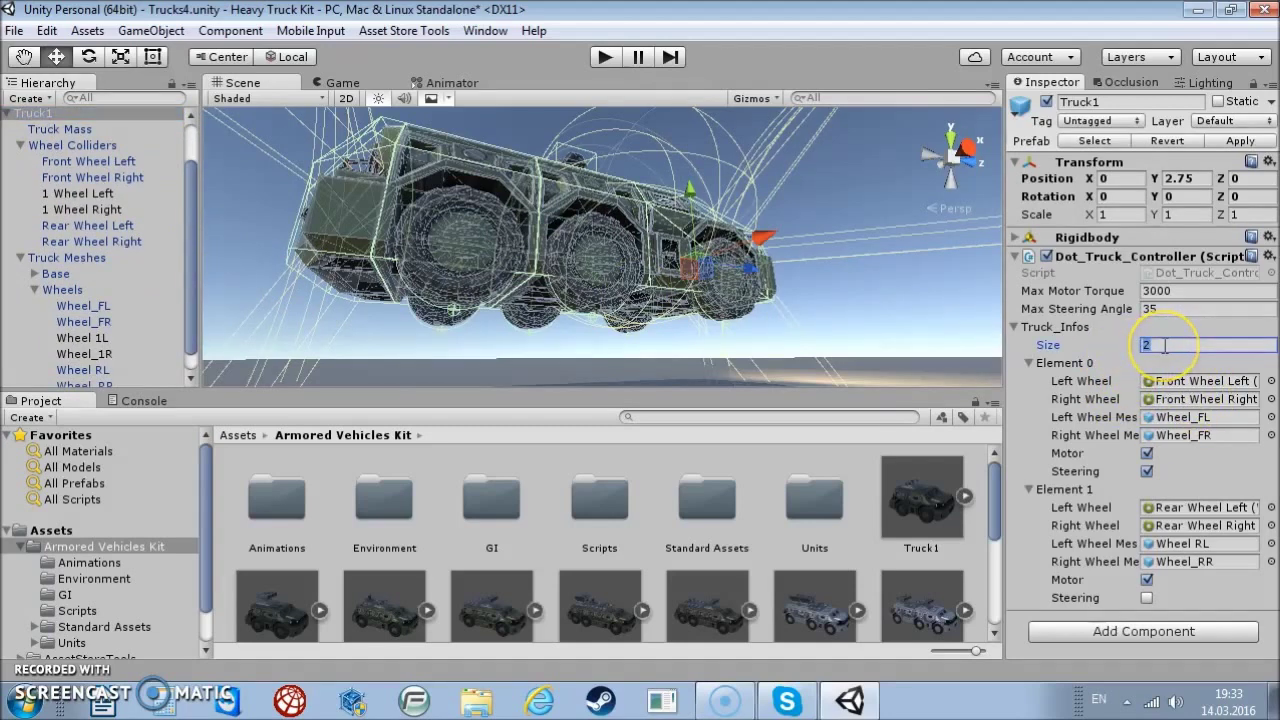
{"action": "type", "text": "3"}
{"action": "key", "text": "Return"}
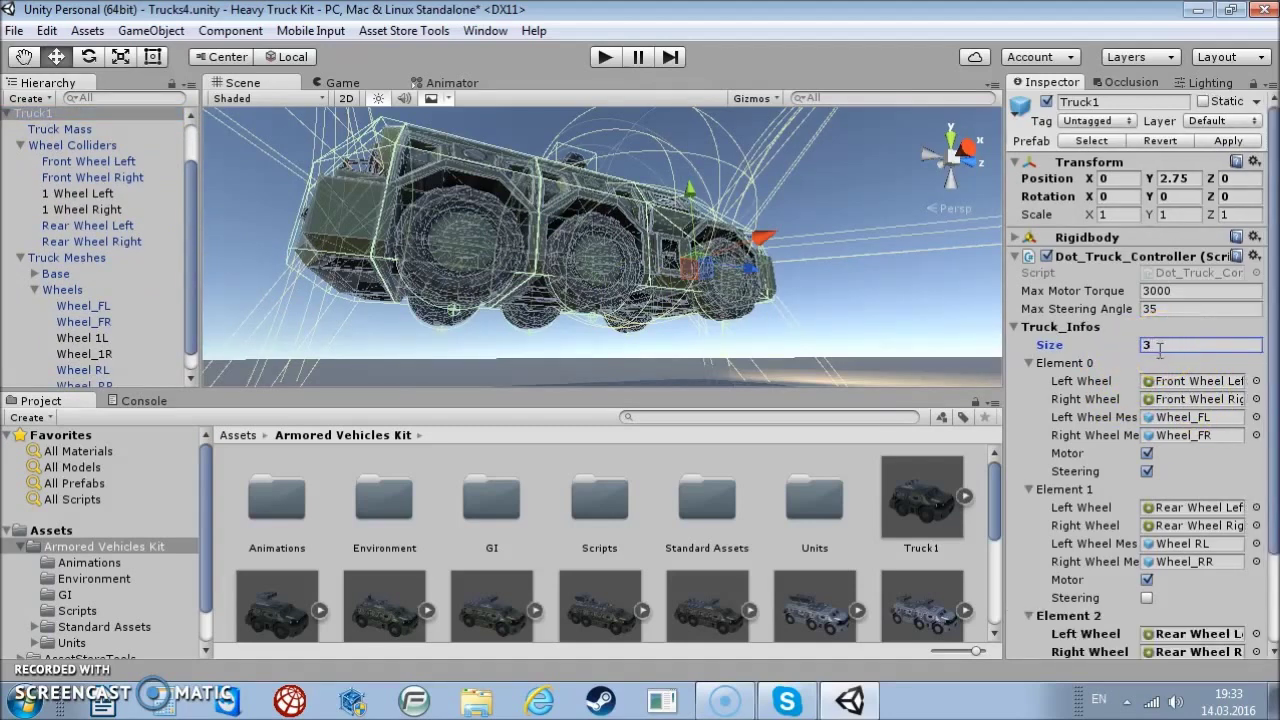
{"action": "scroll", "coordinate": [1100, 410], "scroll_direction": "down", "scroll_amount": 2}
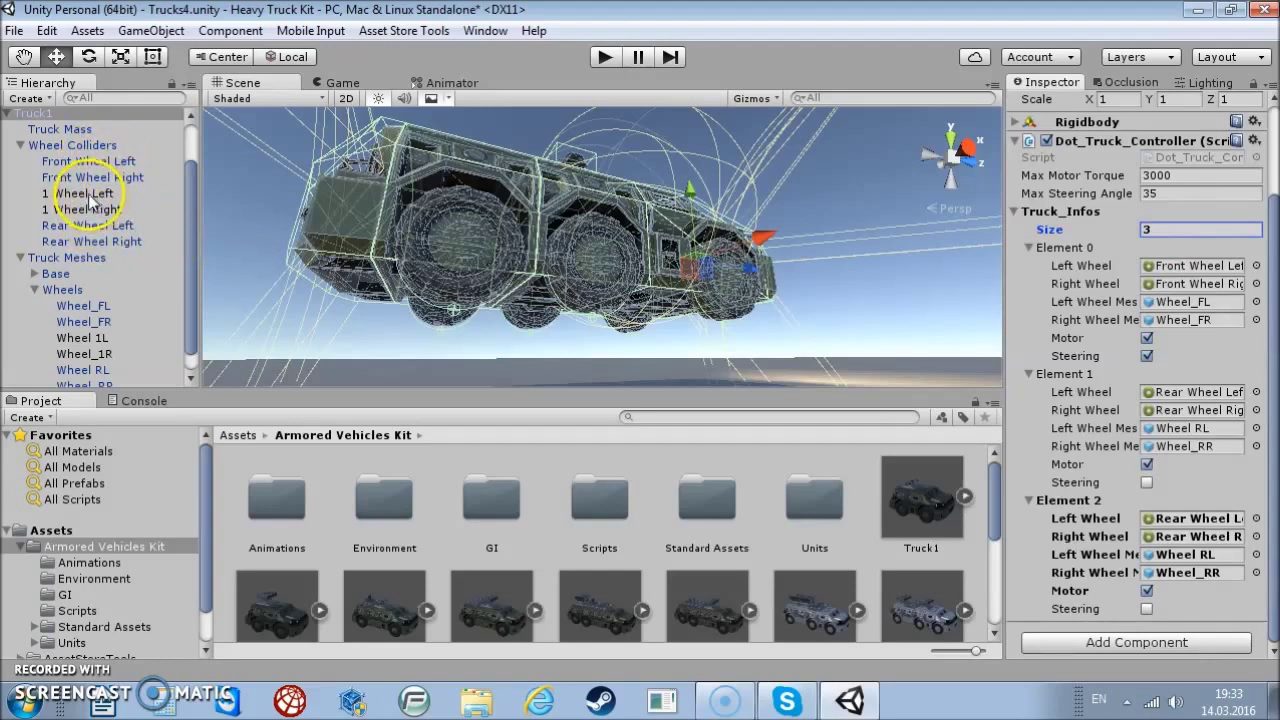
{"action": "left_click_drag", "start_coordinate": [87, 198], "coordinate": [1184, 394]}
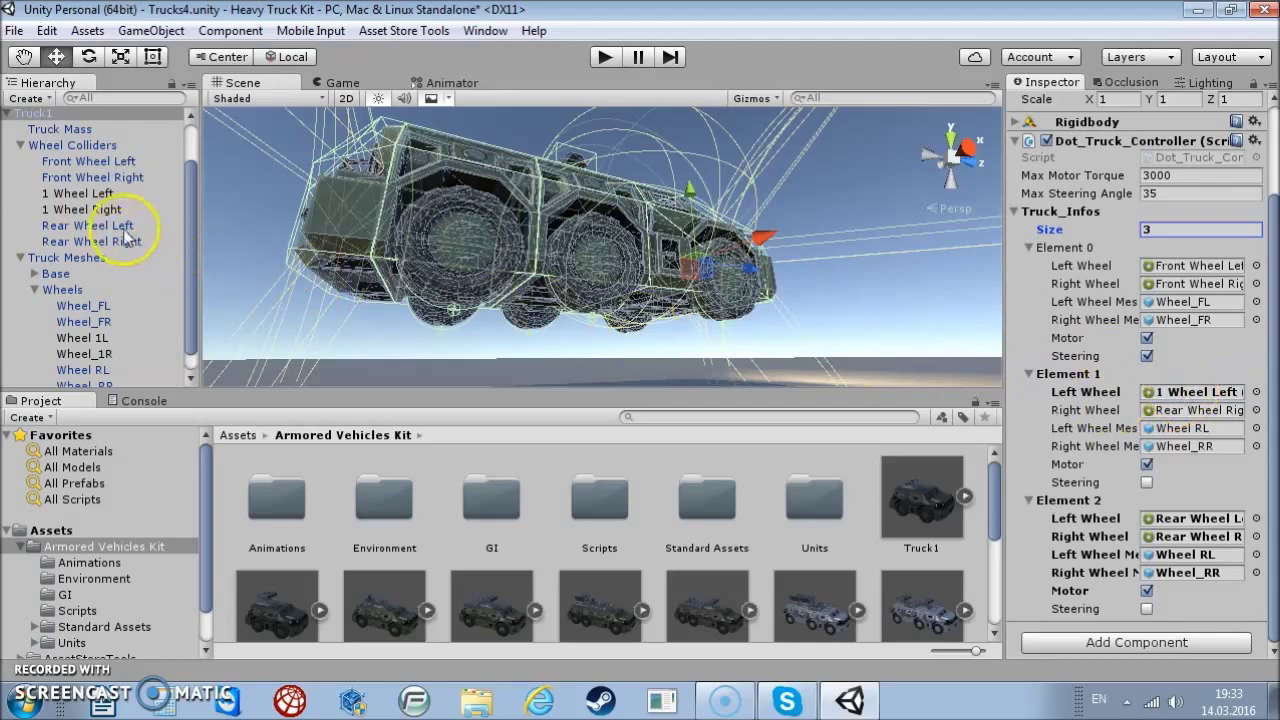
{"action": "left_click_drag", "start_coordinate": [110, 211], "coordinate": [1197, 410]}
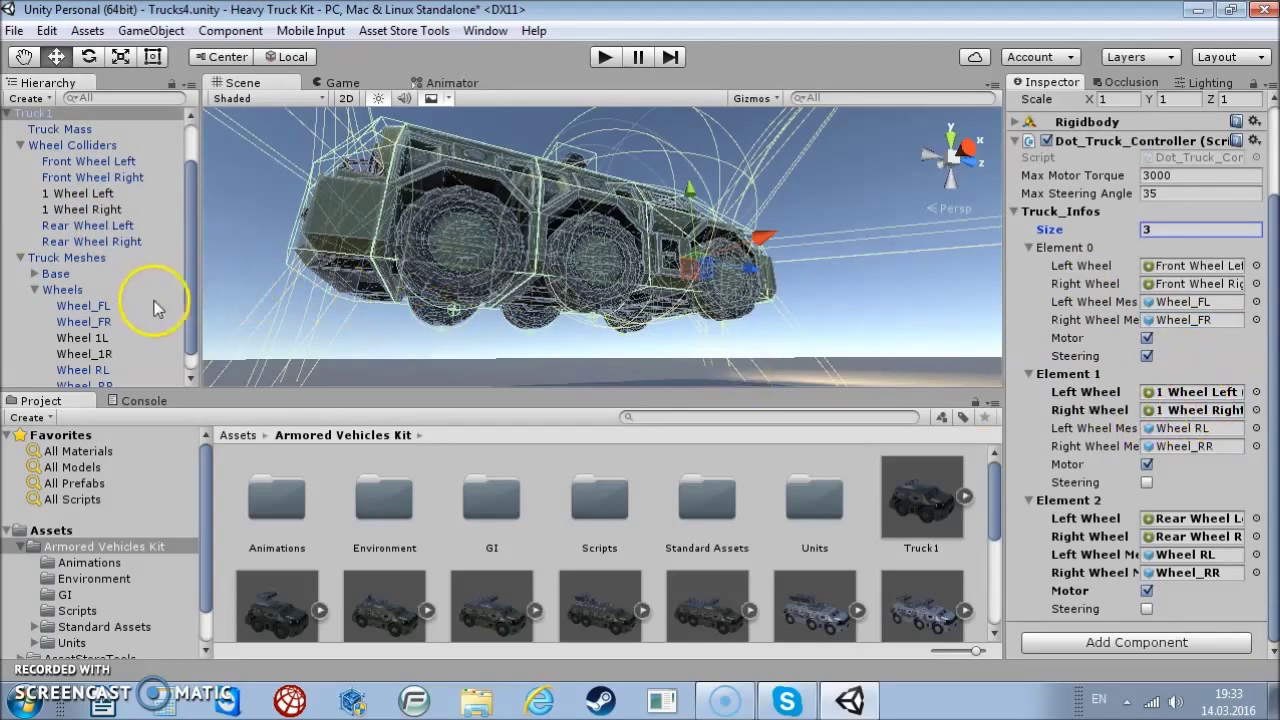
Assign Wheel_1L and Wheel_1R as Element 1's wheel meshes
{"action": "scroll", "coordinate": [180, 308], "scroll_direction": "down", "scroll_amount": 1}
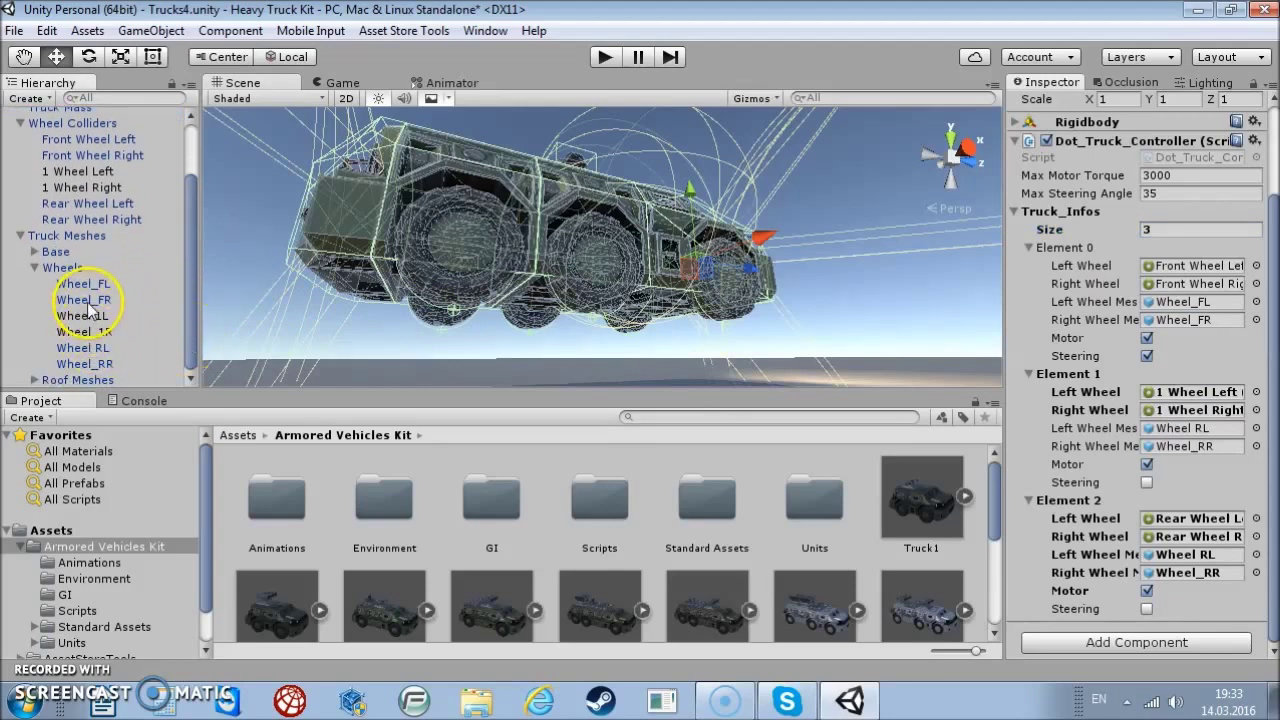
{"action": "left_click_drag", "start_coordinate": [97, 318], "coordinate": [1178, 438]}
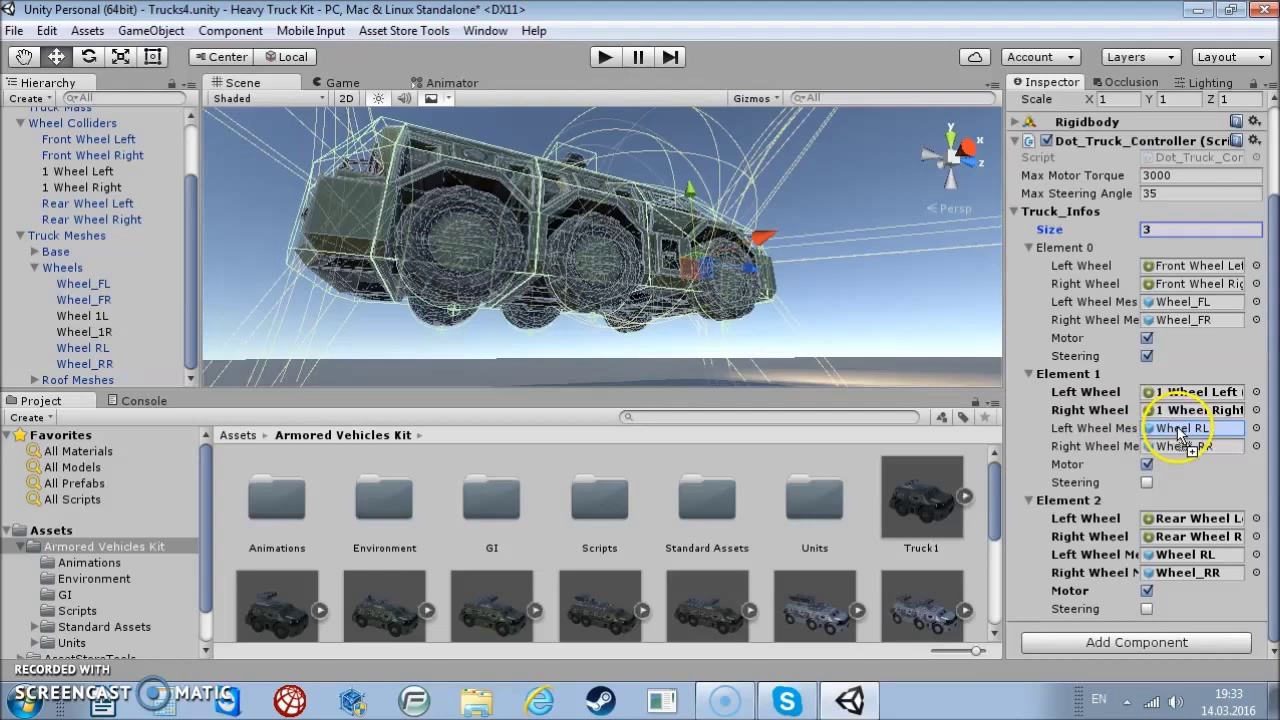
{"action": "mouse_move", "coordinate": [88, 331]}
{"action": "left_mouse_down"}
{"action": "mouse_move", "coordinate": [1168, 415]}
{"action": "mouse_move", "coordinate": [1203, 446]}
{"action": "left_mouse_up"}
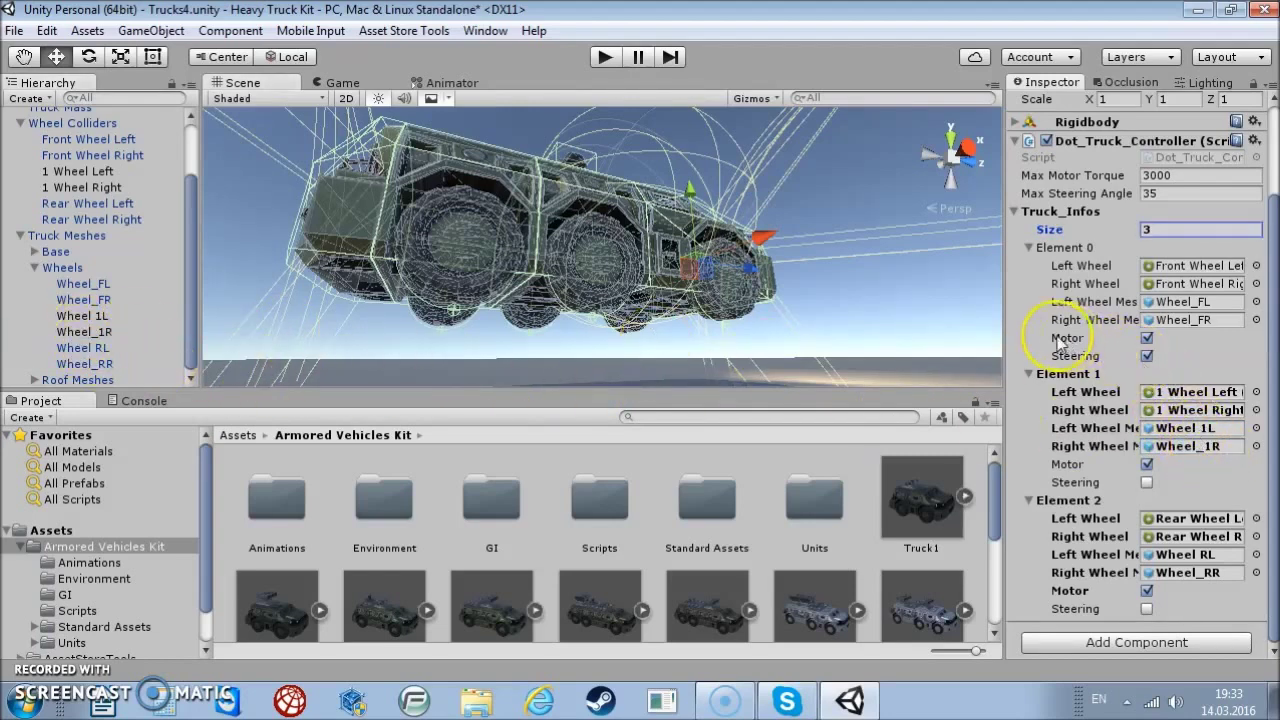
{"action": "scroll", "coordinate": [1062, 337], "scroll_direction": "up", "scroll_amount": 3}
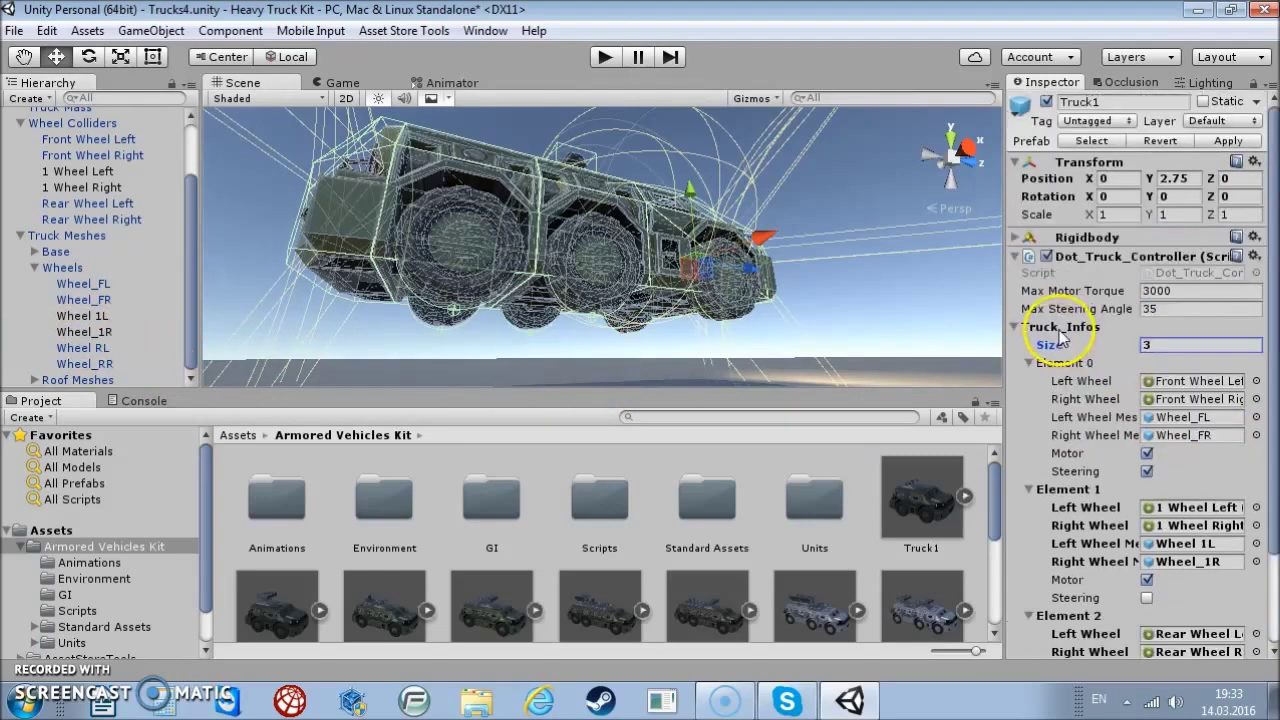
Edit the controller's Max Motor Torque, entering 3500, and apply it to the Truck1 prefab
{"action": "left_click", "coordinate": [1157, 291]}
{"action": "type", "text": "3500"}
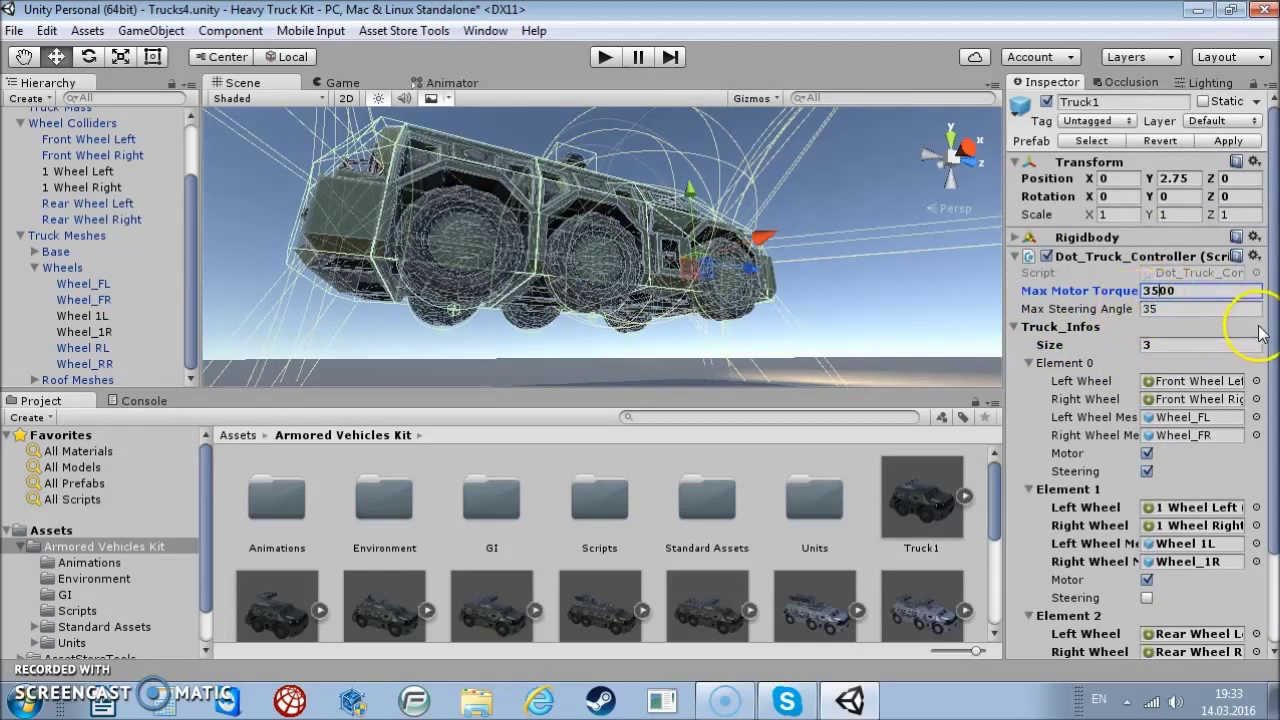
{"action": "mouse_move", "coordinate": [1274, 342]}
{"action": "left_mouse_down"}
{"action": "mouse_move", "coordinate": [1272, 487]}
{"action": "mouse_move", "coordinate": [1272, 327]}
{"action": "left_mouse_up"}
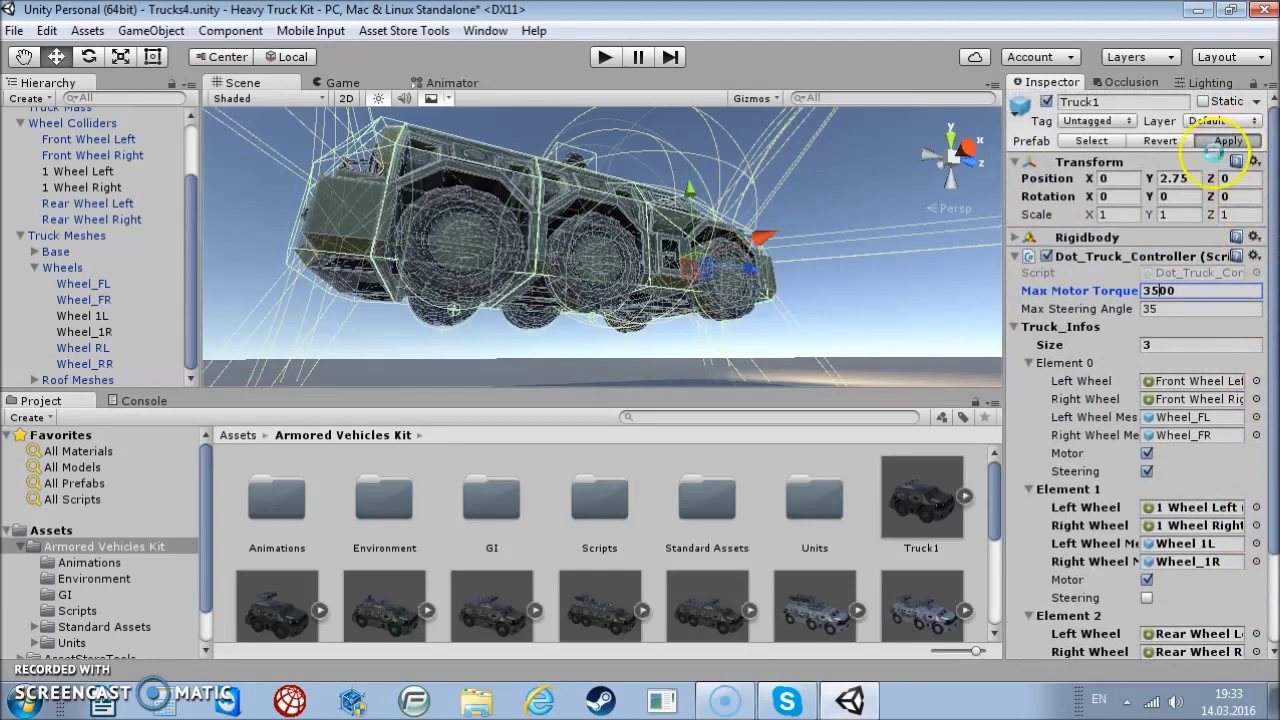
{"action": "left_click", "coordinate": [1222, 144]}
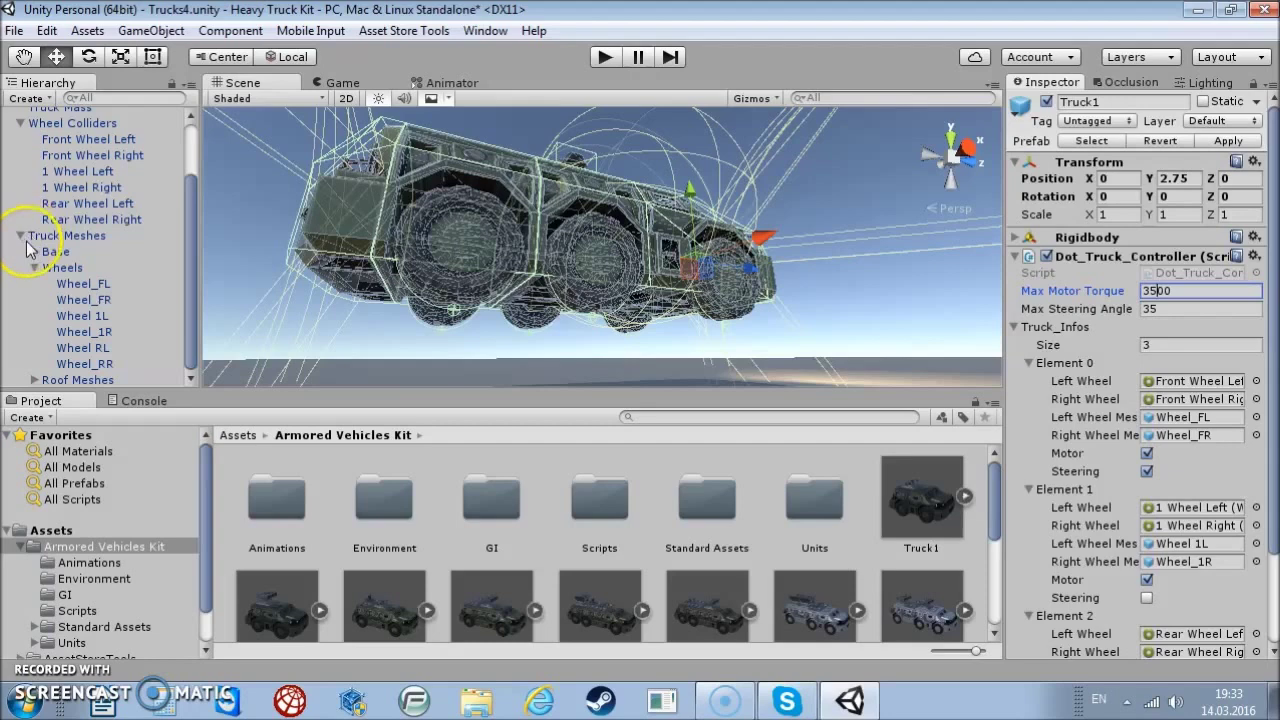
{"action": "left_click", "coordinate": [21, 236]}
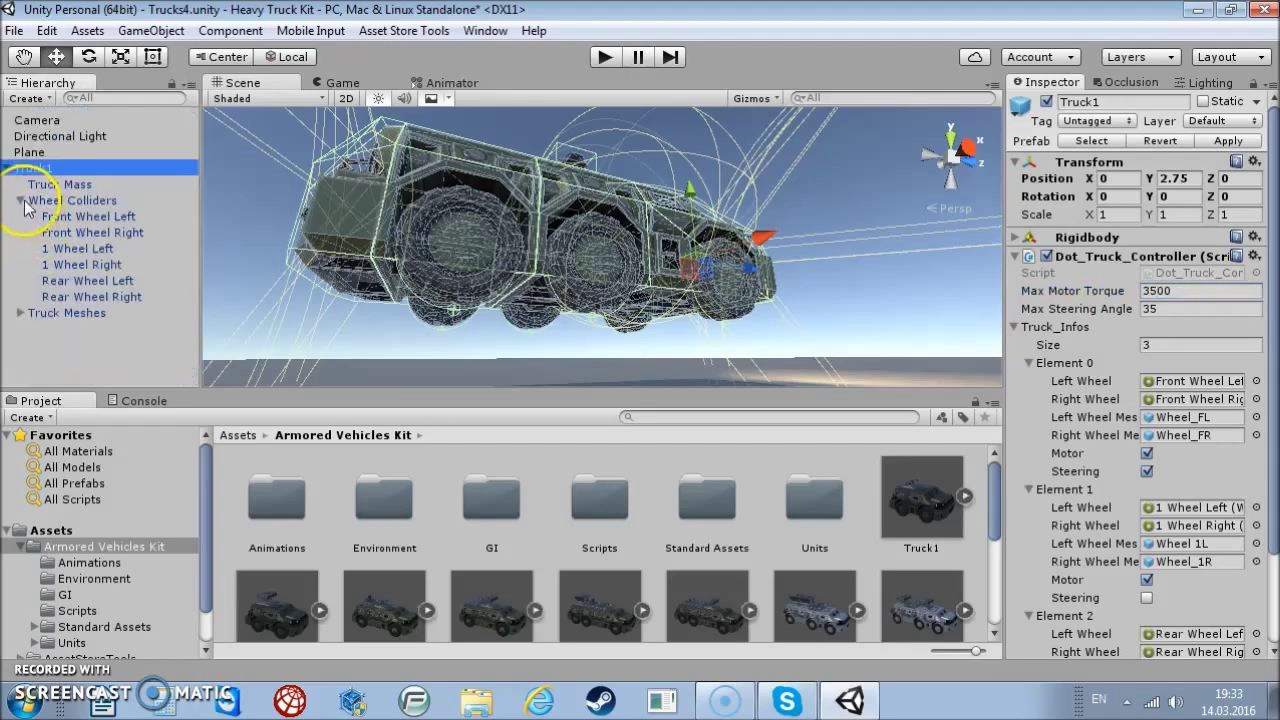
{"action": "left_click", "coordinate": [20, 200]}
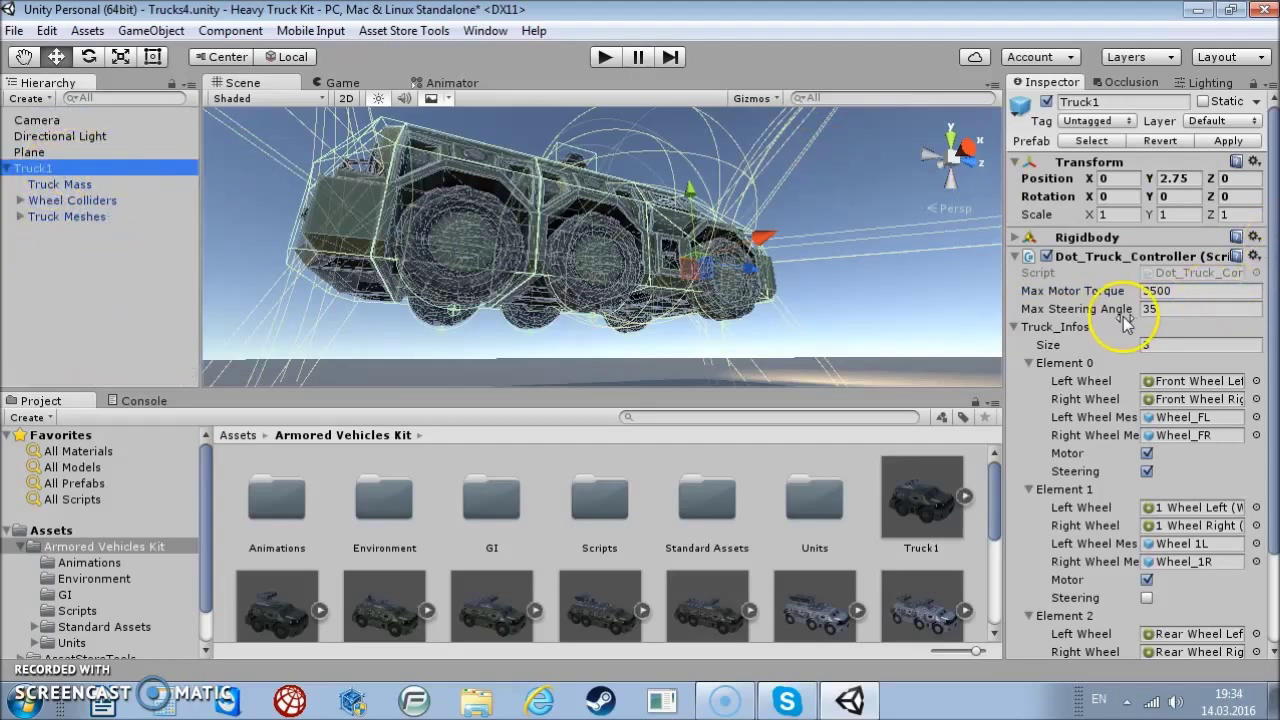
{"action": "type", "text": "3500"}
{"action": "scroll", "coordinate": [1272, 310], "scroll_direction": "down", "scroll_amount": 1}
{"action": "scroll", "coordinate": [1266, 300], "scroll_direction": "up", "scroll_amount": 1}
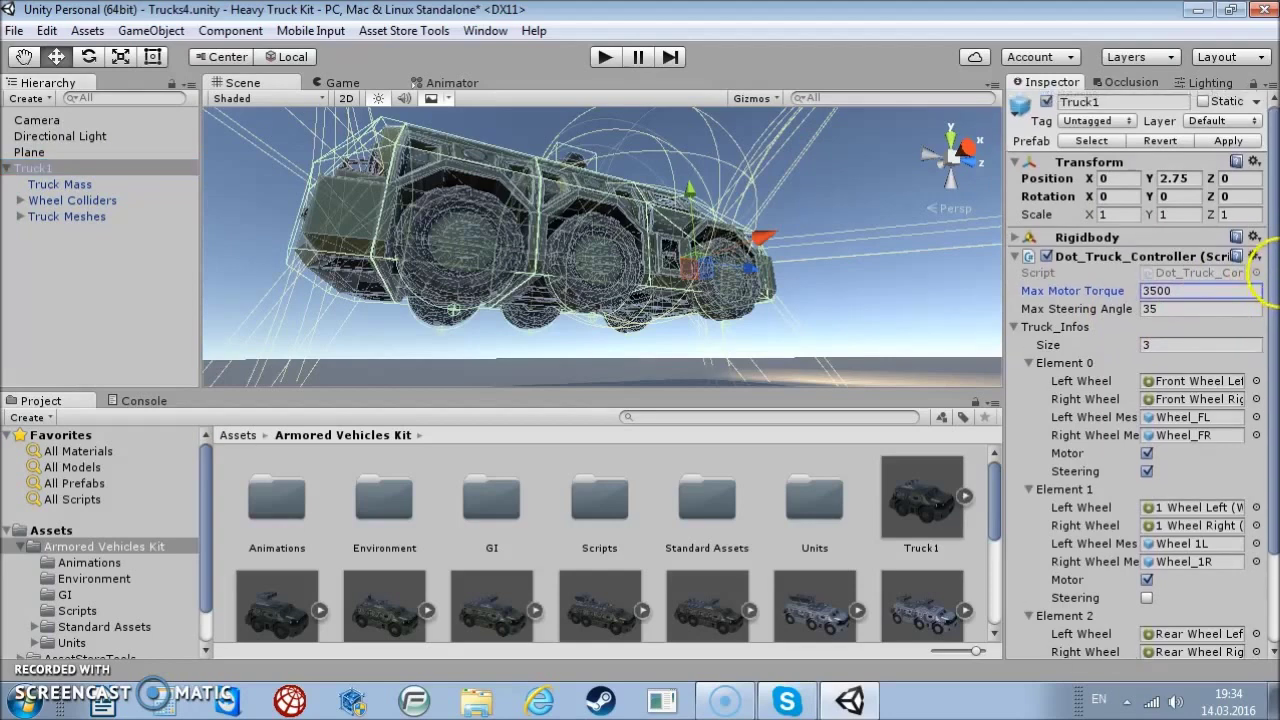
Set Rigidbody mass to 5200, apply it to the prefab, and start Play mode
{"action": "left_click", "coordinate": [1030, 240]}
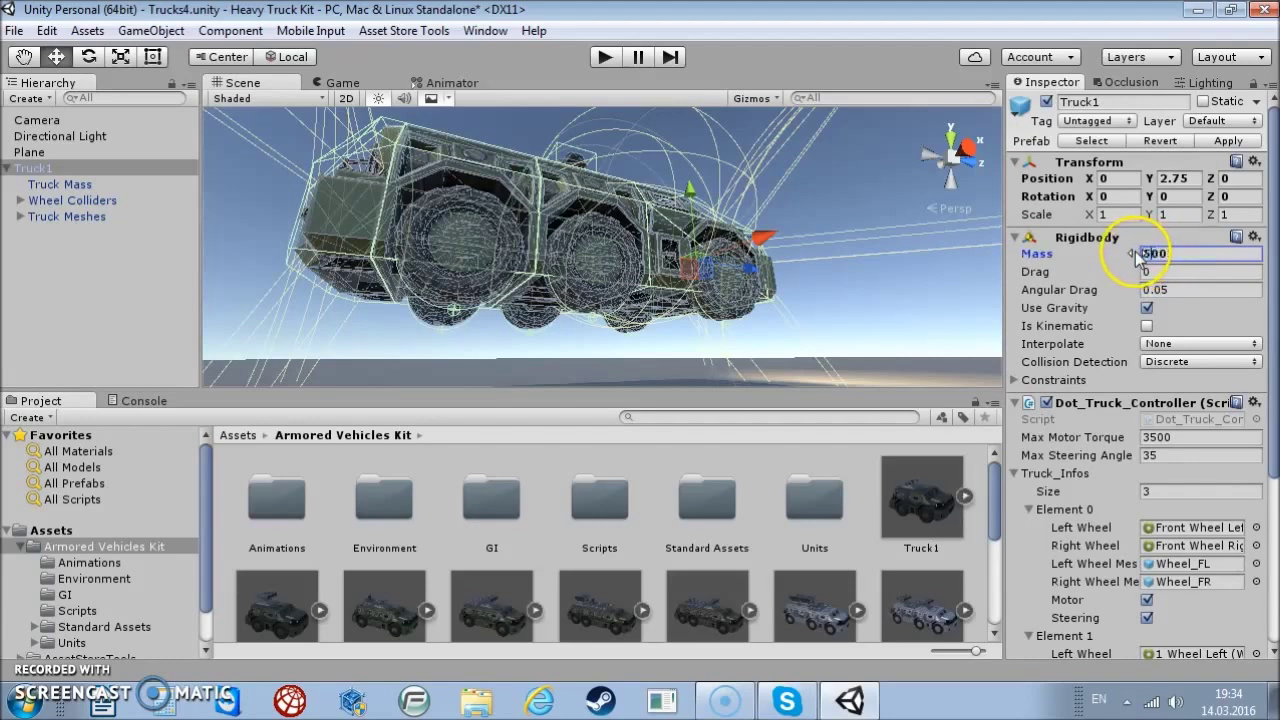
{"action": "left_click_drag", "start_coordinate": [1135, 255], "coordinate": [1130, 270]}
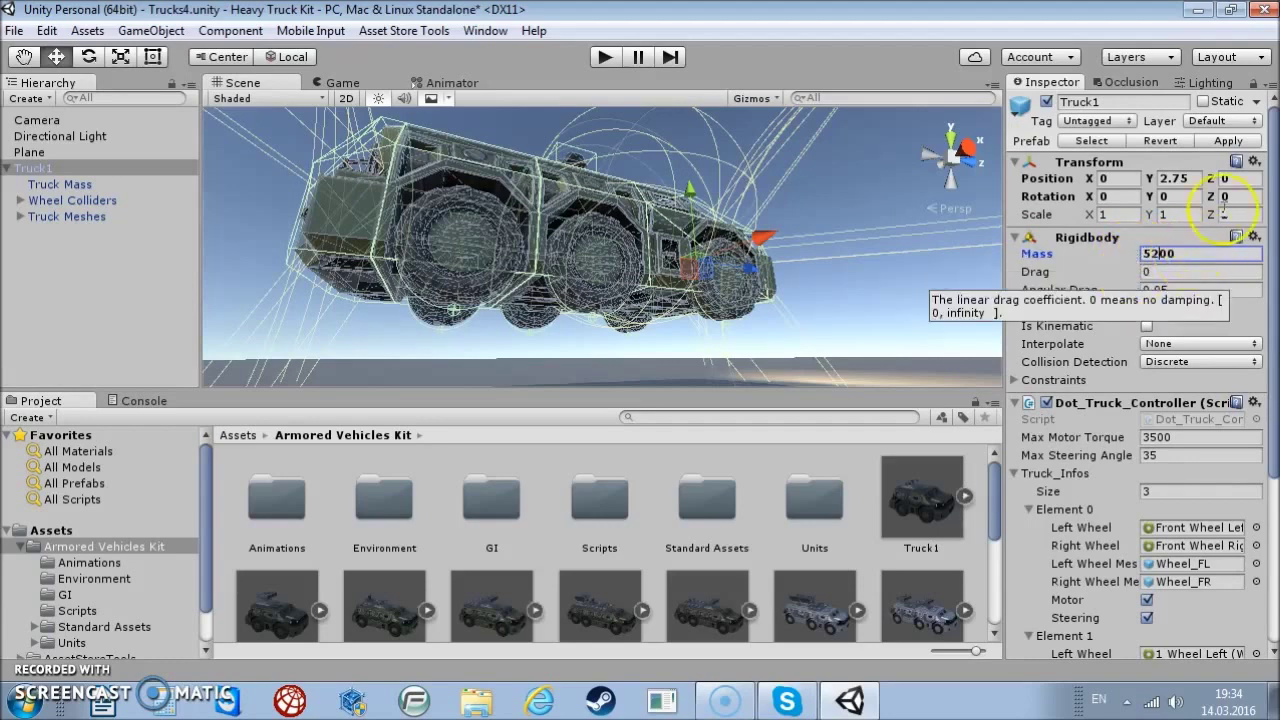
{"action": "left_click", "coordinate": [1230, 140]}
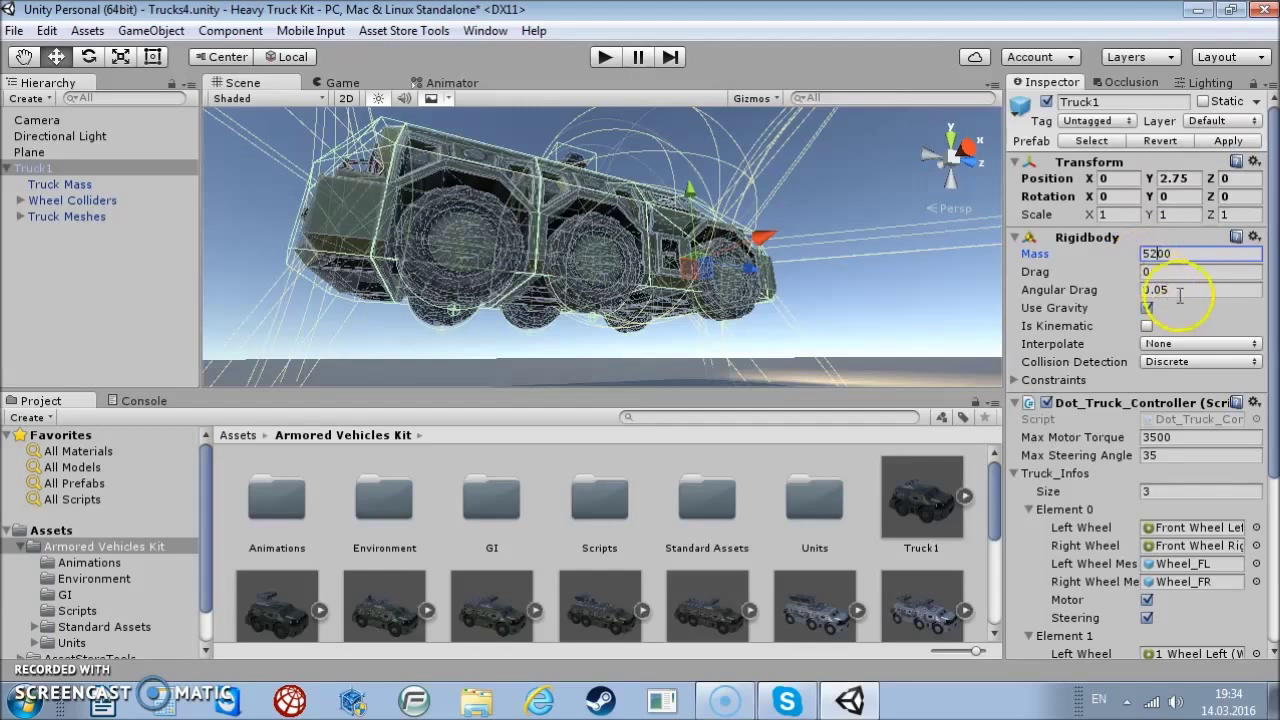
{"action": "left_click_drag", "start_coordinate": [1273, 307], "coordinate": [1272, 517]}
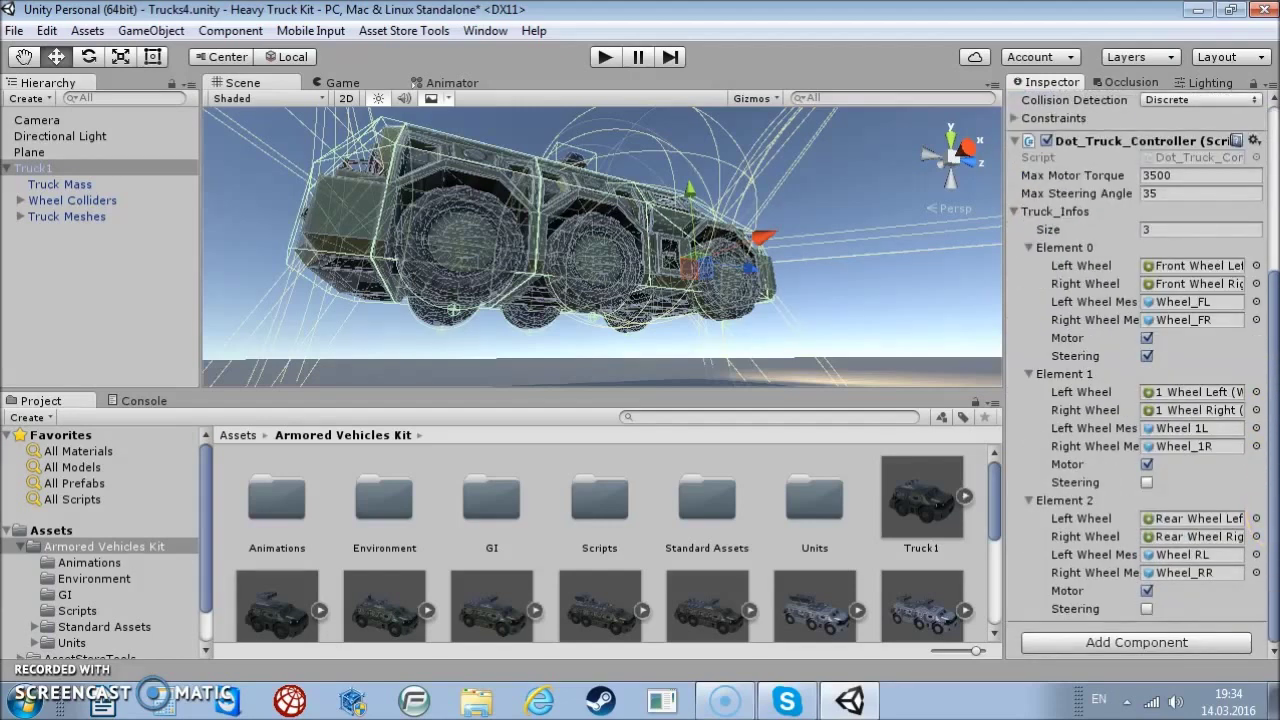
{"action": "left_click_drag", "start_coordinate": [1270, 480], "coordinate": [1262, 290]}
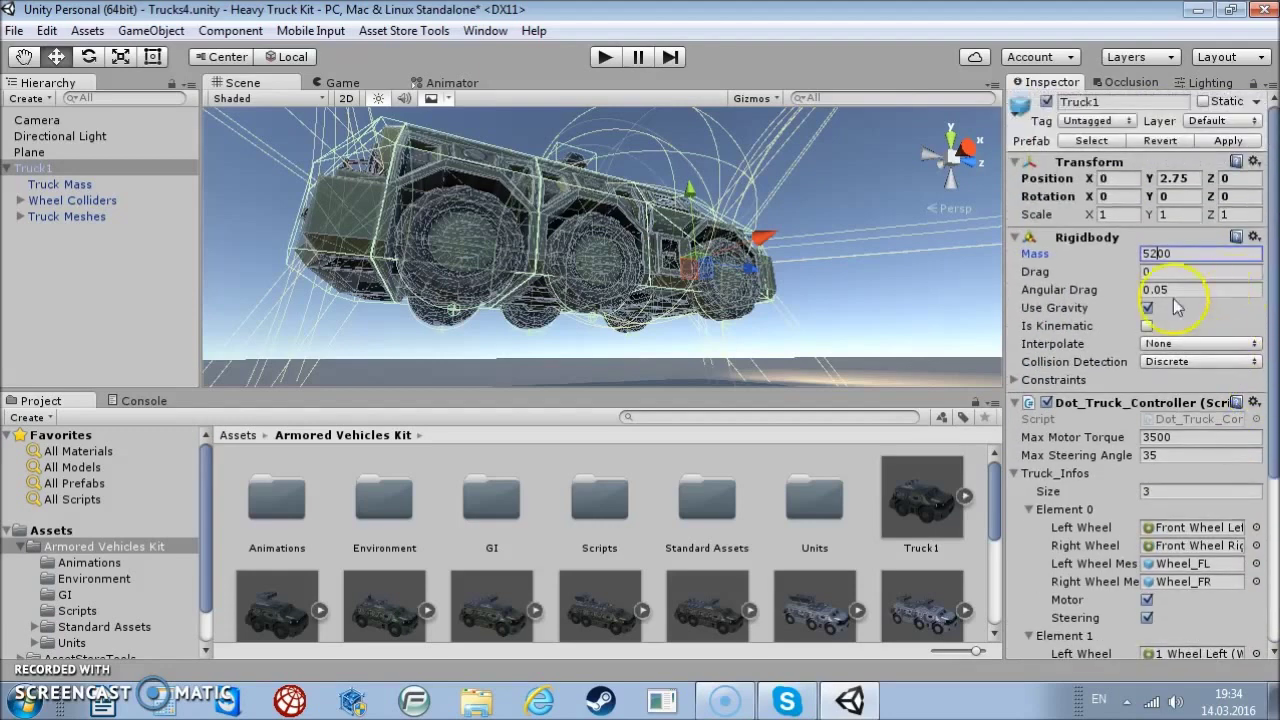
{"action": "left_click", "coordinate": [605, 58]}
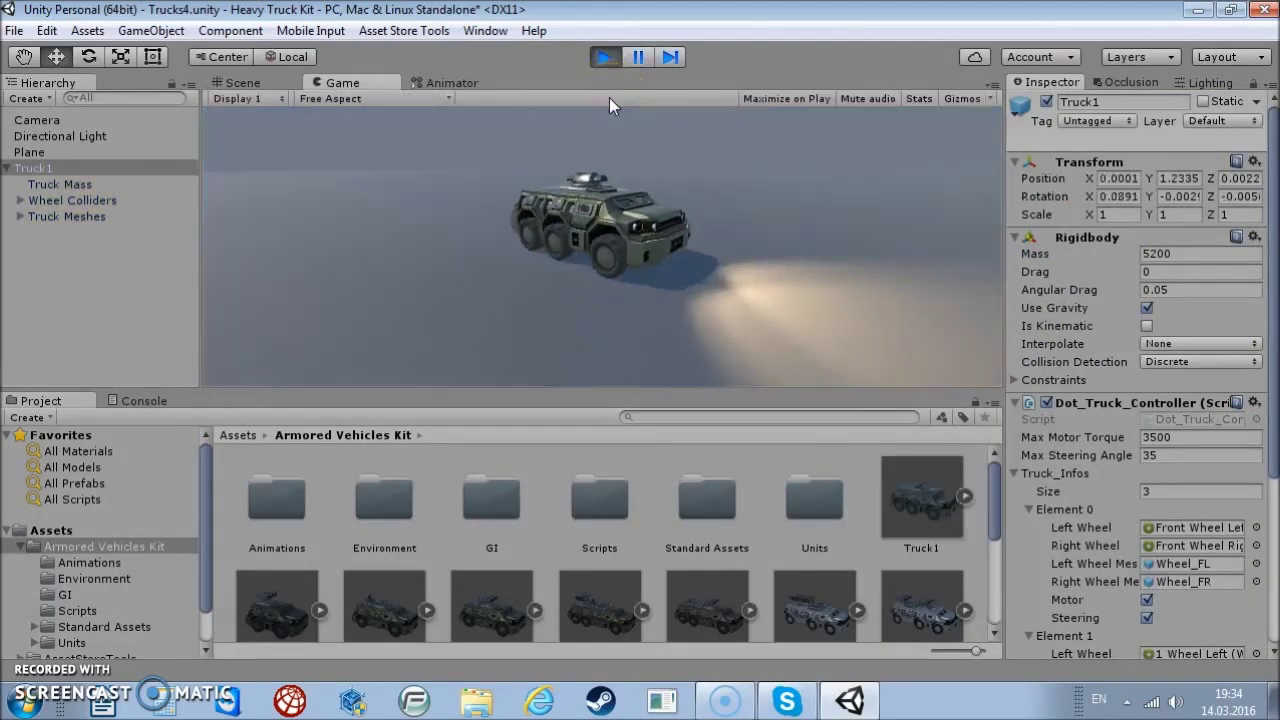
{"action": "key", "text": "Up"}
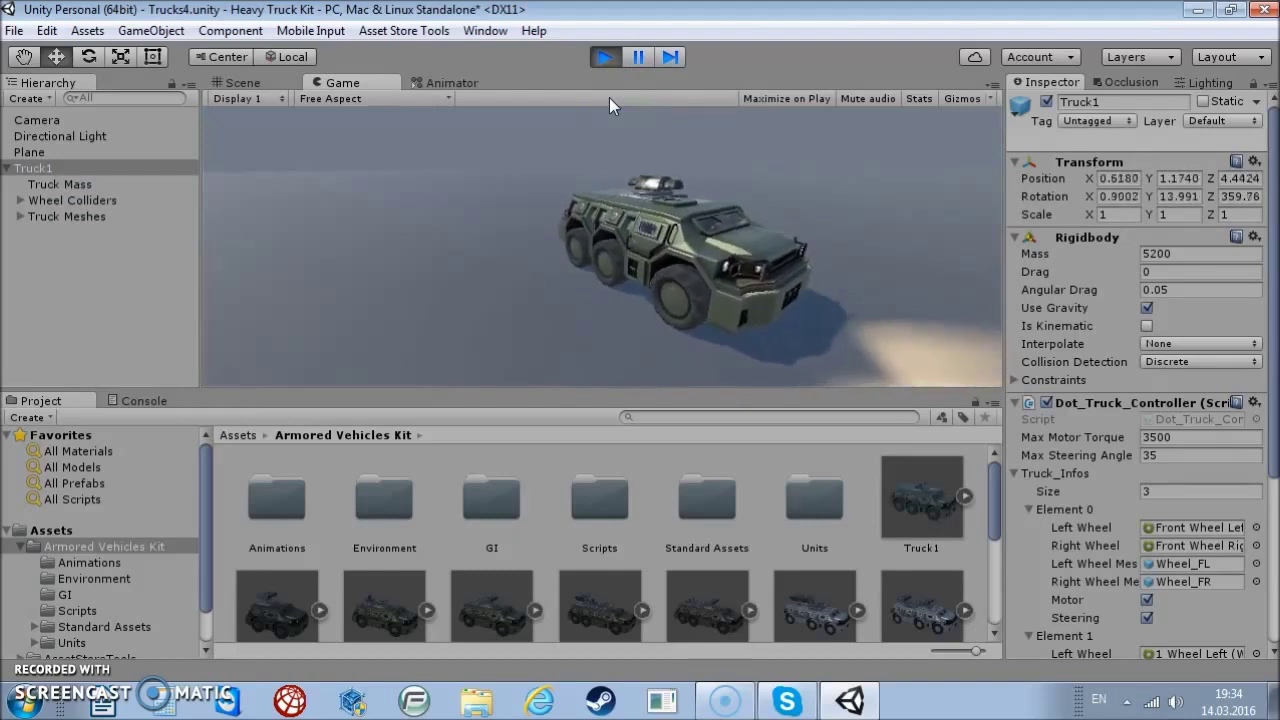
{"action": "key", "text": "Down"}
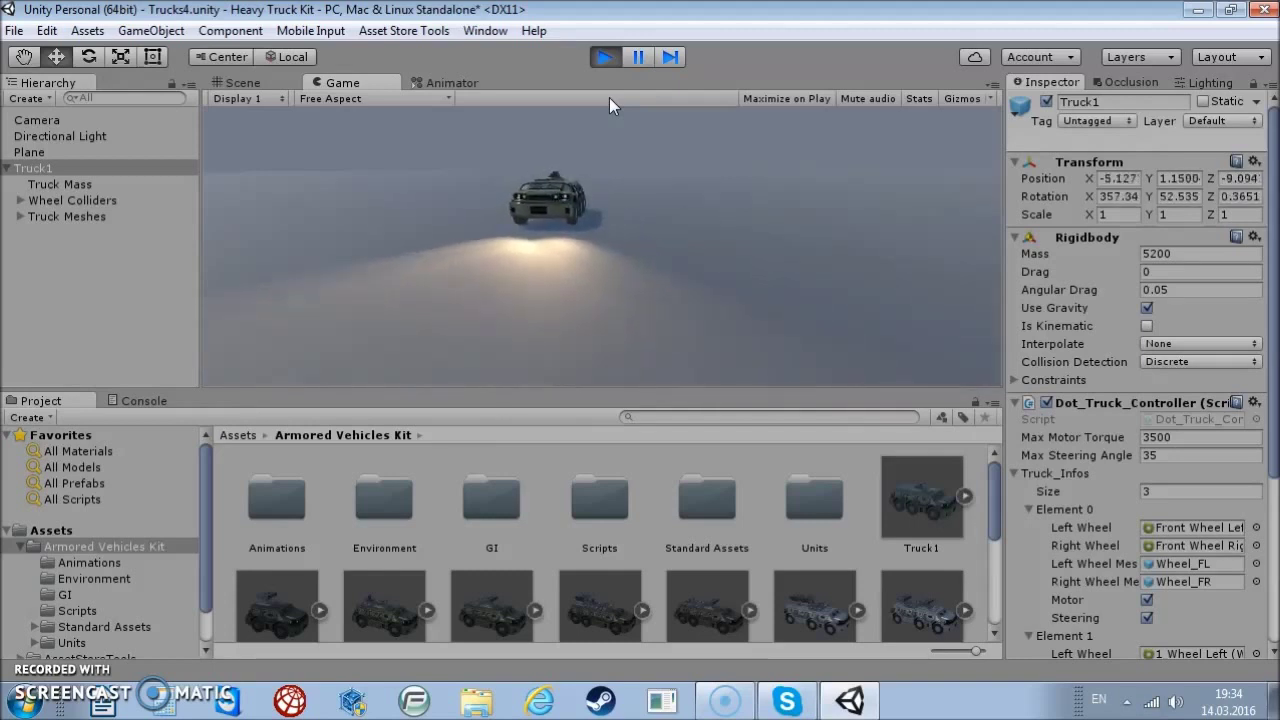
{"action": "key", "text": "Up"}
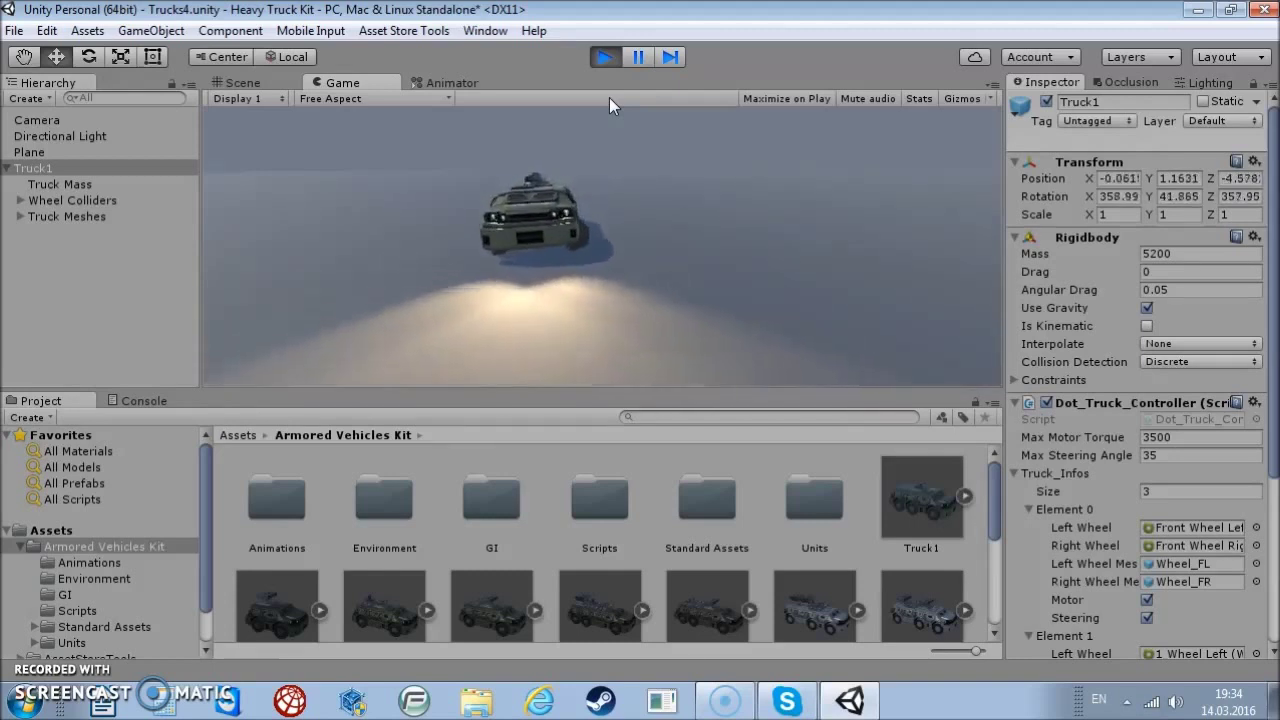
{"action": "key", "text": "Left"}
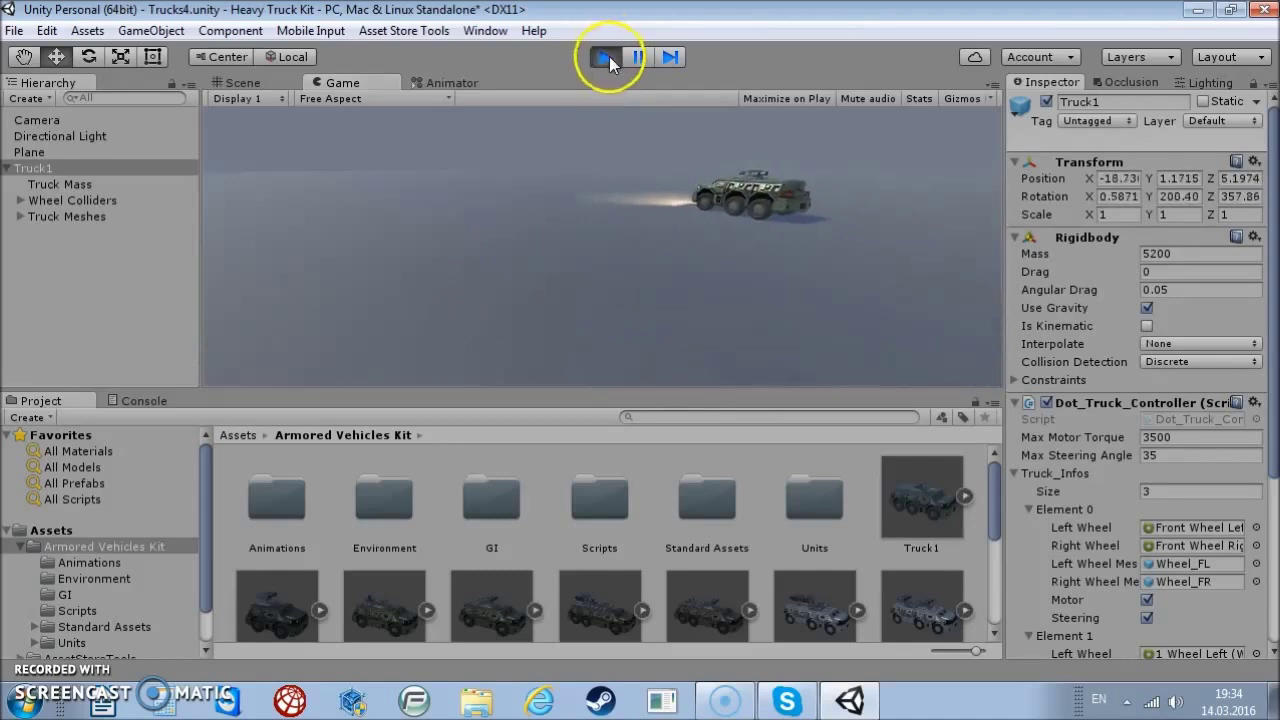
{"action": "left_click", "coordinate": [606, 57]}
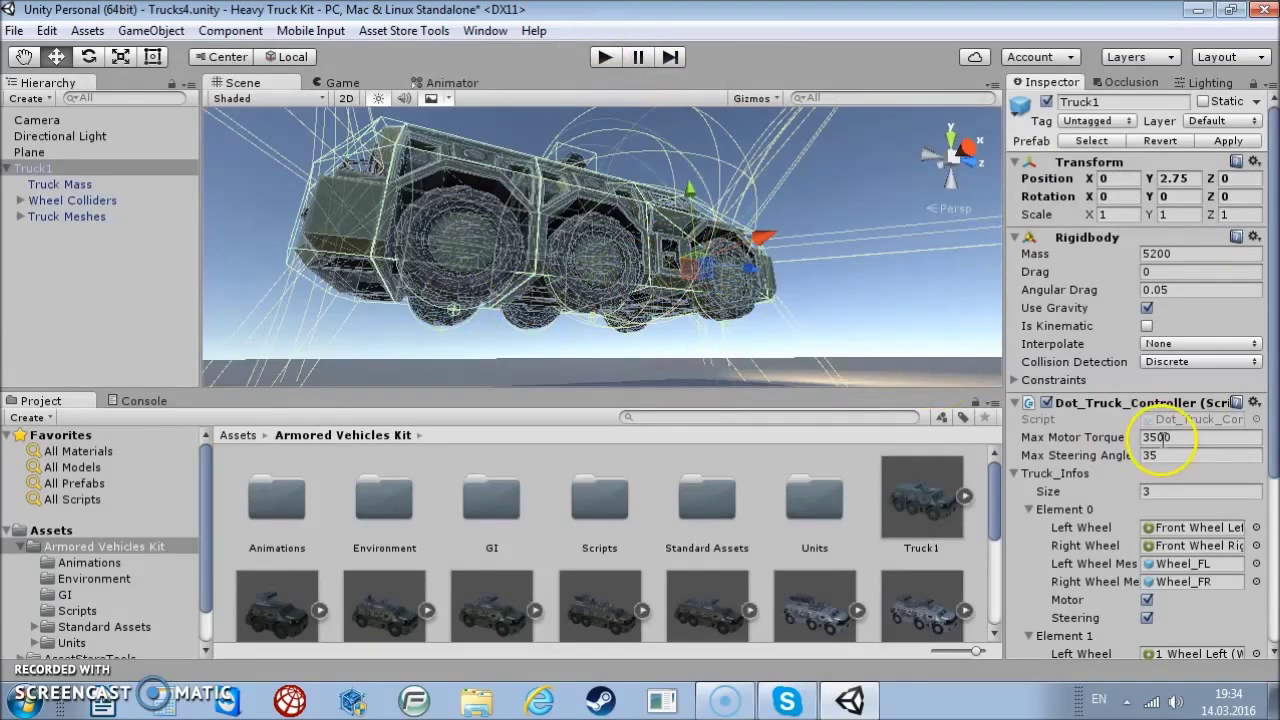
Enable Steering on Truck_Infos Element 1, the middle axle, and start Play to test
{"action": "left_click_drag", "start_coordinate": [632, 283], "coordinate": [486, 286], "text": "alt"}
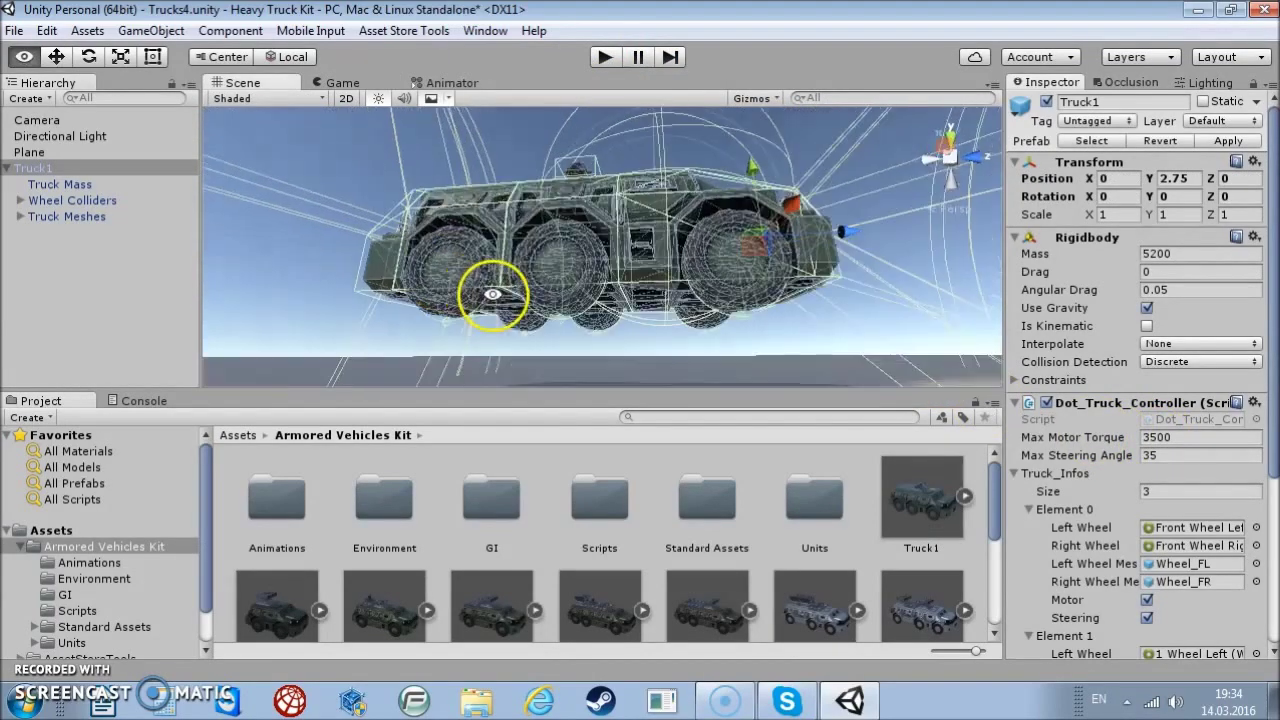
{"action": "scroll", "coordinate": [1100, 460], "scroll_direction": "down", "scroll_amount": 5}
{"action": "left_click", "coordinate": [1146, 482]}
{"action": "scroll", "coordinate": [1180, 250], "scroll_direction": "up", "scroll_amount": 3}
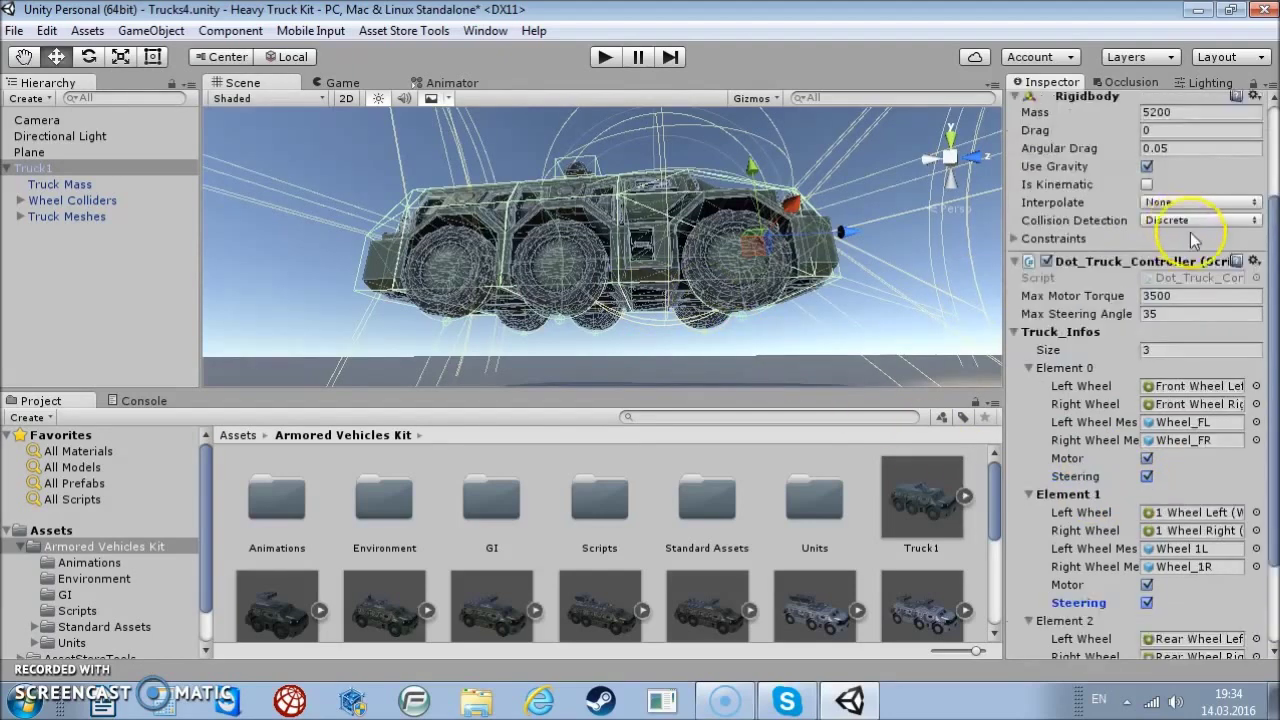
{"action": "scroll", "coordinate": [1228, 210], "scroll_direction": "up", "scroll_amount": 3}
{"action": "scroll", "coordinate": [1130, 200], "scroll_direction": "down", "scroll_amount": 5}
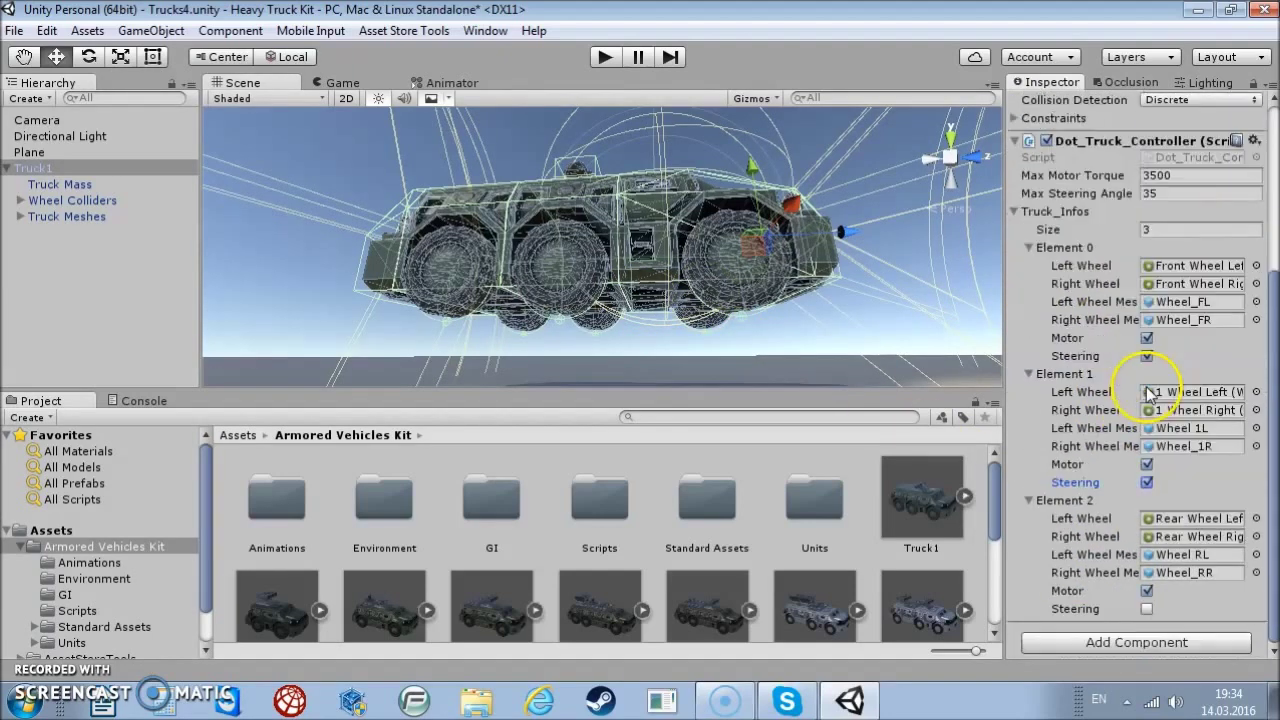
{"action": "left_click", "coordinate": [605, 57]}
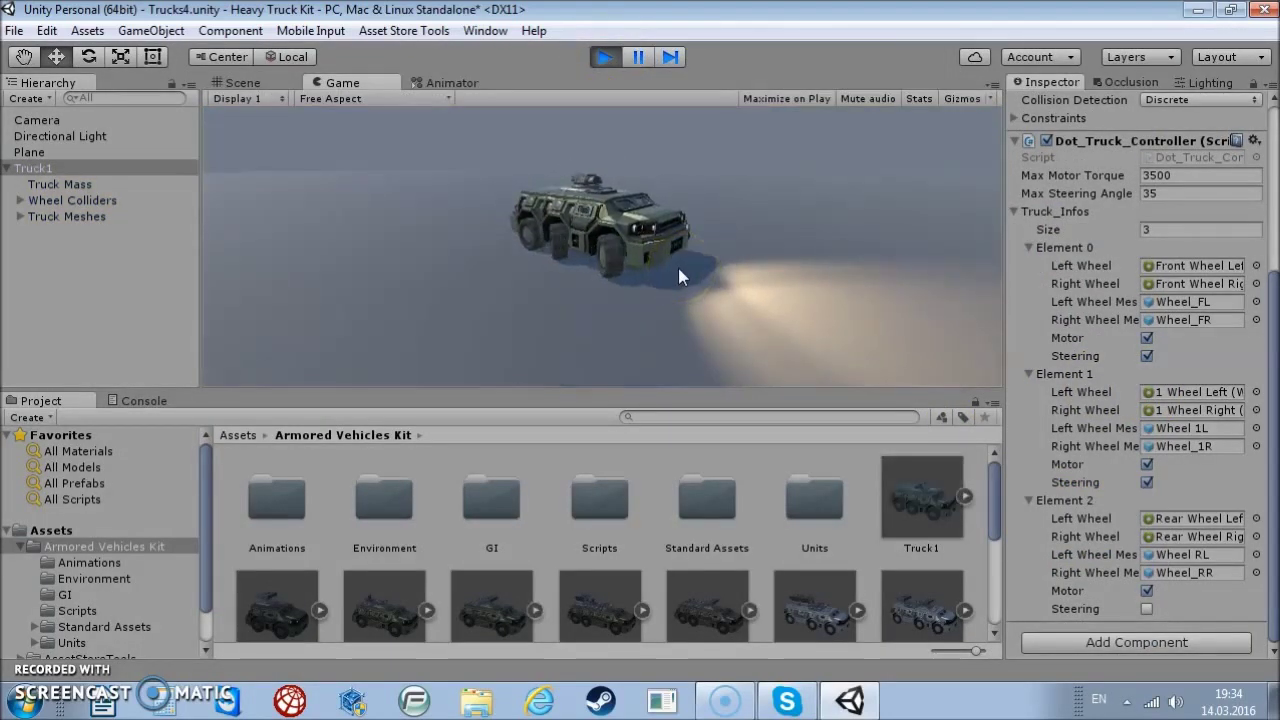
Drive the truck forward while turning right with the arrow keys, then stop Play mode
{"action": "key", "text": "Up"}
{"action": "key", "text": "Right"}
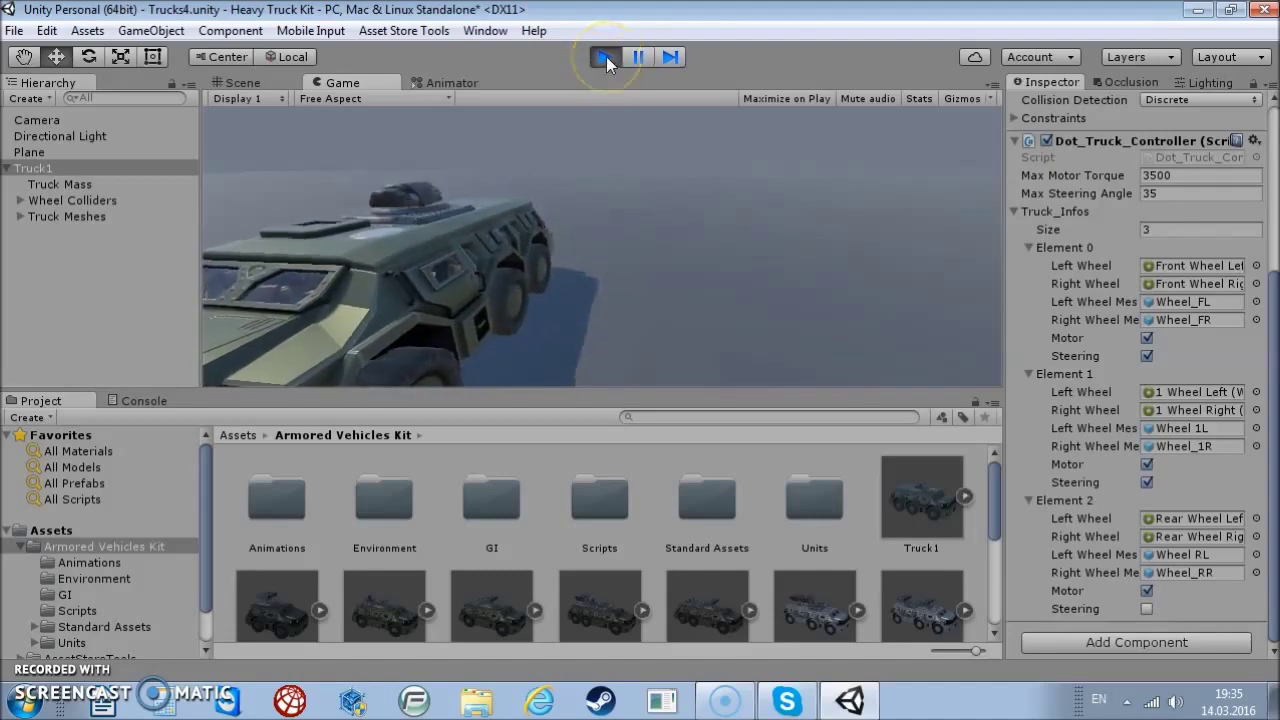
{"action": "left_click", "coordinate": [606, 56]}
Select Truck1 and expand its Truck Meshes group, collapsing the Wheels group
{"action": "left_click_drag", "start_coordinate": [657, 248], "coordinate": [871, 380], "text": "alt"}
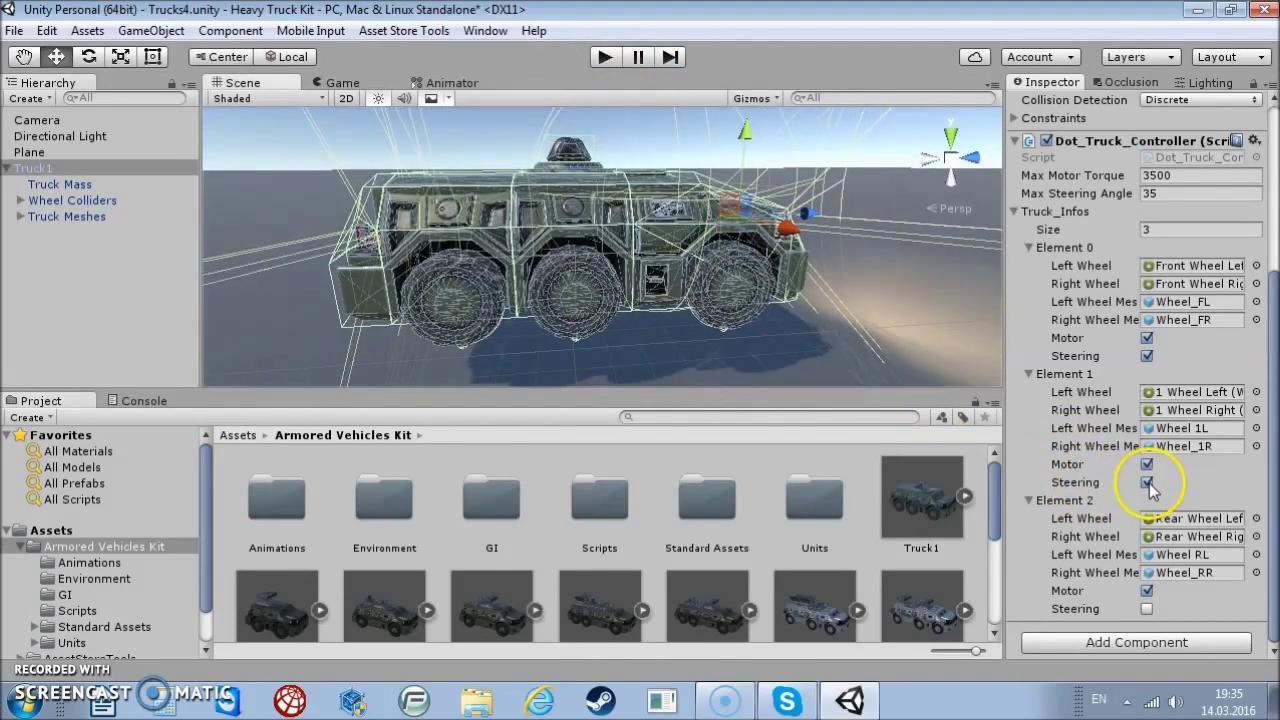
{"action": "scroll", "coordinate": [1200, 142], "scroll_direction": "up", "scroll_amount": 5}
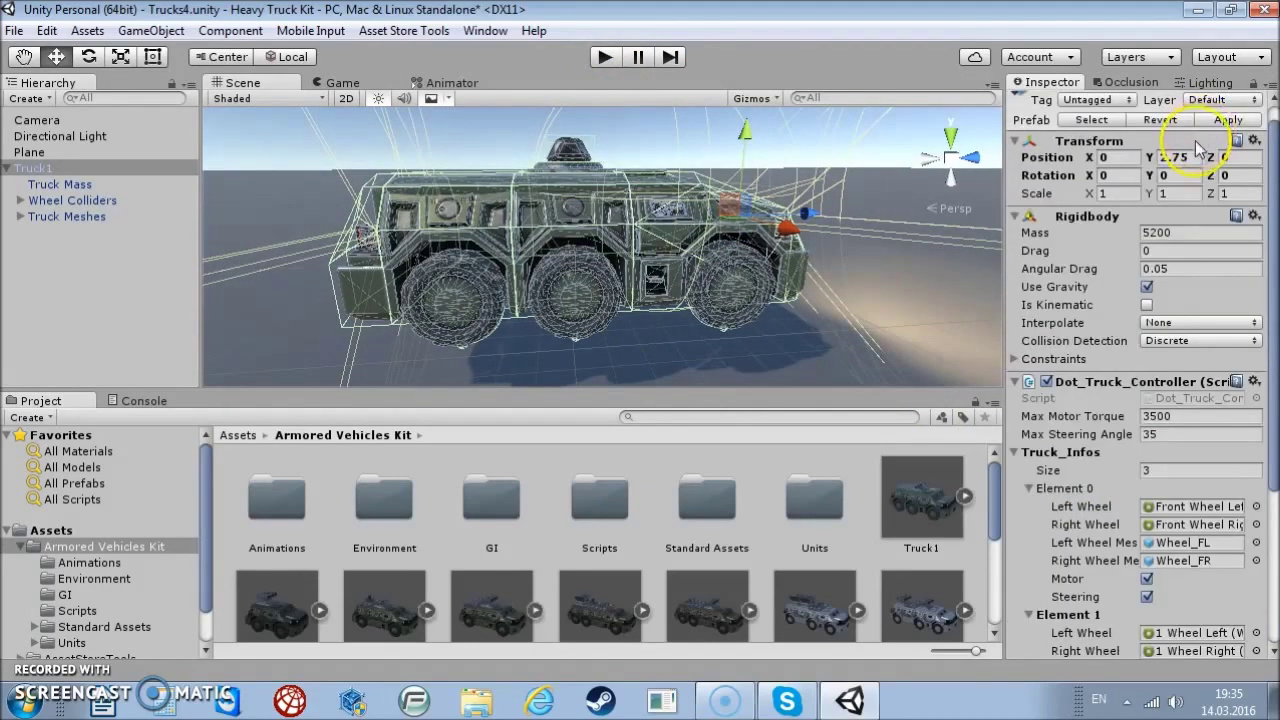
{"action": "left_click_drag", "start_coordinate": [637, 287], "coordinate": [118, 247], "text": "alt"}
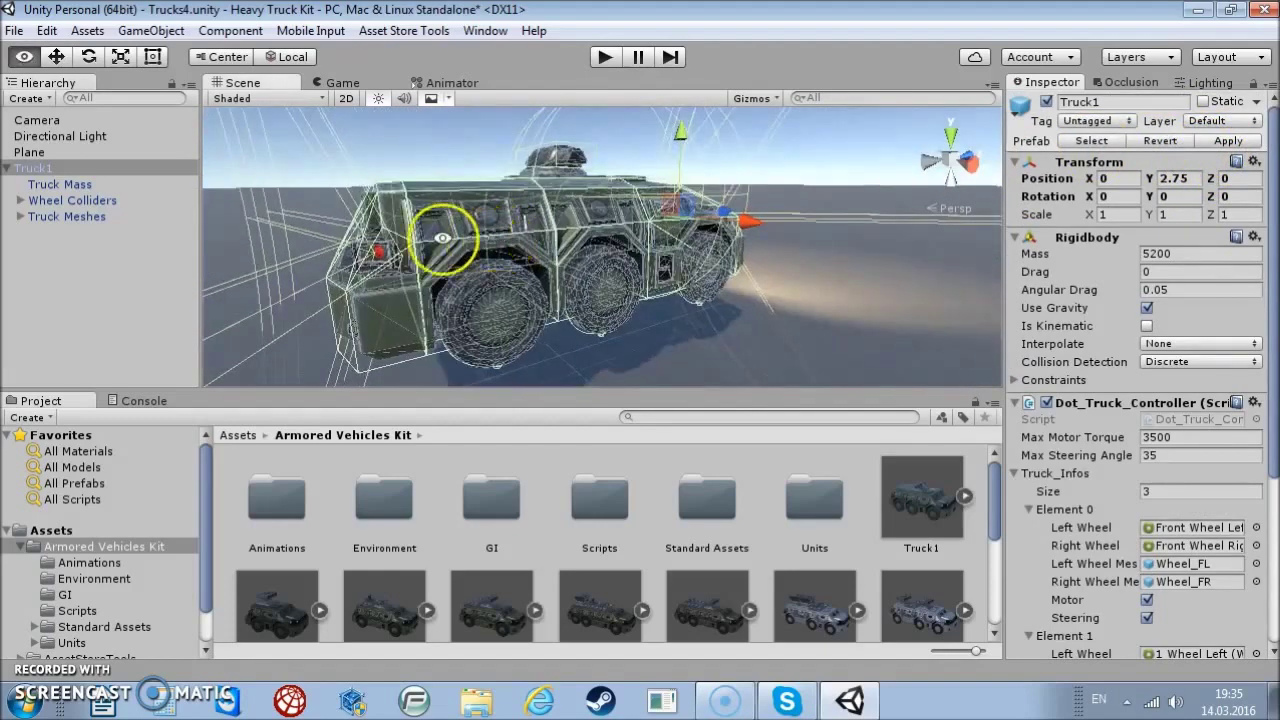
{"action": "left_click", "coordinate": [7, 169]}
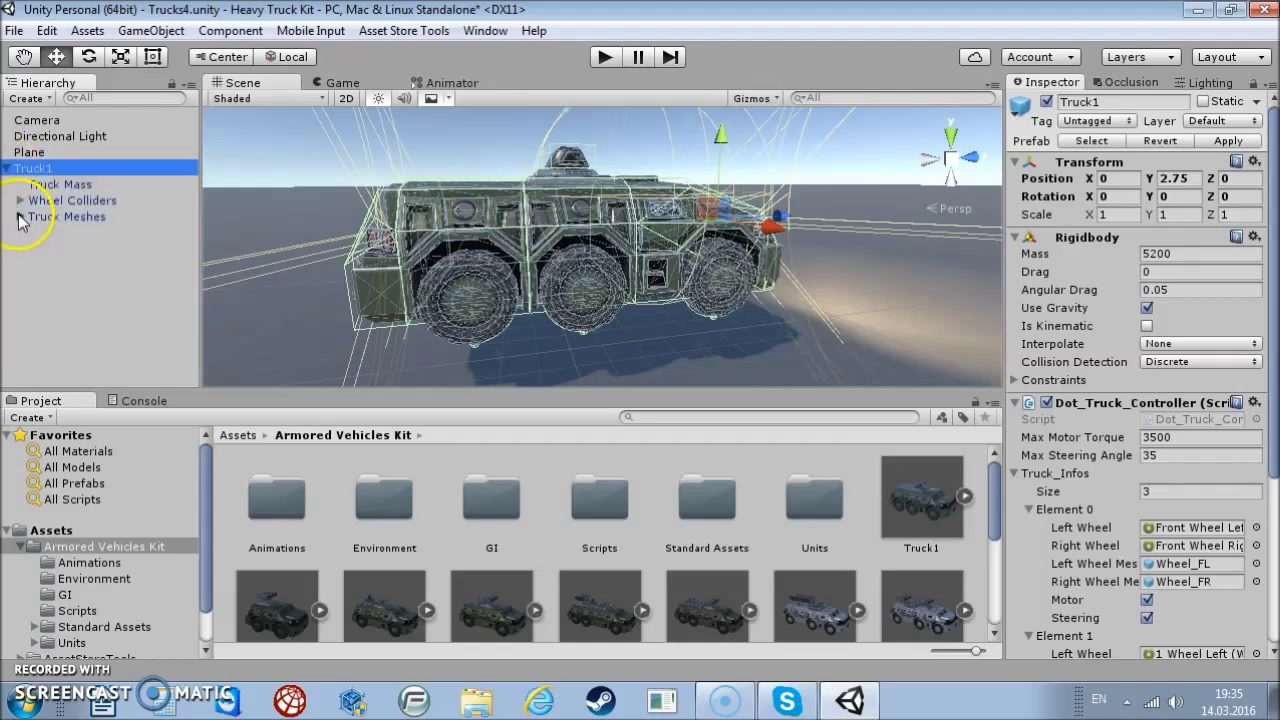
{"action": "left_click", "coordinate": [20, 216]}
{"action": "left_click", "coordinate": [33, 249]}
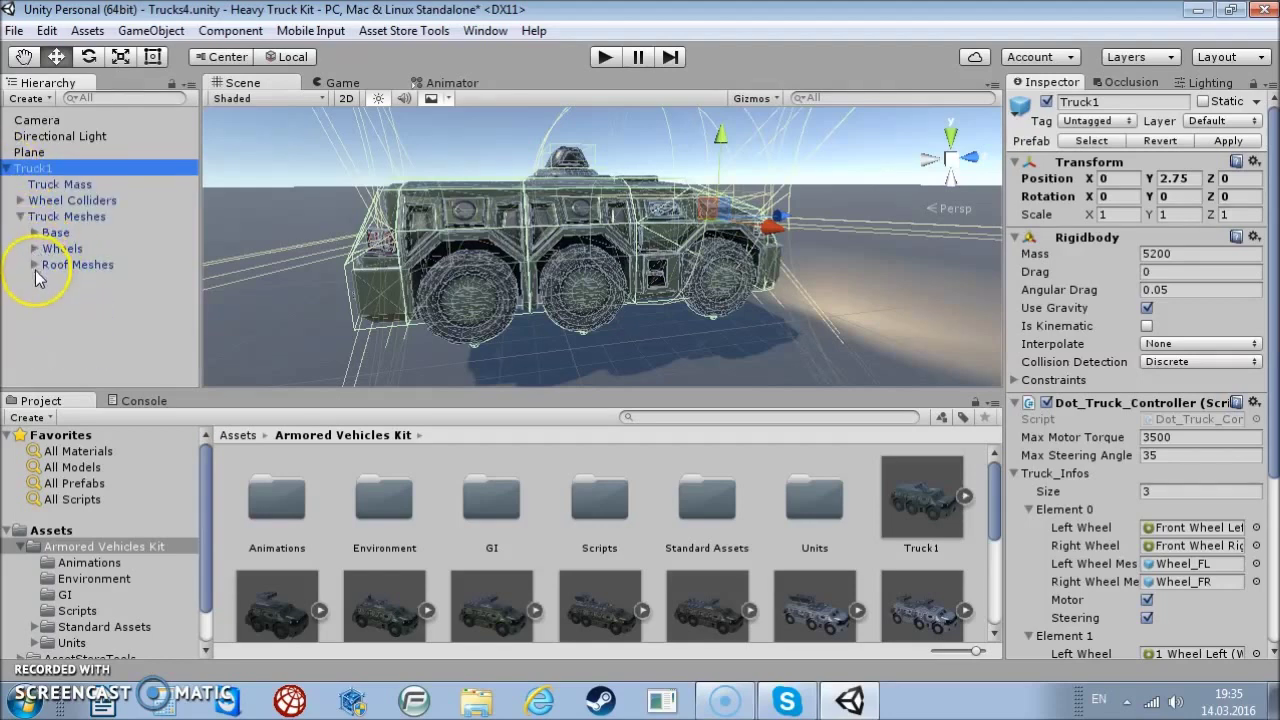
Lower Truck1 with the Y gizmo arrow to about Y 1.02
{"action": "left_click_drag", "start_coordinate": [541, 326], "coordinate": [614, 307], "text": "alt"}
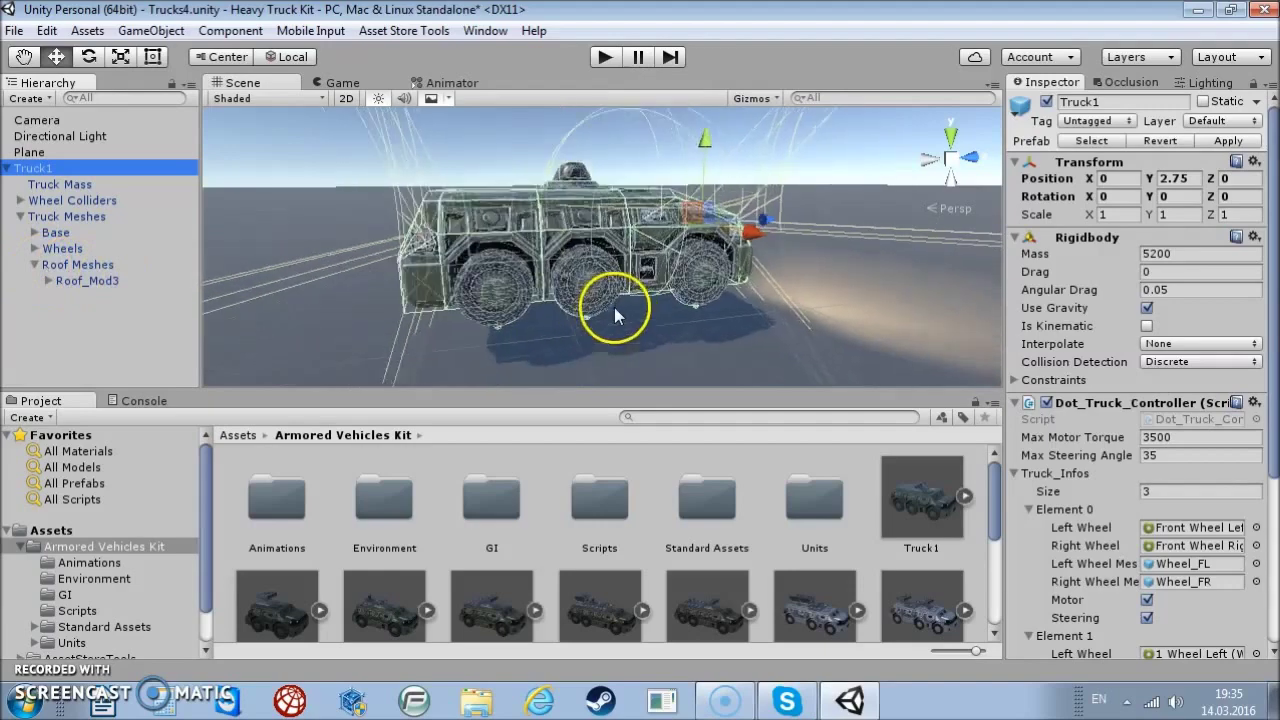
{"action": "left_click_drag", "start_coordinate": [757, 302], "coordinate": [673, 278], "text": "alt"}
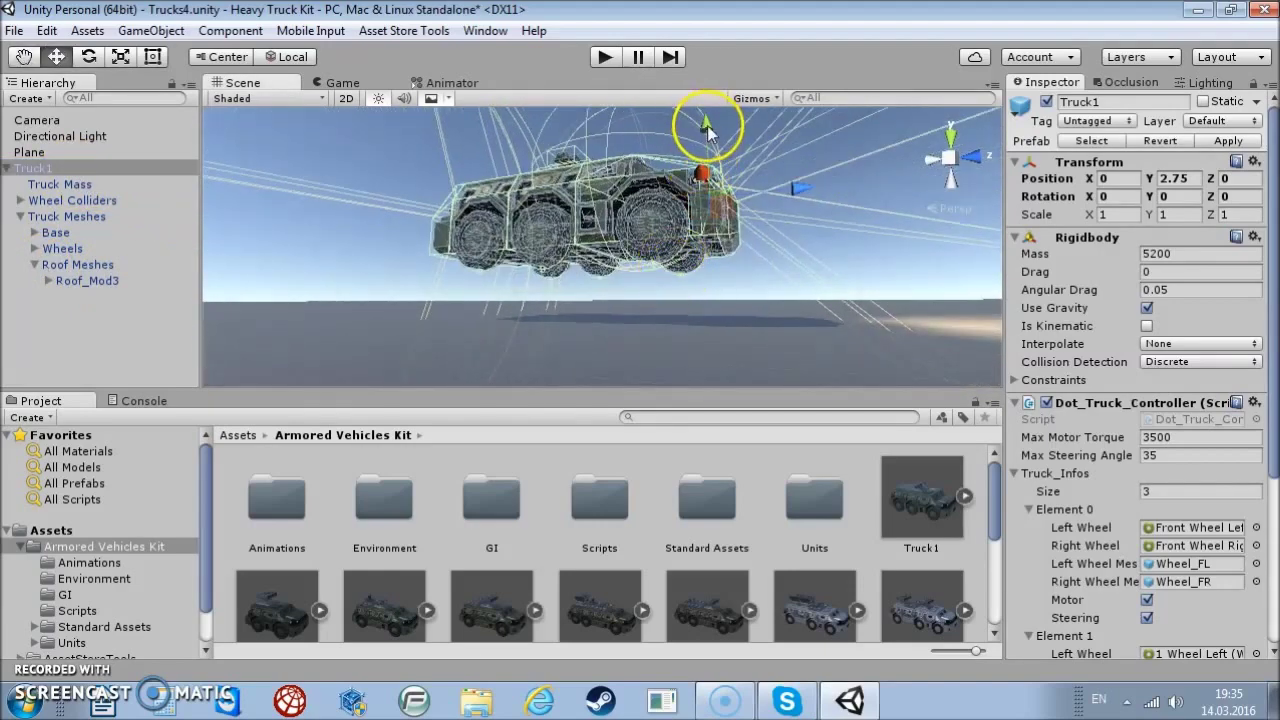
{"action": "left_click_drag", "start_coordinate": [707, 125], "coordinate": [697, 289]}
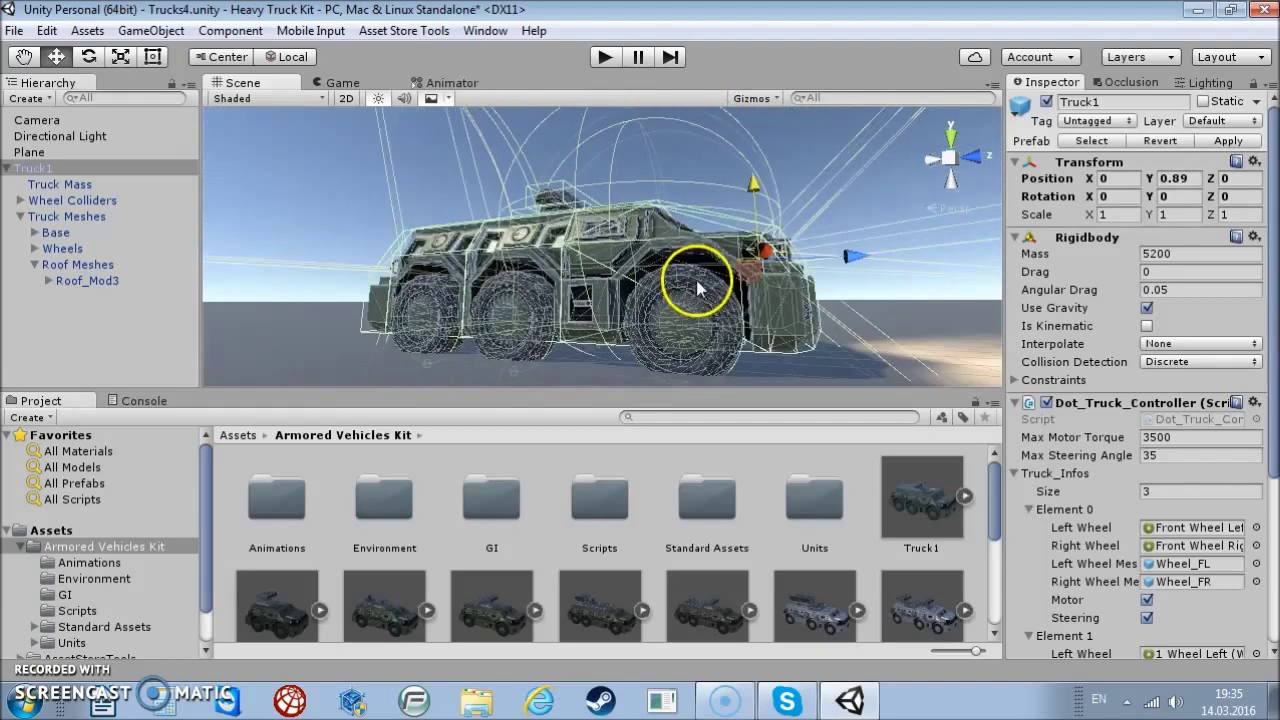
{"action": "left_click_drag", "start_coordinate": [680, 286], "coordinate": [651, 277], "text": "alt"}
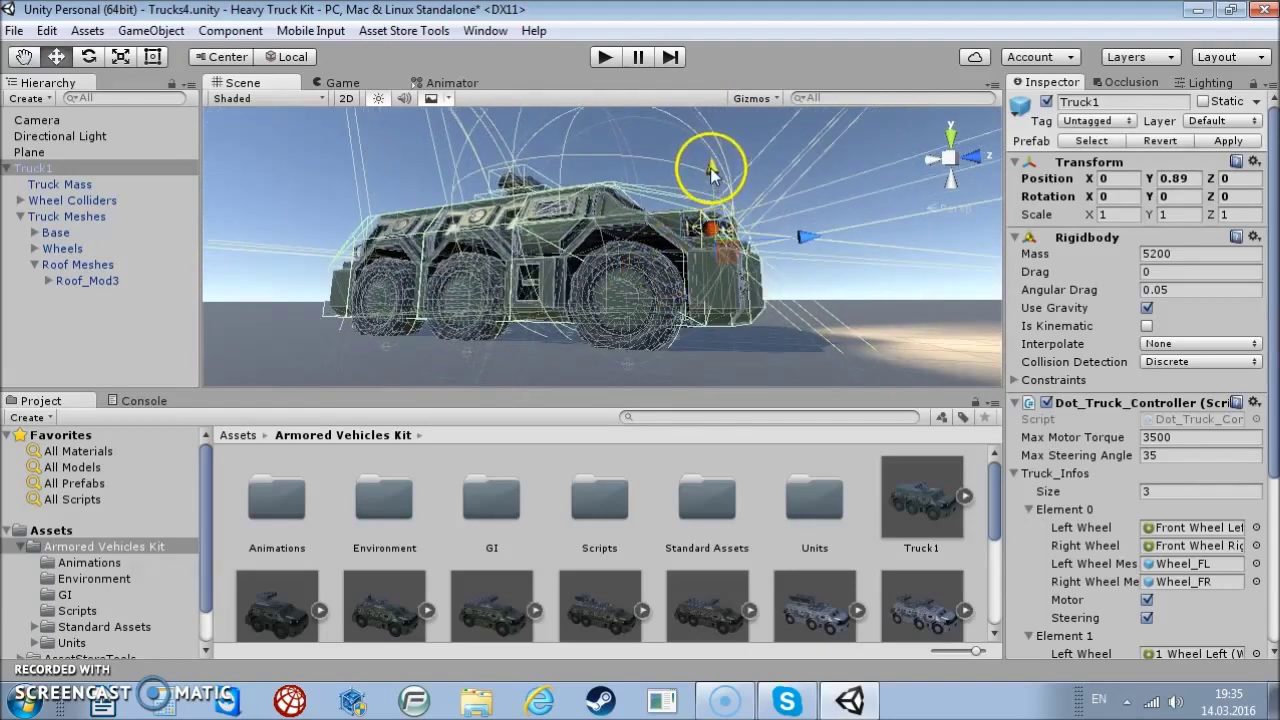
{"action": "left_click_drag", "start_coordinate": [711, 172], "coordinate": [713, 166]}
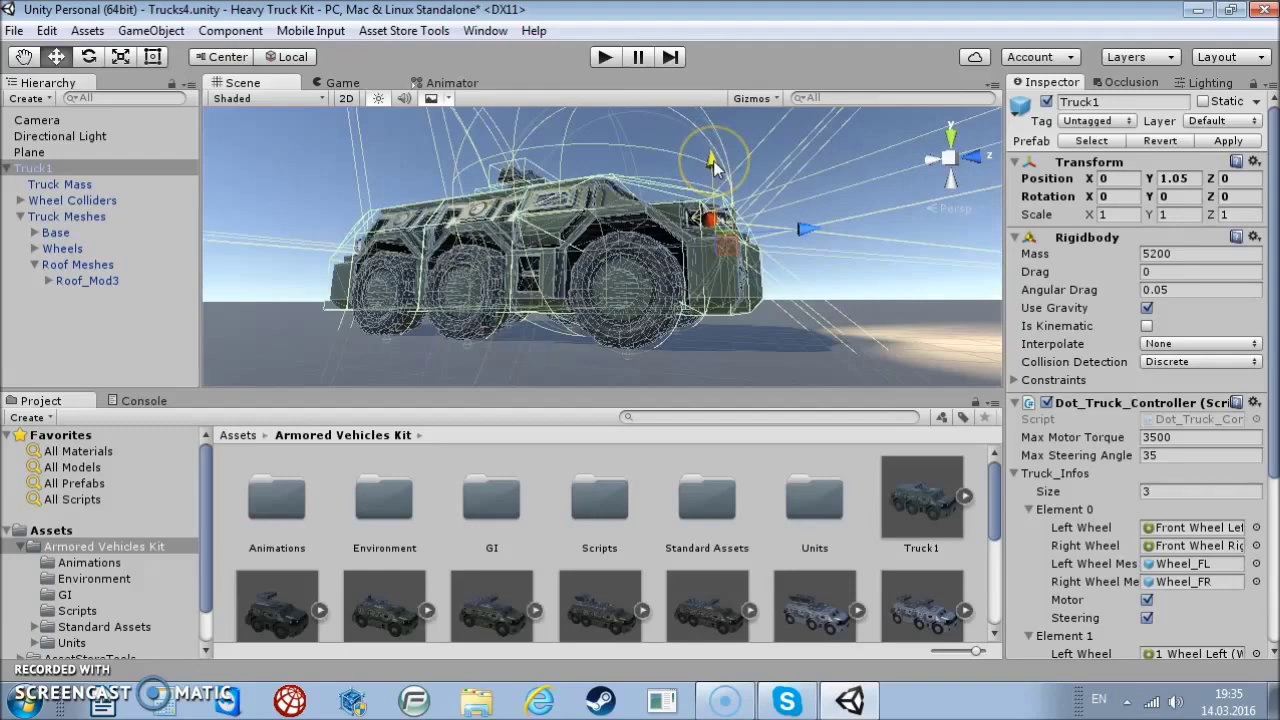
{"action": "mouse_move", "coordinate": [713, 166]}
{"action": "left_mouse_down"}
{"action": "mouse_move", "coordinate": [643, 314]}
{"action": "mouse_move", "coordinate": [743, 364]}
{"action": "left_mouse_up"}
Delete the Roof_Mod3 turret from the roof, breaking the prefab instance when asked
{"action": "left_click", "coordinate": [80, 282]}
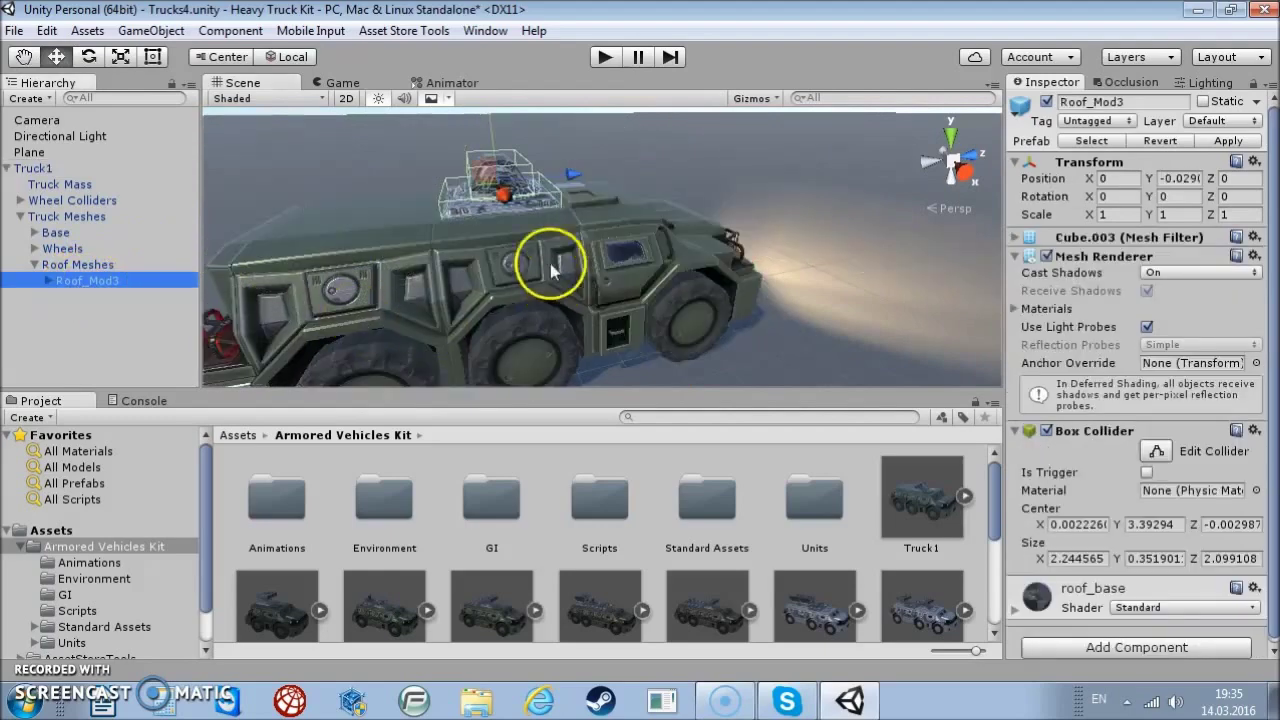
{"action": "mouse_move", "coordinate": [545, 215]}
{"action": "left_mouse_down", "text": "alt"}
{"action": "mouse_move", "coordinate": [634, 280]}
{"action": "mouse_move", "coordinate": [694, 286]}
{"action": "mouse_move", "coordinate": [786, 220]}
{"action": "mouse_move", "coordinate": [436, 284]}
{"action": "mouse_move", "coordinate": [551, 223]}
{"action": "mouse_move", "coordinate": [640, 280]}
{"action": "mouse_move", "coordinate": [703, 280]}
{"action": "mouse_move", "coordinate": [586, 271]}
{"action": "mouse_move", "coordinate": [532, 236]}
{"action": "left_mouse_up", "text": "alt"}
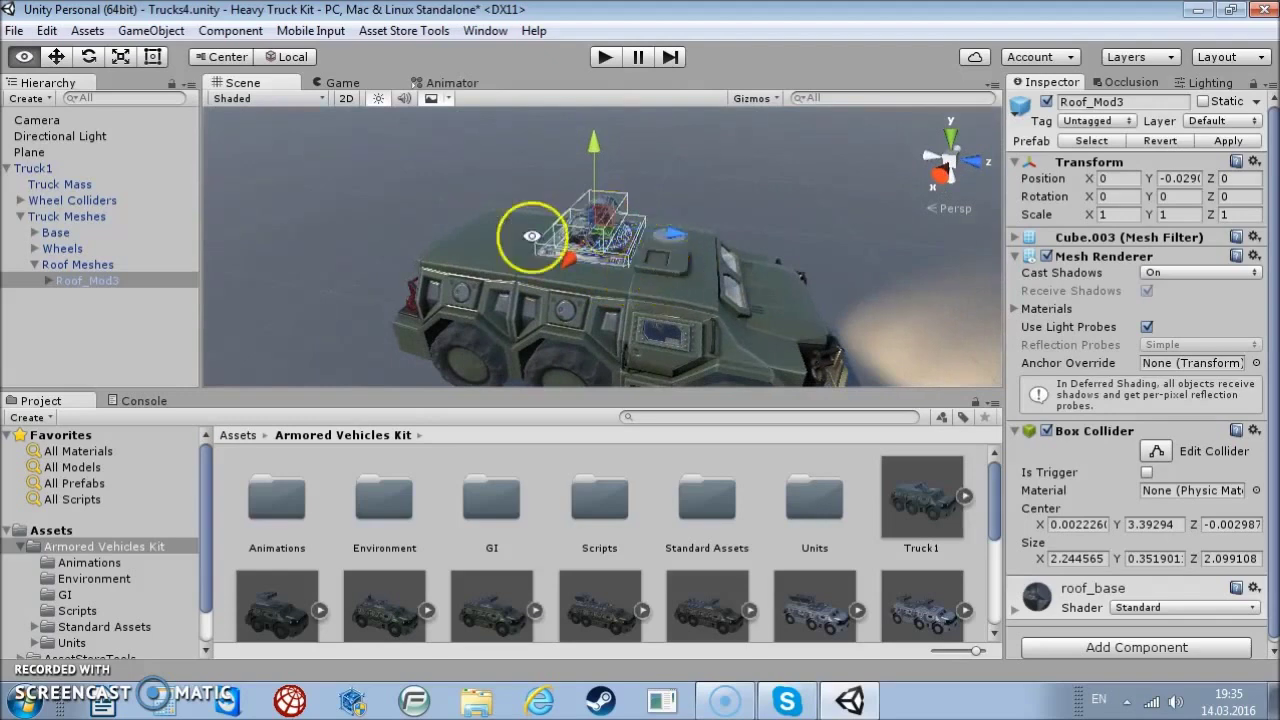
{"action": "left_click", "coordinate": [79, 281]}
{"action": "key", "text": "Delete"}
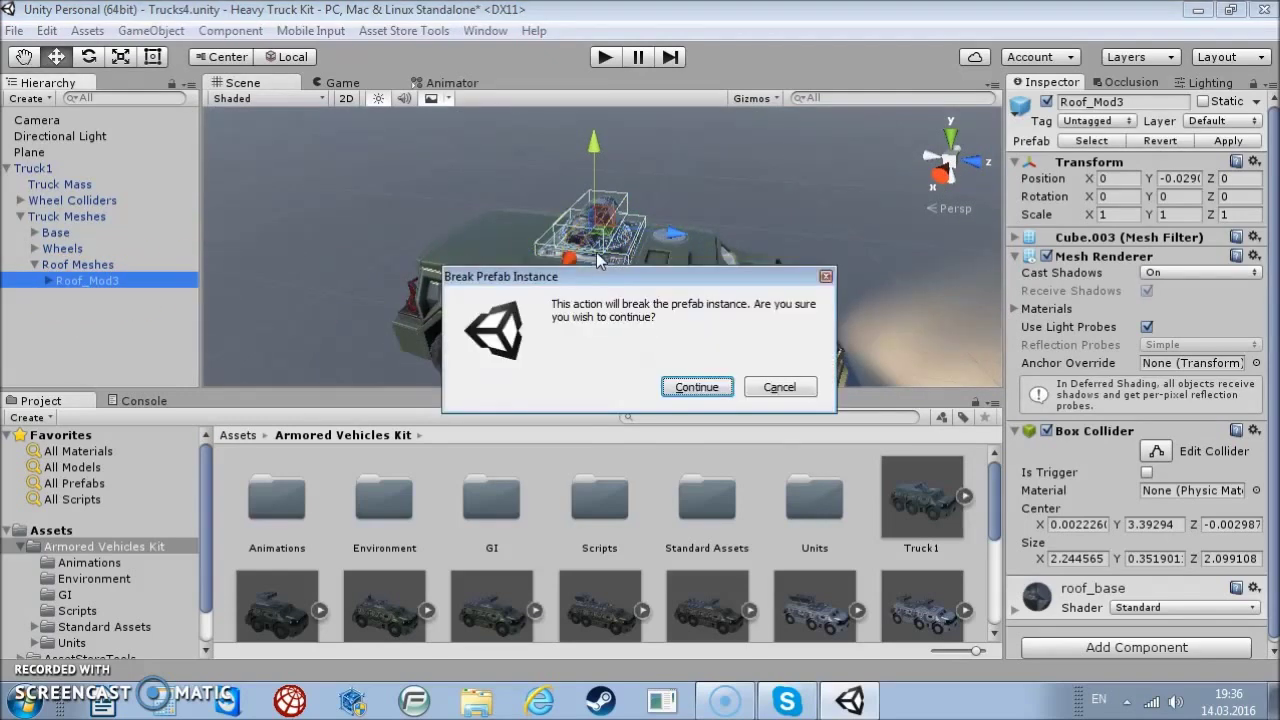
{"action": "left_click", "coordinate": [697, 388]}
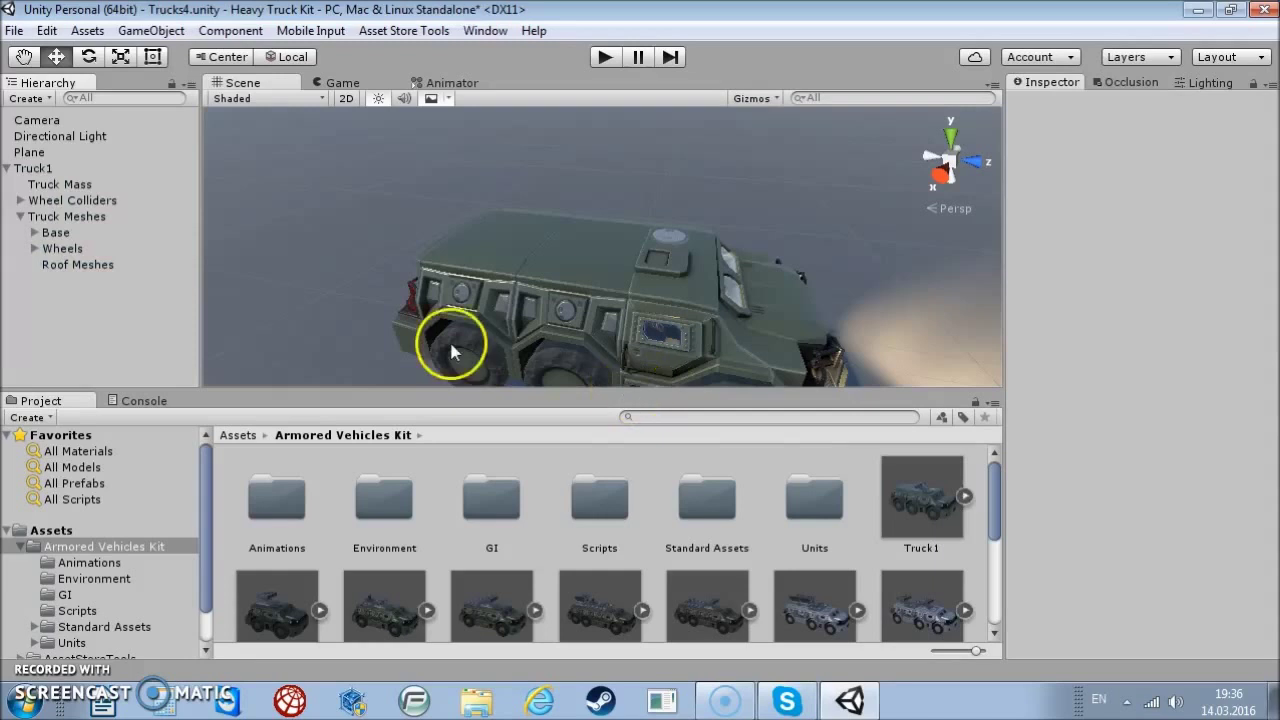
{"action": "mouse_move", "coordinate": [685, 302]}
{"action": "left_mouse_down", "text": "alt"}
{"action": "mouse_move", "coordinate": [580, 249]}
{"action": "mouse_move", "coordinate": [704, 260]}
{"action": "left_mouse_up", "text": "alt"}
Open the Armored Vehicles Kit's Units folder in the Project panel
{"action": "double_click", "coordinate": [806, 505]}
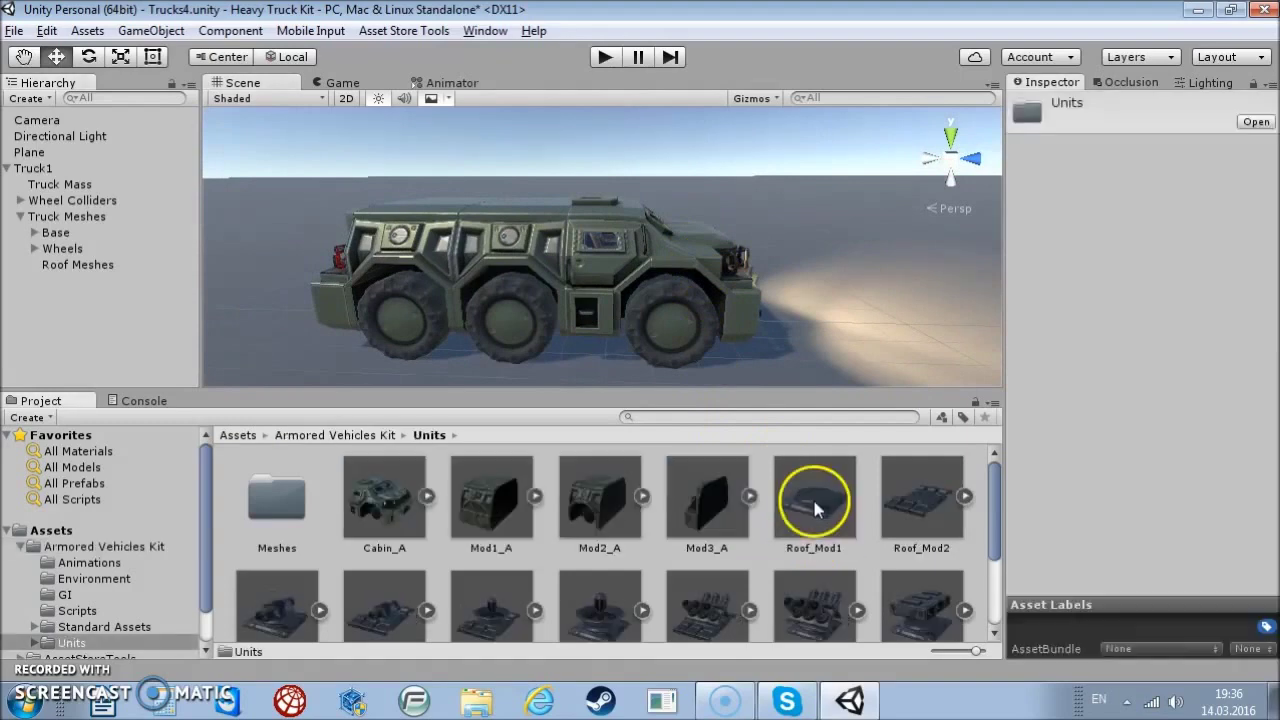
{"action": "scroll", "coordinate": [700, 530], "scroll_direction": "down", "scroll_amount": 3}
{"action": "scroll", "coordinate": [700, 530], "scroll_direction": "up", "scroll_amount": 1}
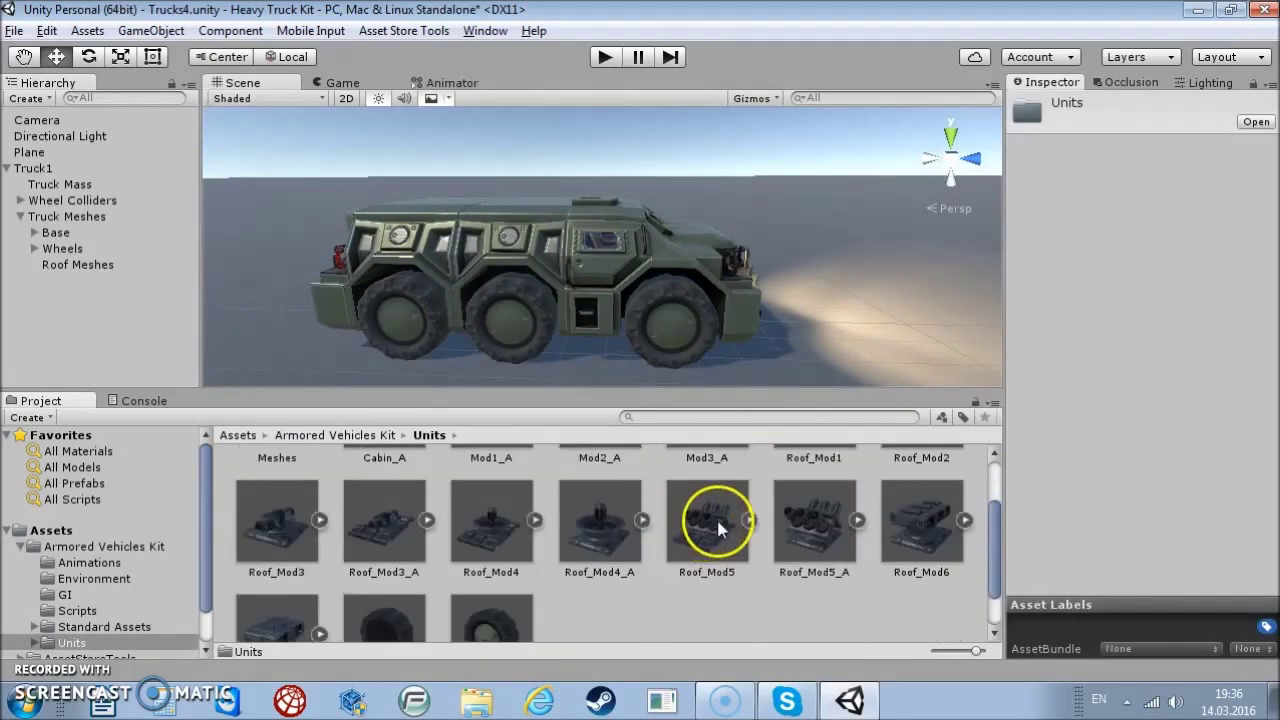
{"action": "scroll", "coordinate": [624, 528], "scroll_direction": "up", "scroll_amount": 2}
{"action": "scroll", "coordinate": [624, 528], "scroll_direction": "down", "scroll_amount": 2}
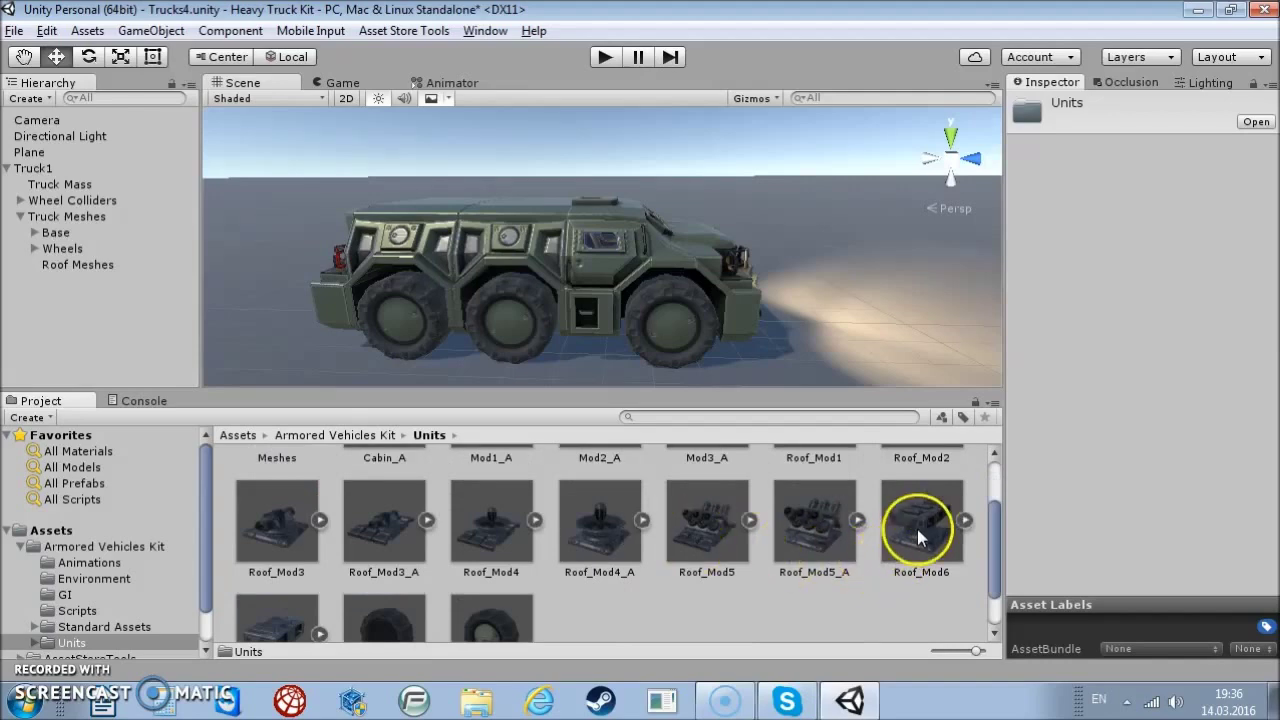
Place Roof_Mod6 under Roof Meshes so the turret sits mid-roof at 0, 0, 0
{"action": "left_click_drag", "start_coordinate": [917, 529], "coordinate": [95, 270]}
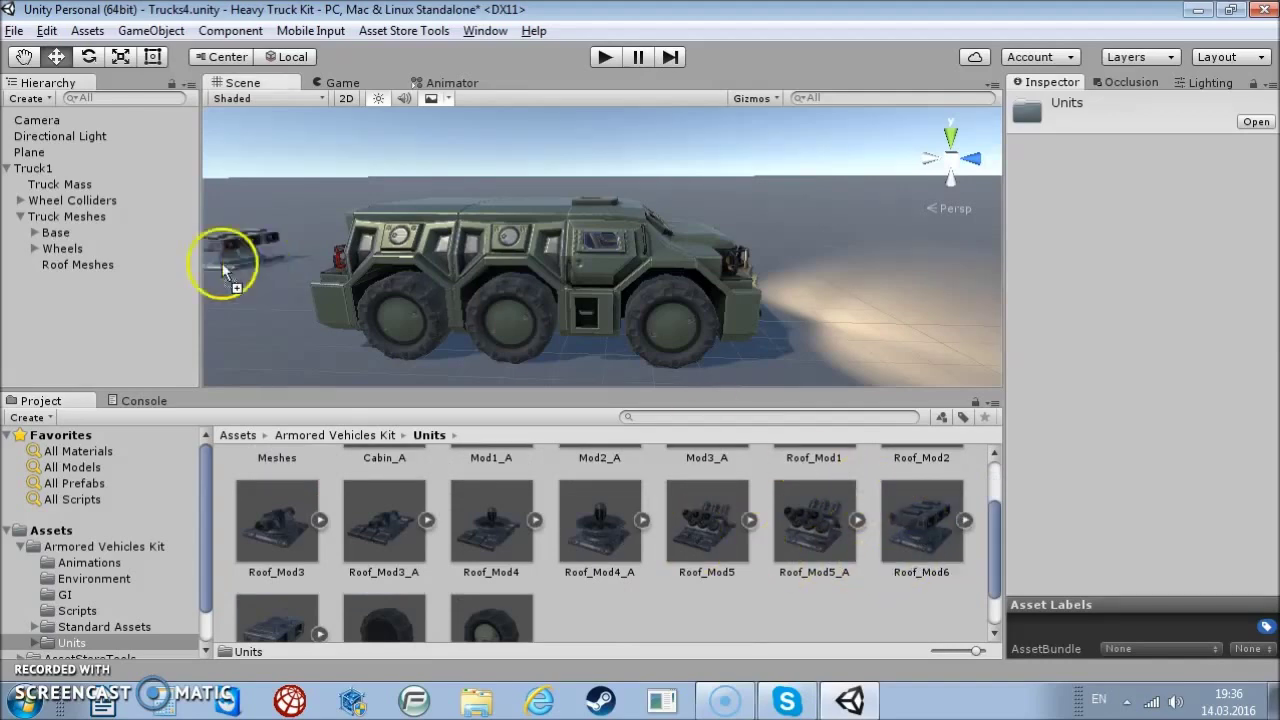
{"action": "left_click_drag", "start_coordinate": [70, 271], "coordinate": [72, 268]}
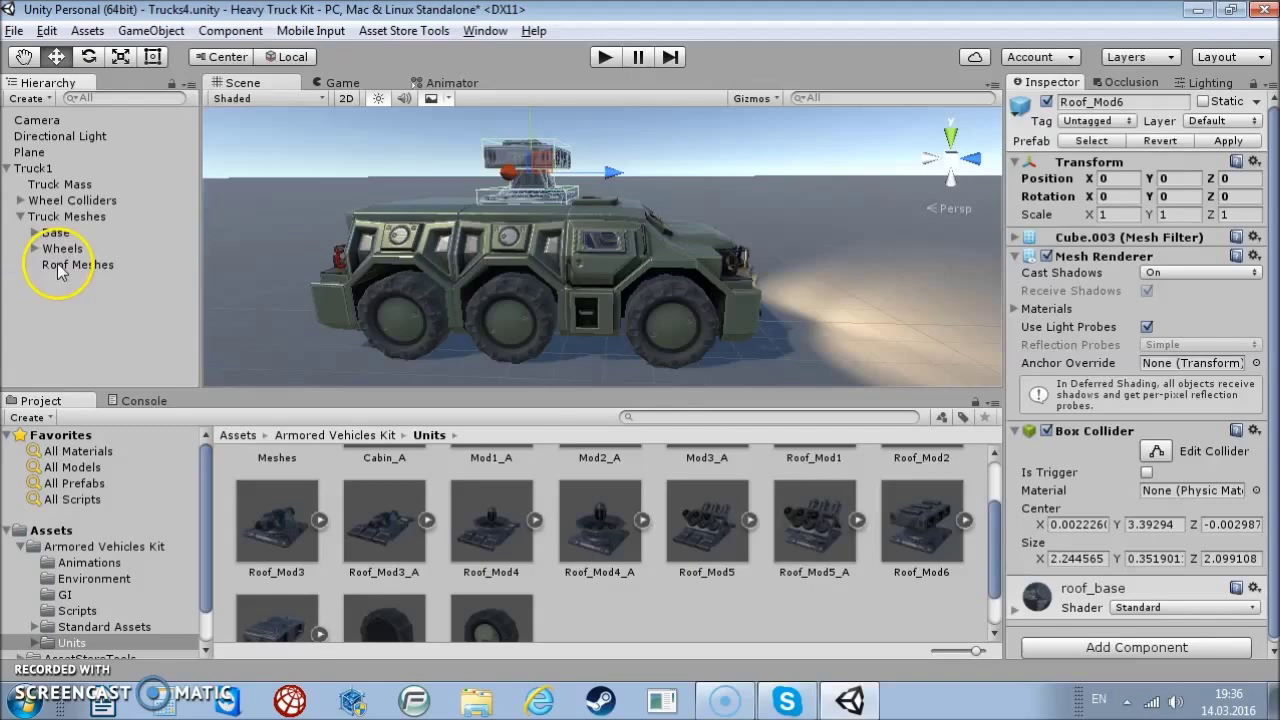
{"action": "scroll", "coordinate": [551, 201], "scroll_direction": "up", "scroll_amount": 5}
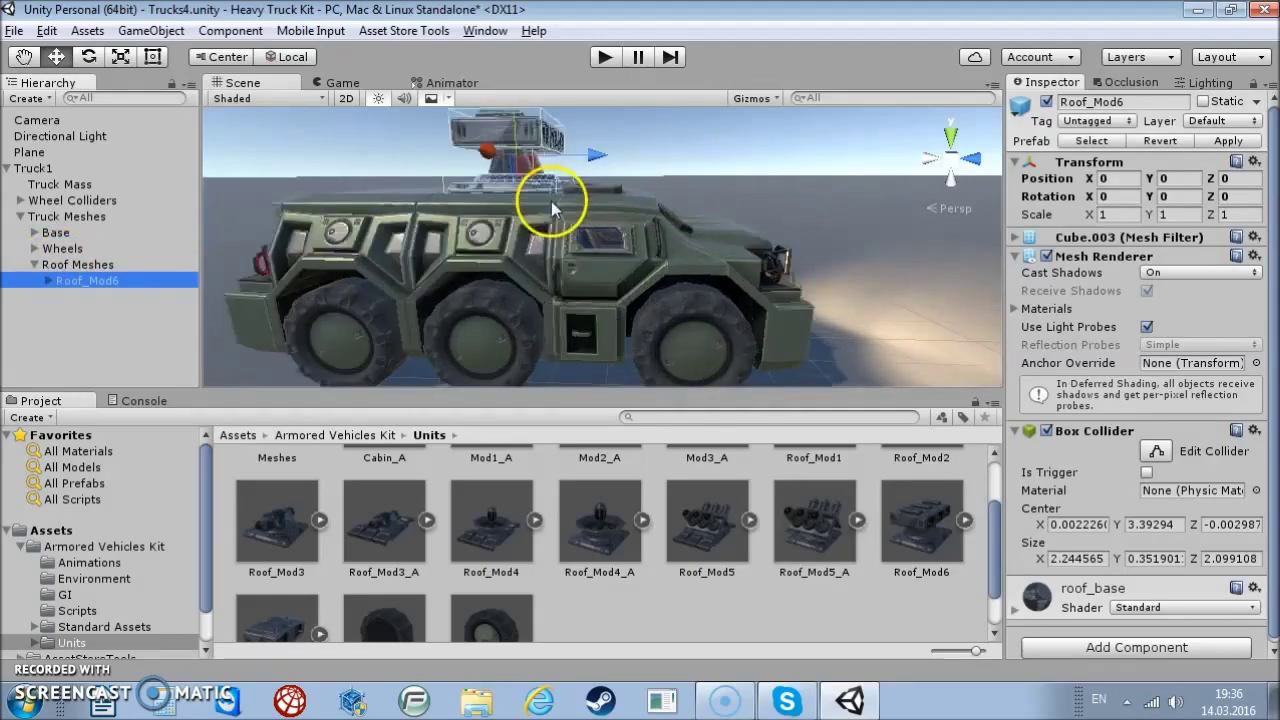
{"action": "mouse_move", "coordinate": [457, 206]}
{"action": "left_mouse_down", "text": "alt"}
{"action": "mouse_move", "coordinate": [792, 309]}
{"action": "mouse_move", "coordinate": [617, 268]}
{"action": "mouse_move", "coordinate": [553, 226]}
{"action": "mouse_move", "coordinate": [571, 206]}
{"action": "left_mouse_up", "text": "alt"}
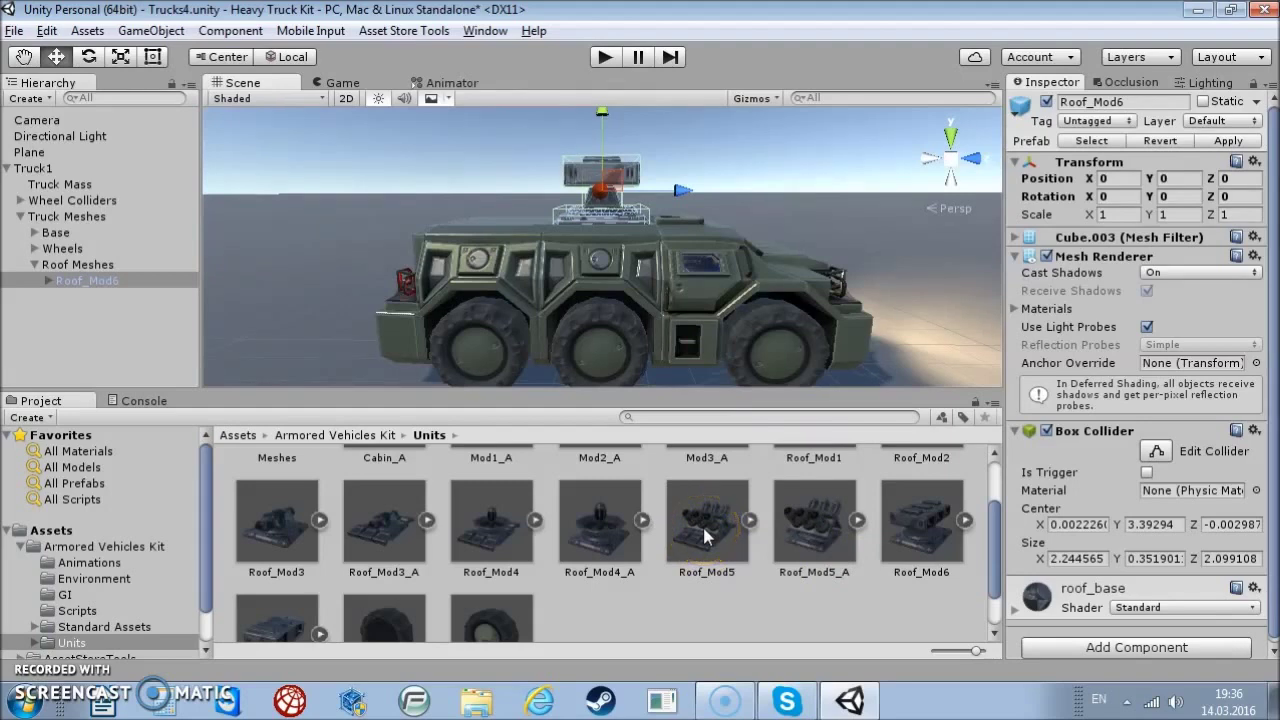
{"action": "left_click", "coordinate": [527, 246]}
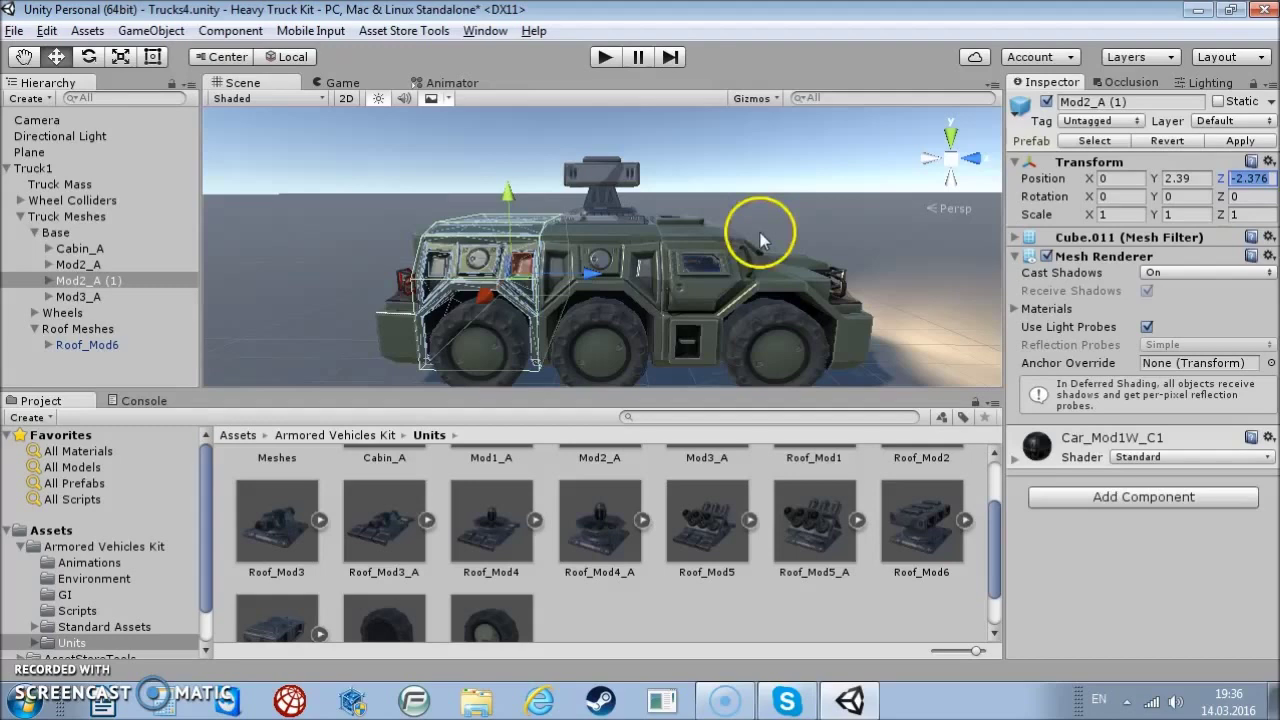
Add Roof_Mod5 under Roof Meshes and set its Position Z to -2.376
{"action": "left_click", "coordinate": [382, 226]}
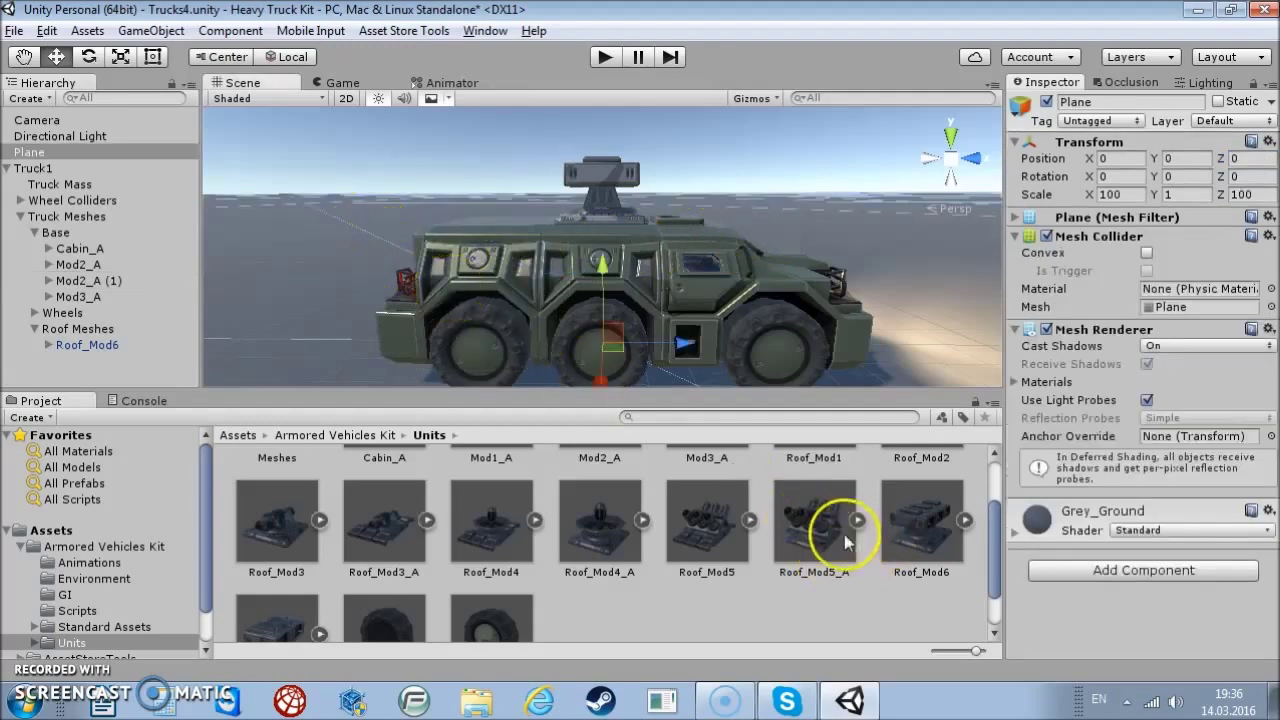
{"action": "mouse_move", "coordinate": [697, 538]}
{"action": "left_mouse_down"}
{"action": "mouse_move", "coordinate": [133, 362]}
{"action": "mouse_move", "coordinate": [105, 334]}
{"action": "left_mouse_up"}
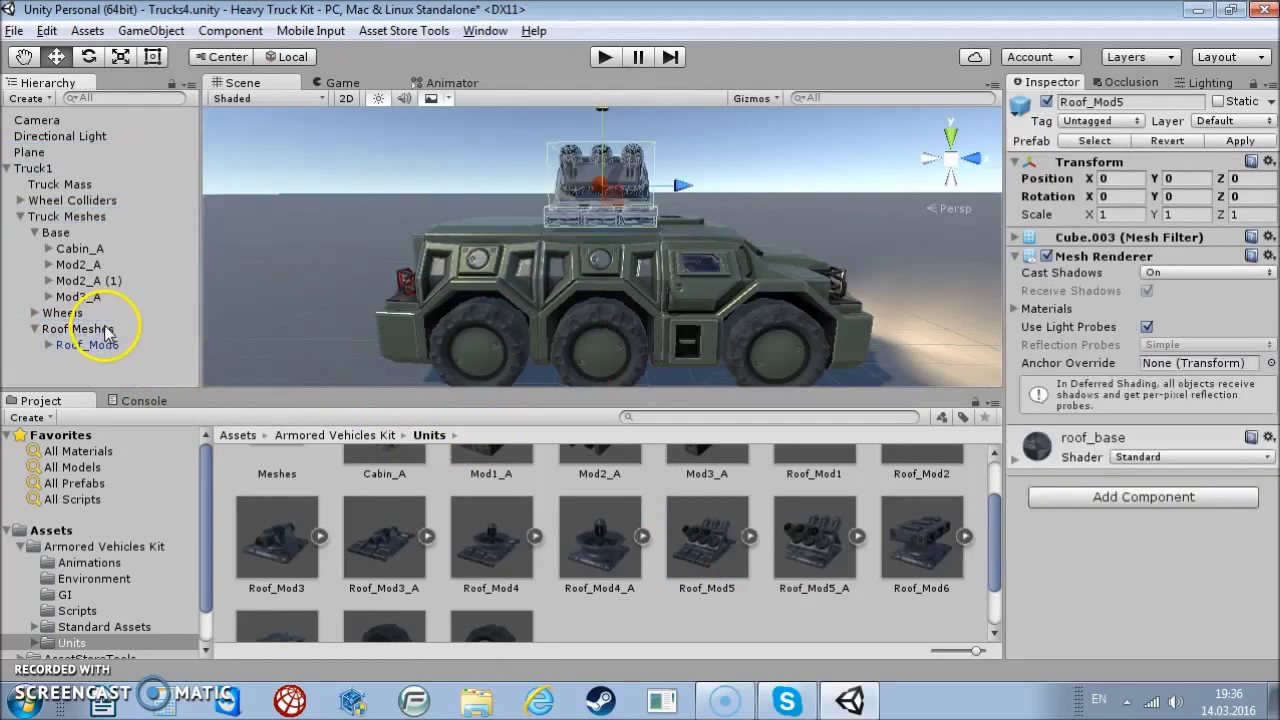
{"action": "left_click", "coordinate": [1257, 178]}
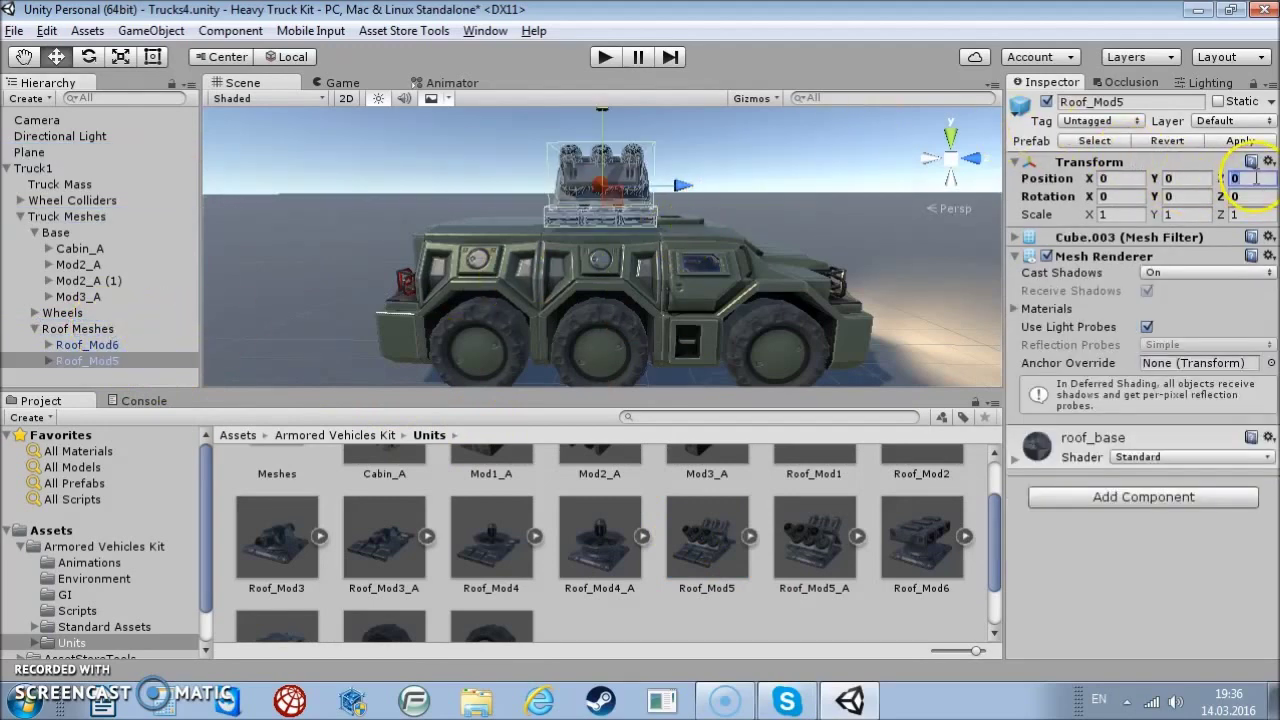
{"action": "type", "text": "-2.376"}
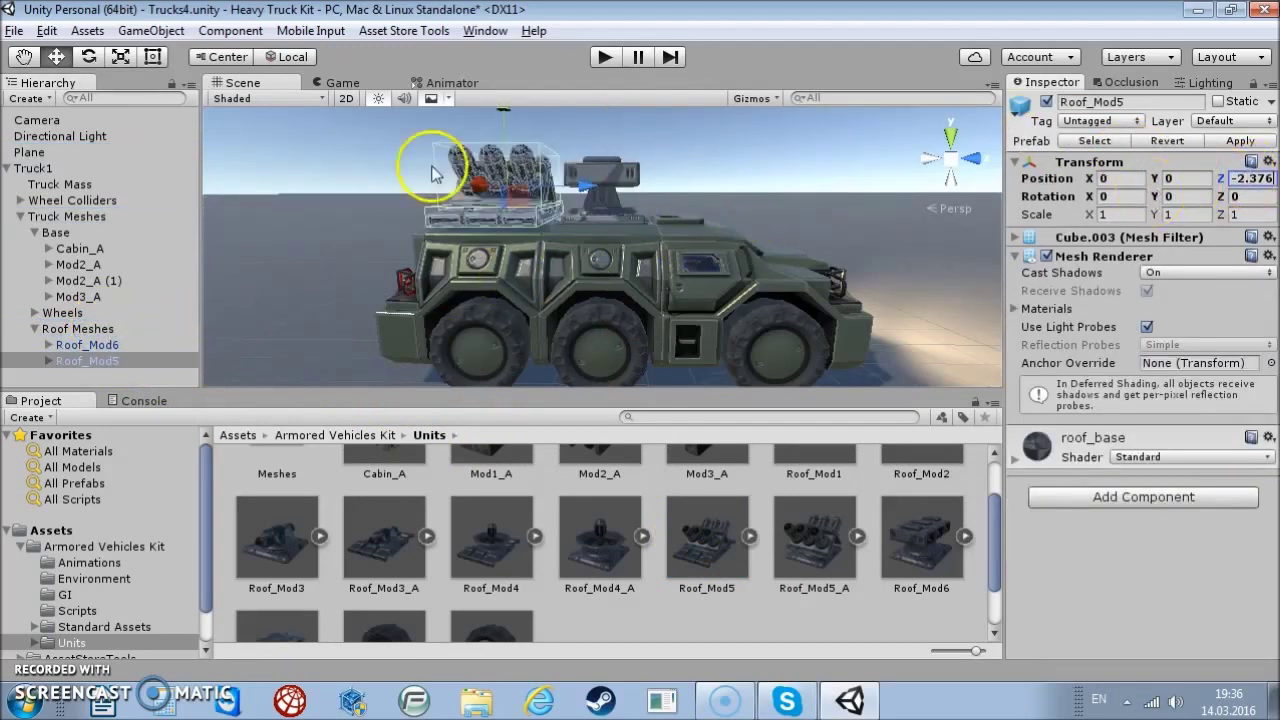
Collapse the Roof Meshes and Base groups and view the truck from the rear three-quarter angle
{"action": "left_click", "coordinate": [36, 331]}
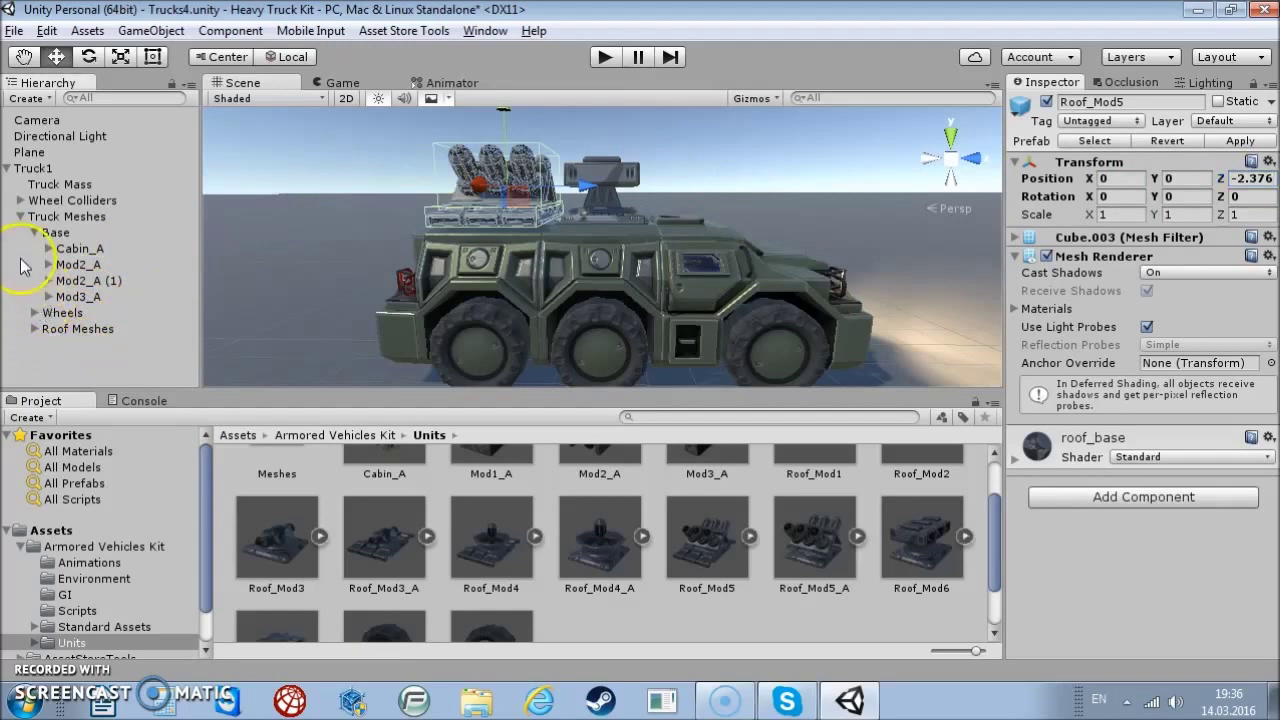
{"action": "left_click", "coordinate": [35, 233]}
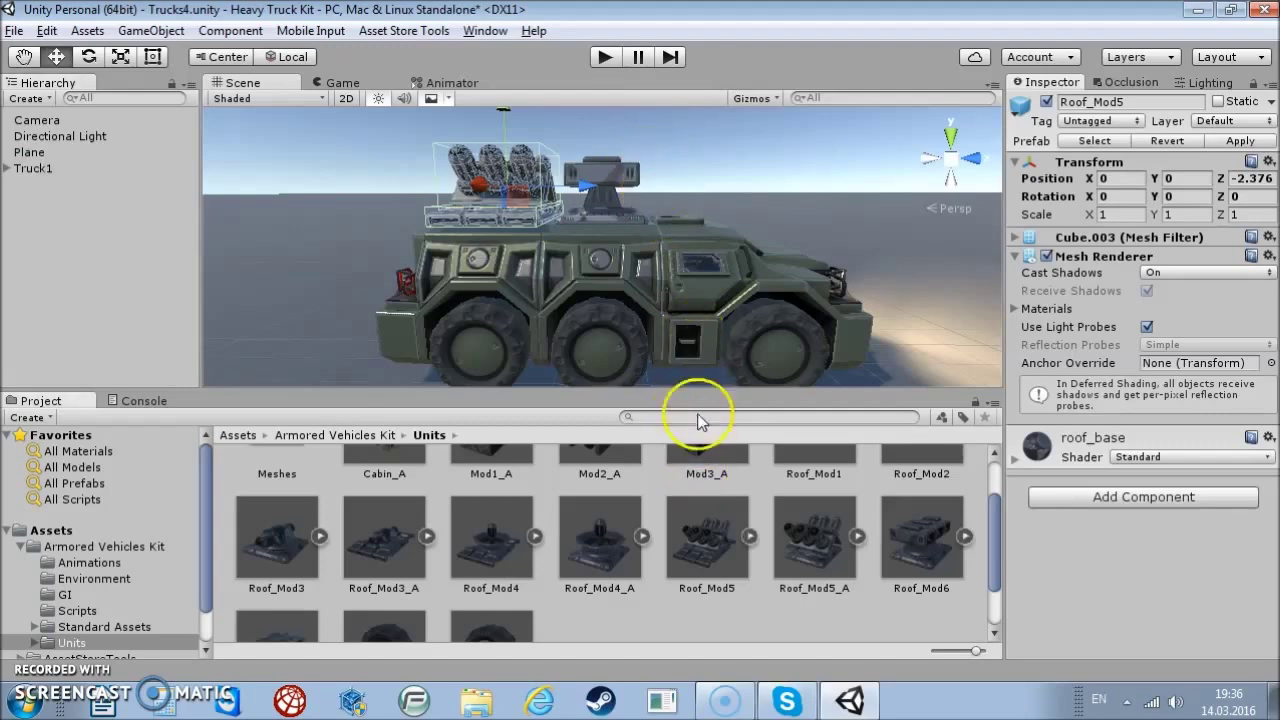
{"action": "mouse_move", "coordinate": [663, 286]}
{"action": "left_mouse_down", "text": "alt"}
{"action": "mouse_move", "coordinate": [953, 319]}
{"action": "mouse_move", "coordinate": [671, 297]}
{"action": "left_mouse_up", "text": "alt"}
{"action": "left_click", "coordinate": [605, 57]}
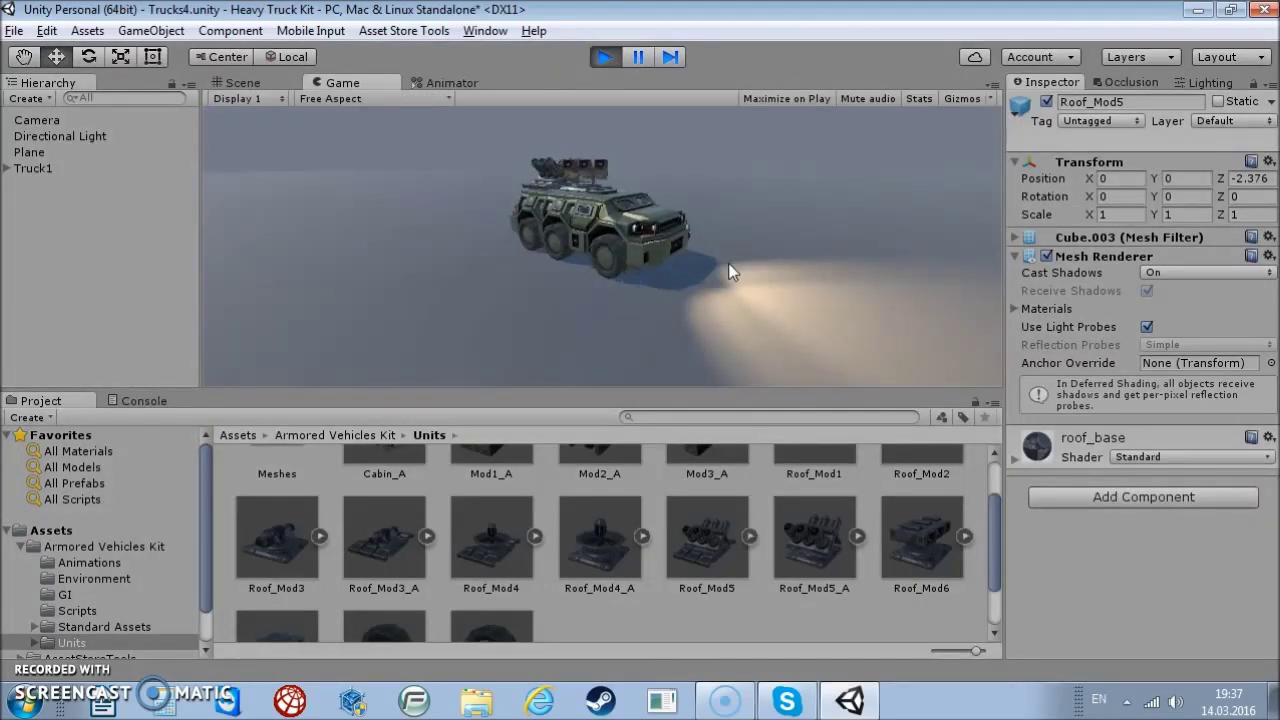
Drive the truck forward and left toward the camera, then look around the roof launcher
{"action": "key", "text": "Up"}
{"action": "key", "text": "Left"}
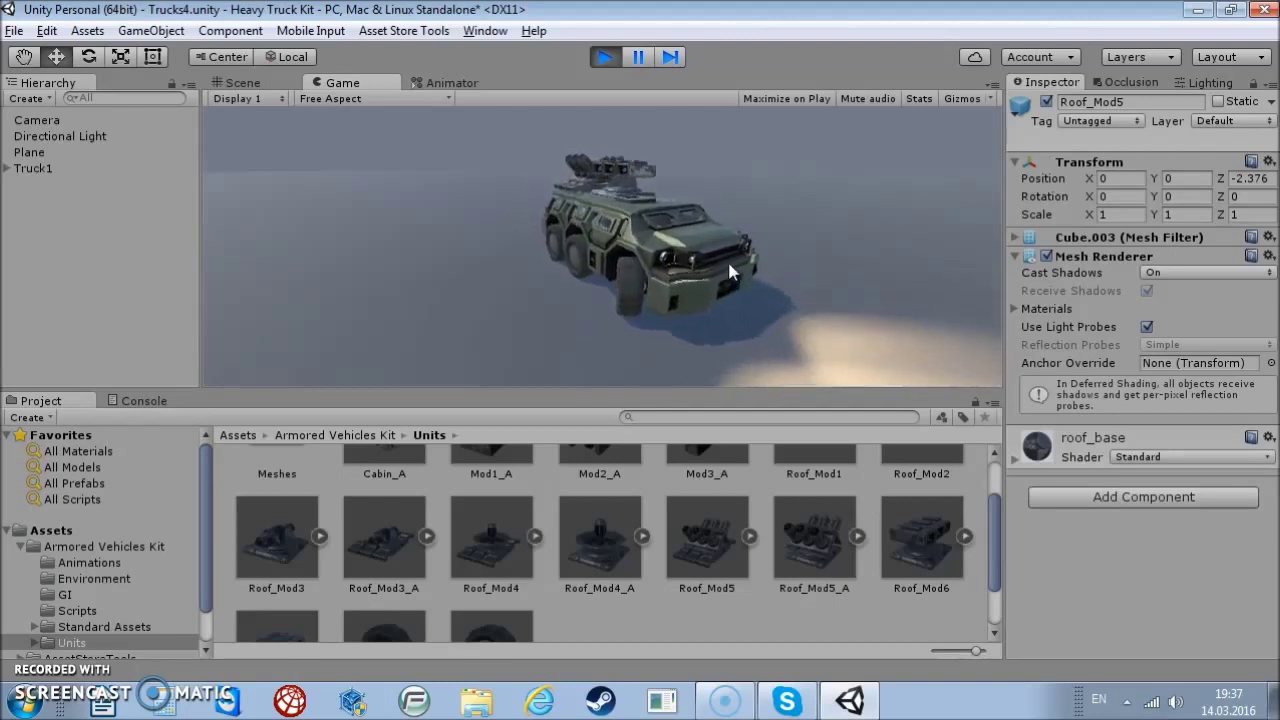
{"action": "key", "text": "Up"}
{"action": "key", "text": "Up"}
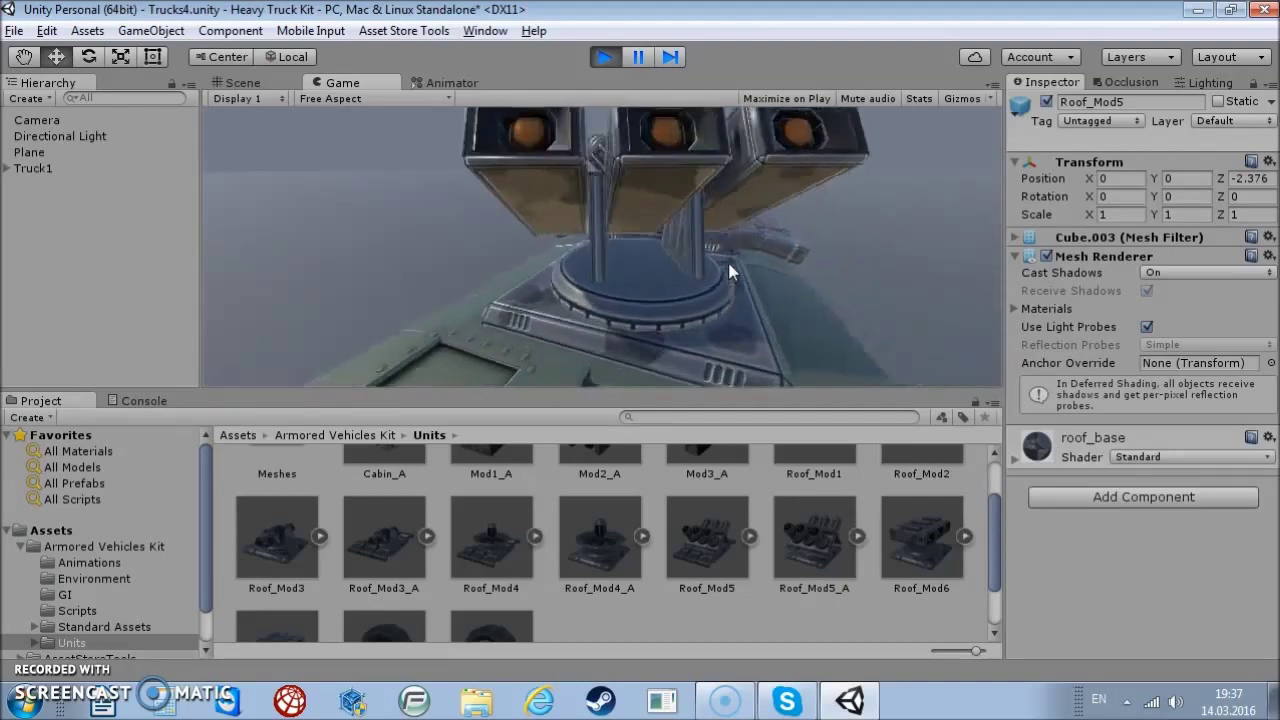
{"action": "key", "text": "Up"}
{"action": "left_click", "coordinate": [668, 271]}
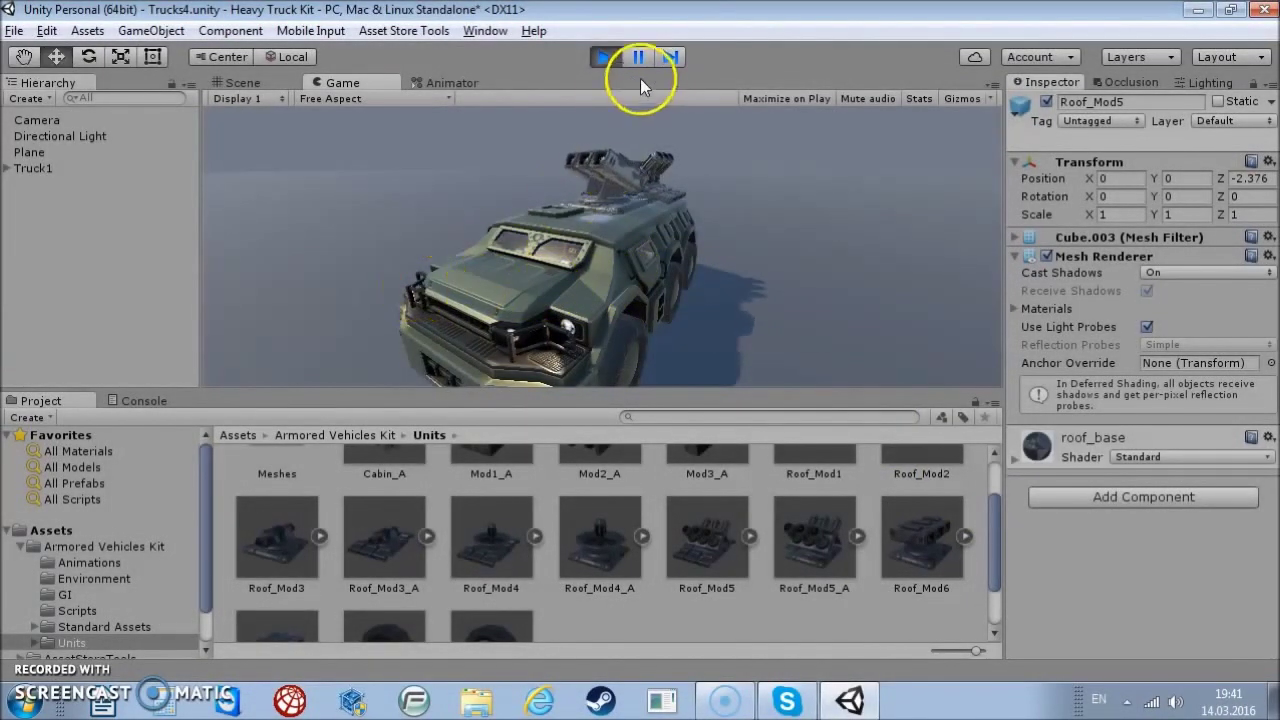
Stop Play mode, orbit the Scene back to a side view, and open the Units Meshes folder
{"action": "left_click", "coordinate": [604, 57]}
{"action": "mouse_move", "coordinate": [469, 243]}
{"action": "left_mouse_down", "text": "alt"}
{"action": "mouse_move", "coordinate": [673, 306]}
{"action": "mouse_move", "coordinate": [634, 244]}
{"action": "left_mouse_up", "text": "alt"}
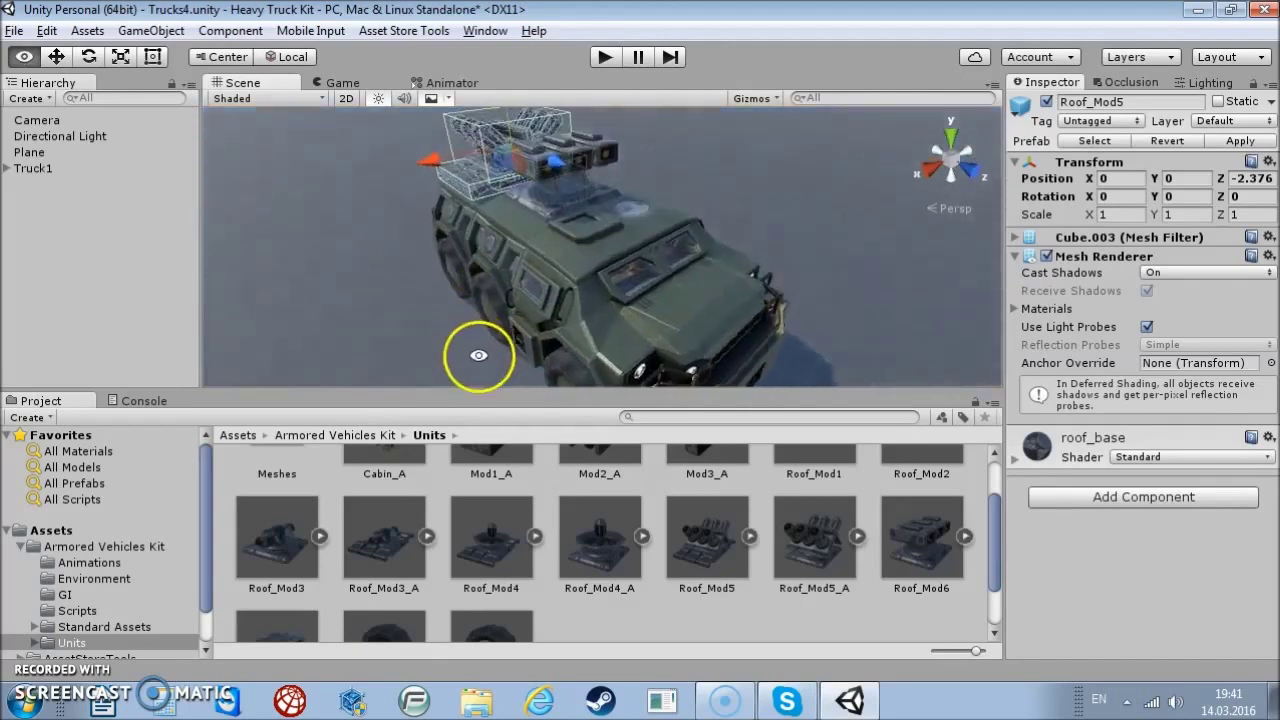
{"action": "left_click_drag", "start_coordinate": [634, 244], "coordinate": [737, 291], "text": "alt"}
{"action": "scroll", "coordinate": [669, 550], "scroll_direction": "up", "scroll_amount": 2}
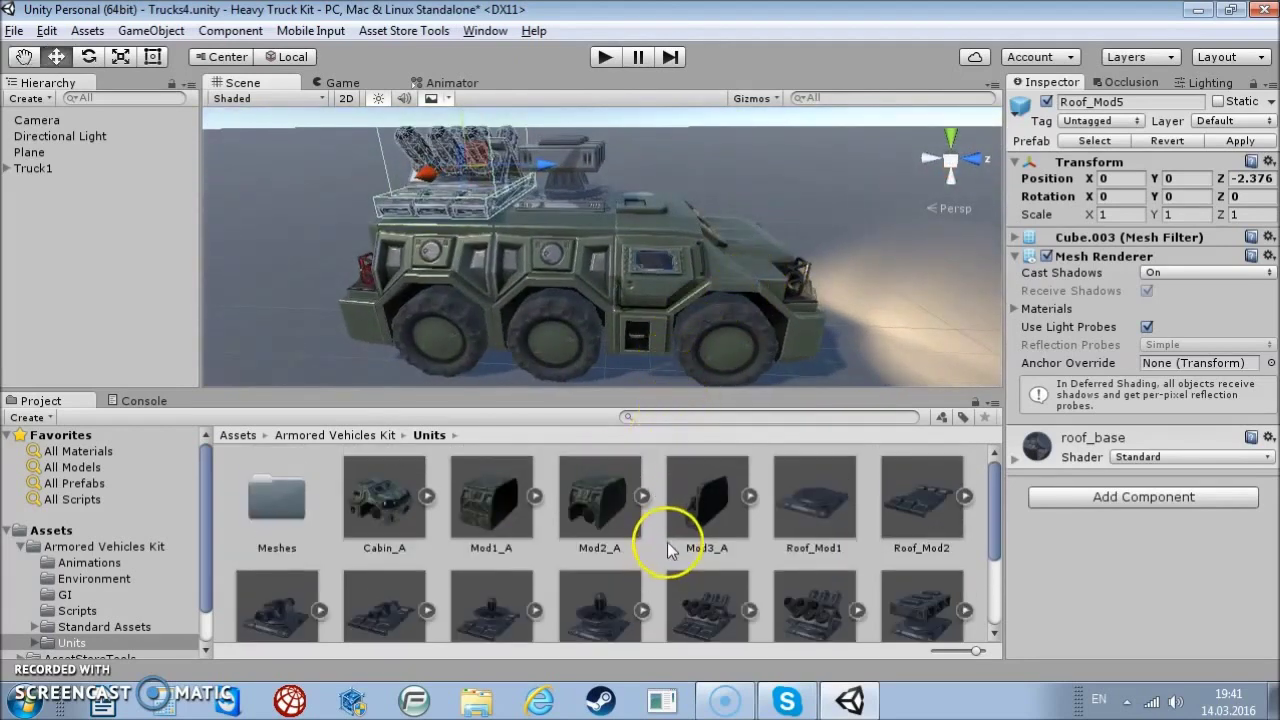
{"action": "double_click", "coordinate": [277, 515]}
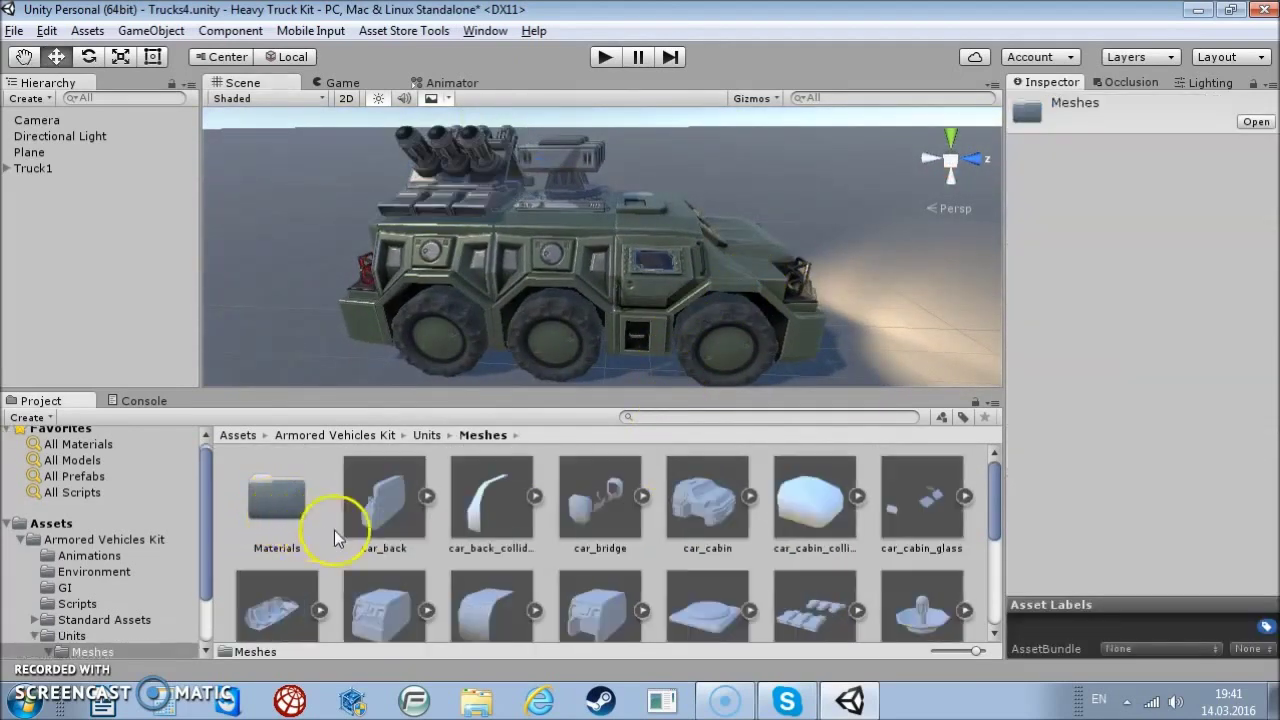
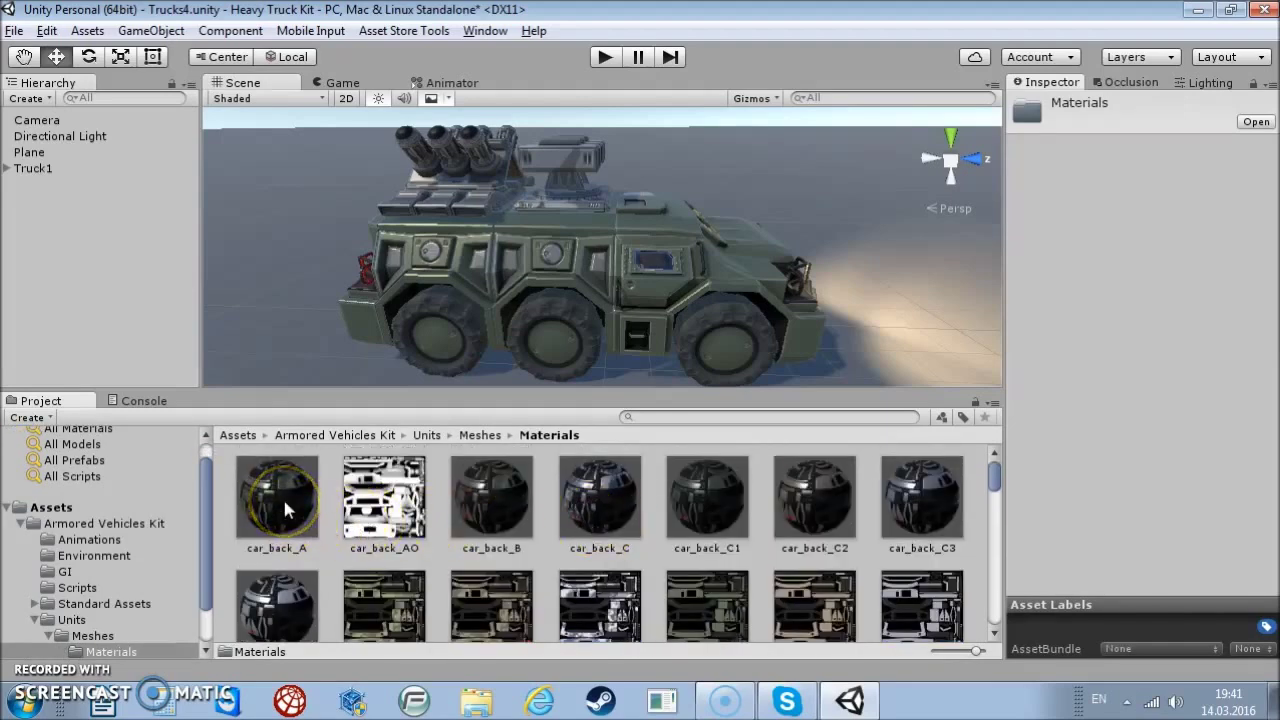
Preview the car_back_C material and compare it with car_back_C2, settling on car_back_C
{"action": "left_click", "coordinate": [577, 507]}
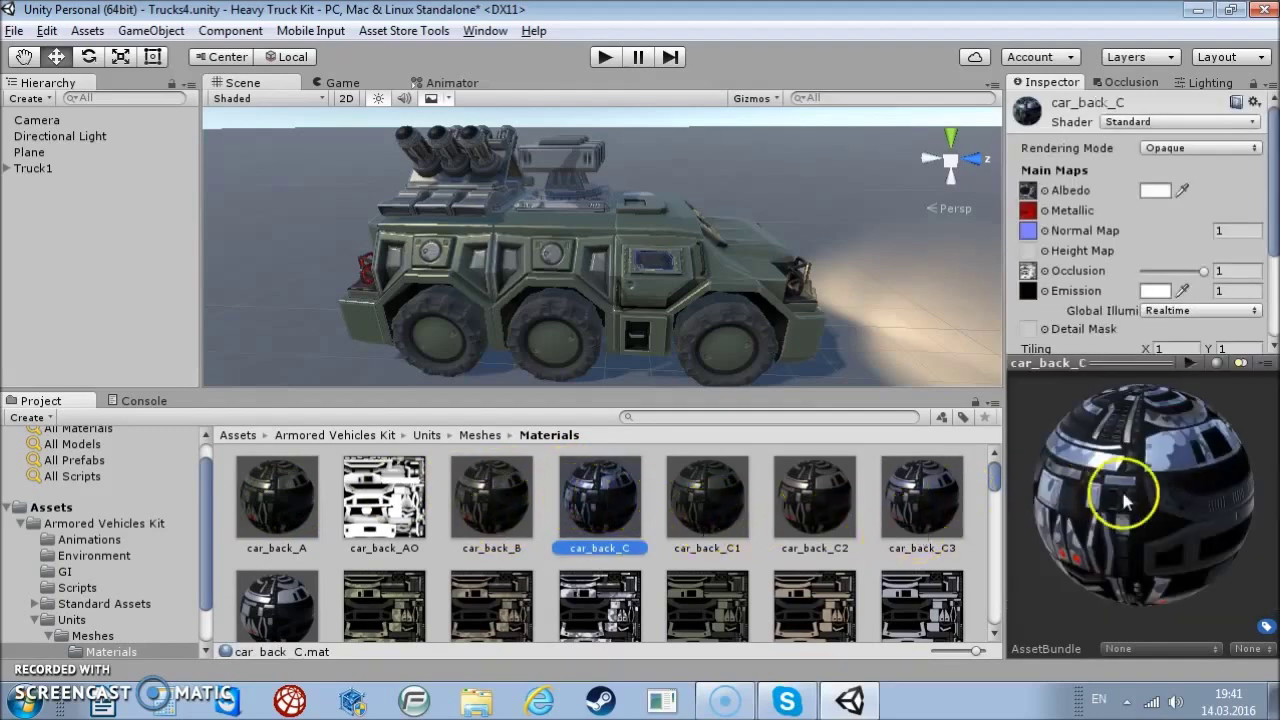
{"action": "left_click_drag", "start_coordinate": [1124, 503], "coordinate": [1080, 480]}
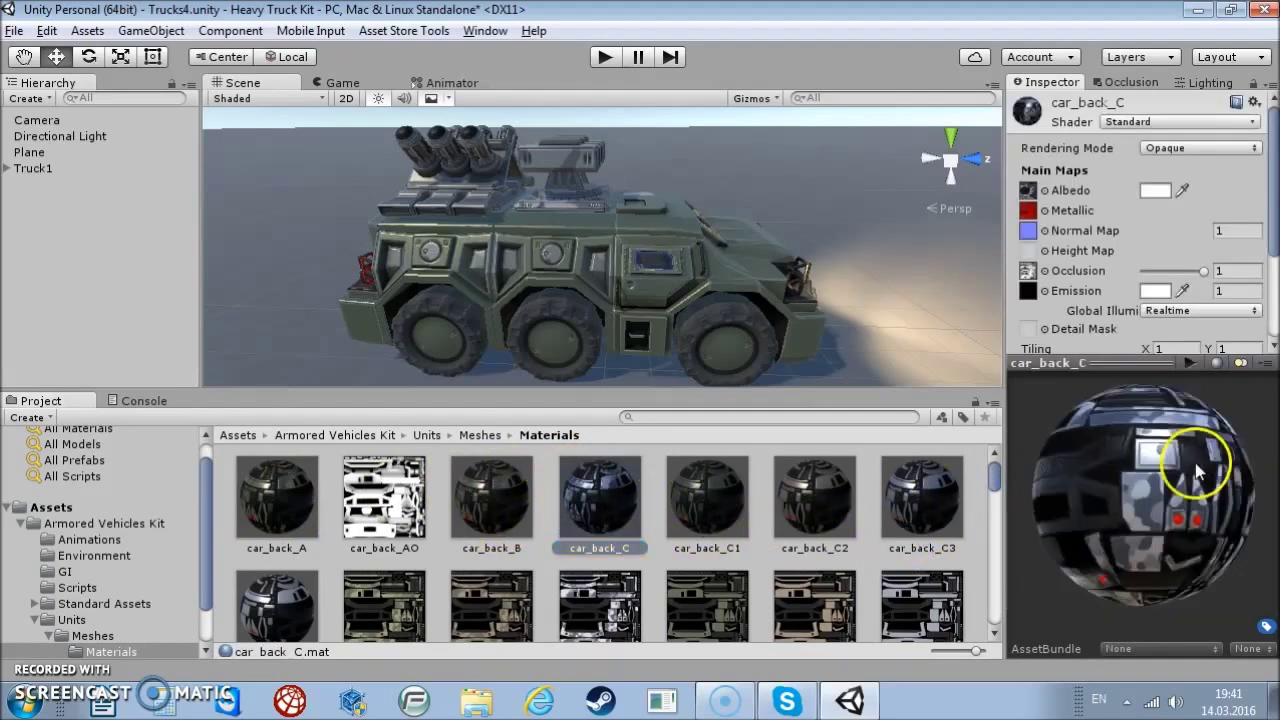
{"action": "left_click", "coordinate": [797, 523]}
{"action": "mouse_move", "coordinate": [1114, 509]}
{"action": "left_mouse_down"}
{"action": "mouse_move", "coordinate": [1160, 528]}
{"action": "mouse_move", "coordinate": [1229, 500]}
{"action": "left_mouse_up"}
{"action": "left_click", "coordinate": [591, 510]}
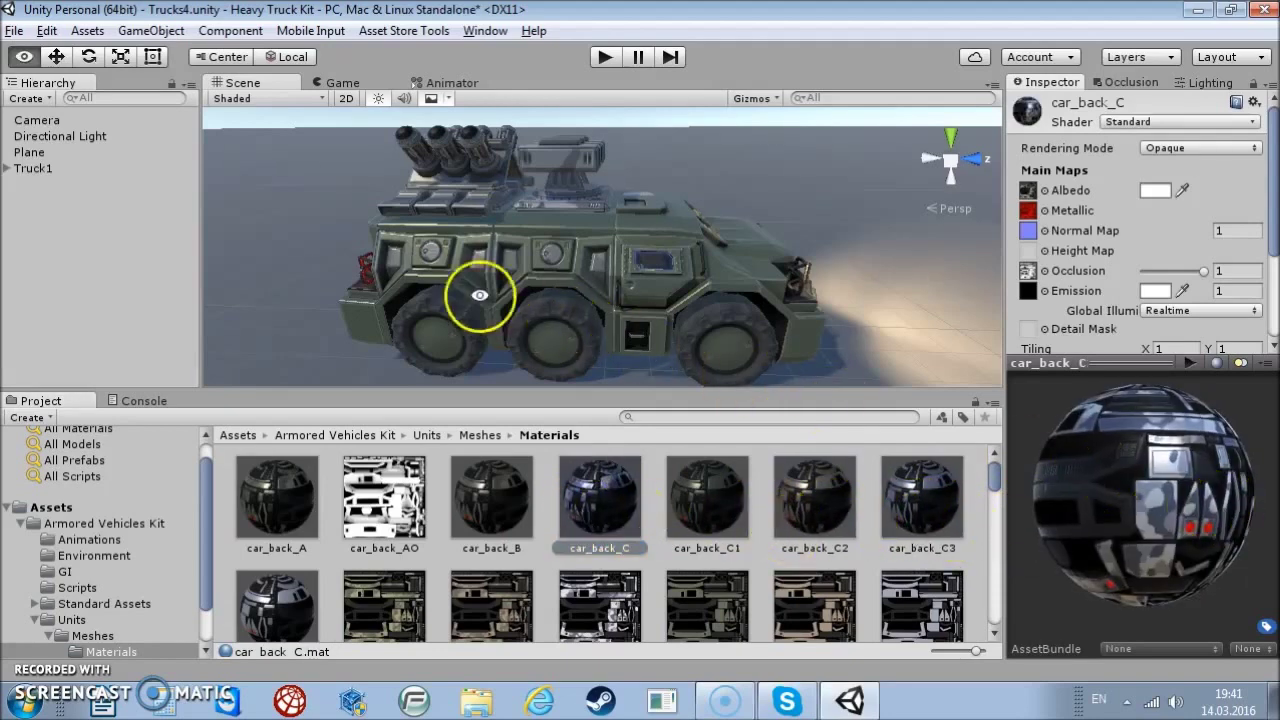
Apply car_back_C to the truck's rear body section
{"action": "left_click_drag", "start_coordinate": [561, 326], "coordinate": [466, 354], "text": "alt"}
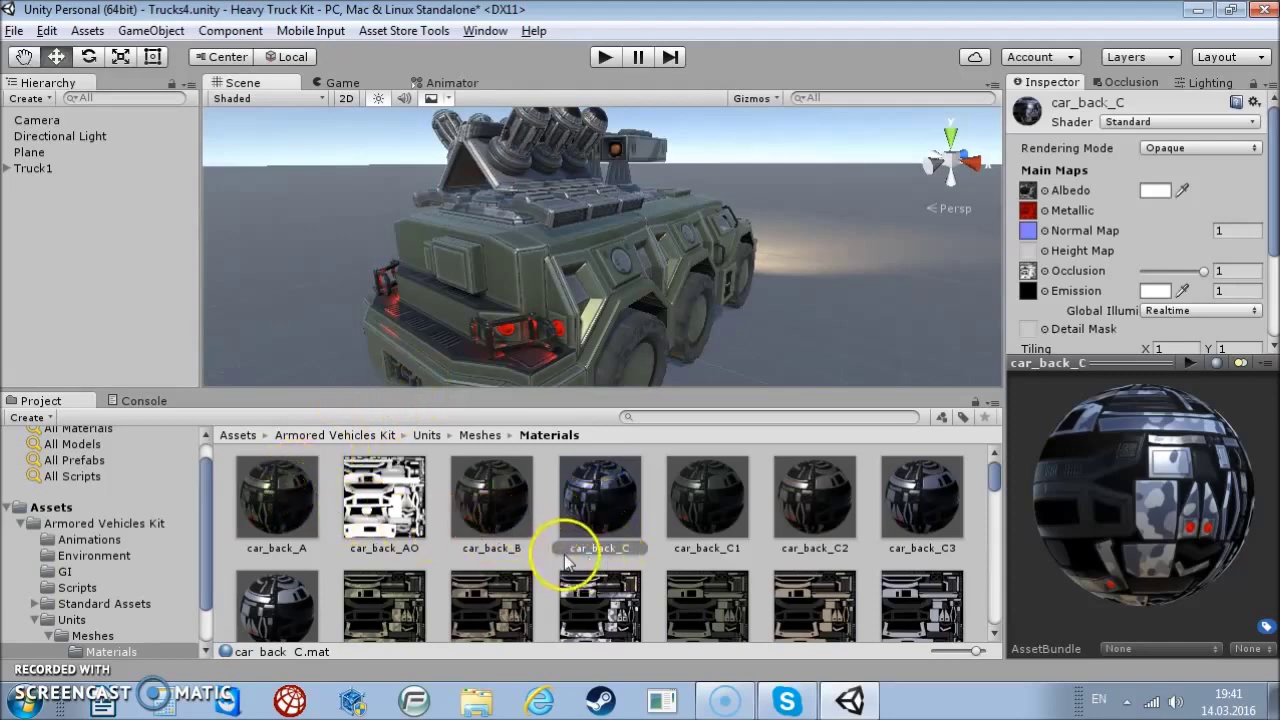
{"action": "mouse_move", "coordinate": [607, 511]}
{"action": "left_mouse_down"}
{"action": "mouse_move", "coordinate": [510, 280]}
{"action": "mouse_move", "coordinate": [597, 300]}
{"action": "left_mouse_up"}
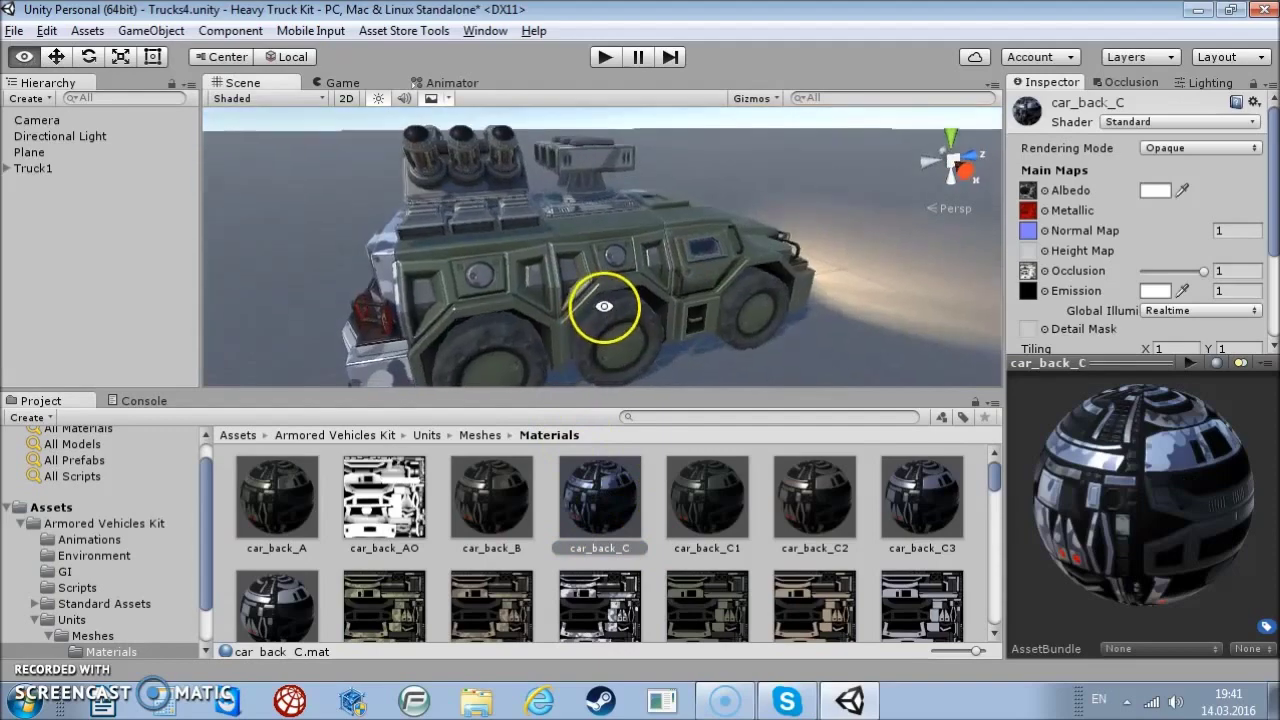
{"action": "scroll", "coordinate": [659, 532], "scroll_direction": "down", "scroll_amount": 3}
Apply the car_cabin_C camouflage material to the truck's front cabin
{"action": "scroll", "coordinate": [662, 524], "scroll_direction": "down", "scroll_amount": 2}
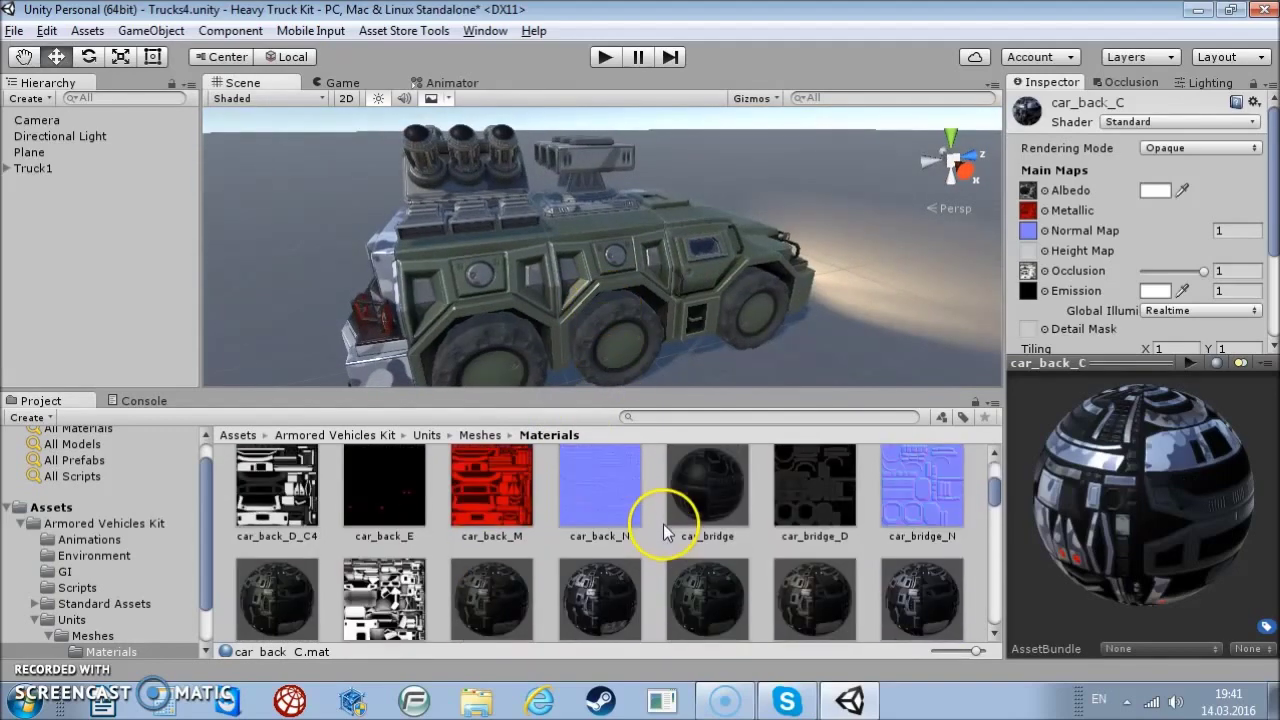
{"action": "scroll", "coordinate": [663, 523], "scroll_direction": "up", "scroll_amount": 1}
{"action": "scroll", "coordinate": [663, 523], "scroll_direction": "down", "scroll_amount": 1}
{"action": "left_click_drag", "start_coordinate": [614, 530], "coordinate": [596, 562]}
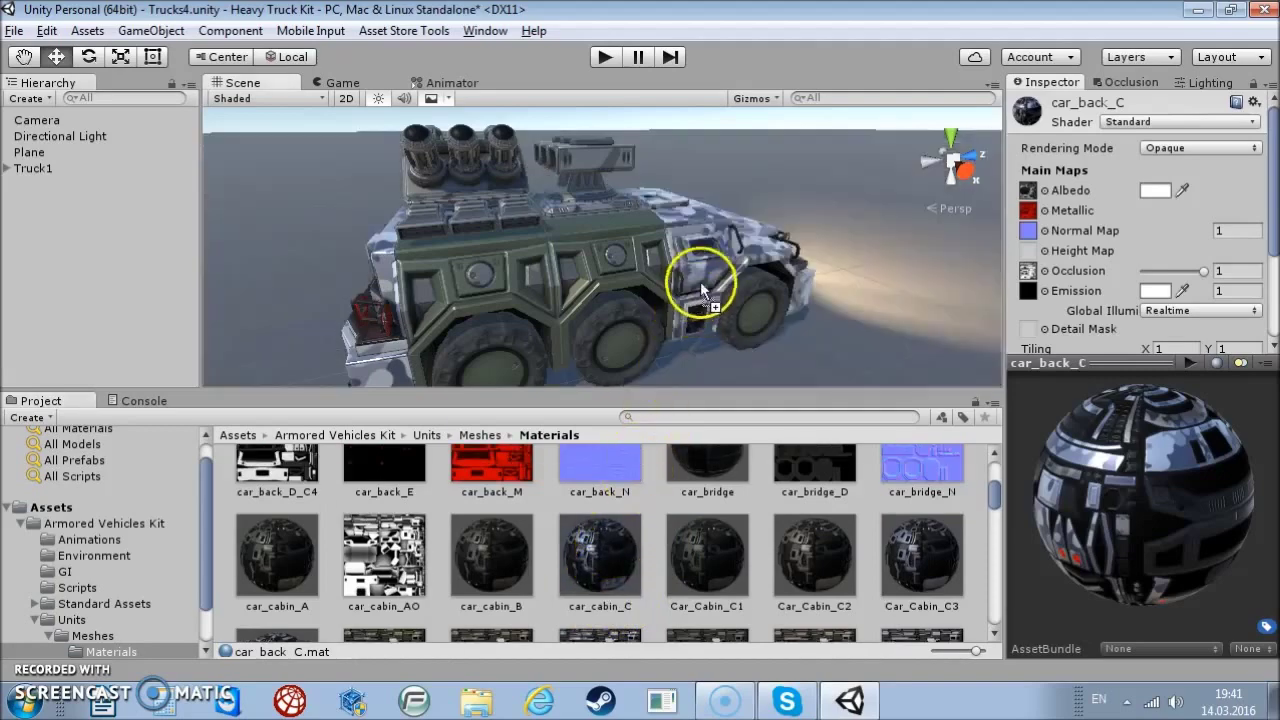
{"action": "left_click_drag", "start_coordinate": [604, 556], "coordinate": [704, 271]}
{"action": "mouse_move", "coordinate": [797, 313]}
{"action": "left_mouse_down", "text": "alt"}
{"action": "mouse_move", "coordinate": [456, 298]}
{"action": "mouse_move", "coordinate": [646, 271]}
{"action": "left_mouse_up", "text": "alt"}
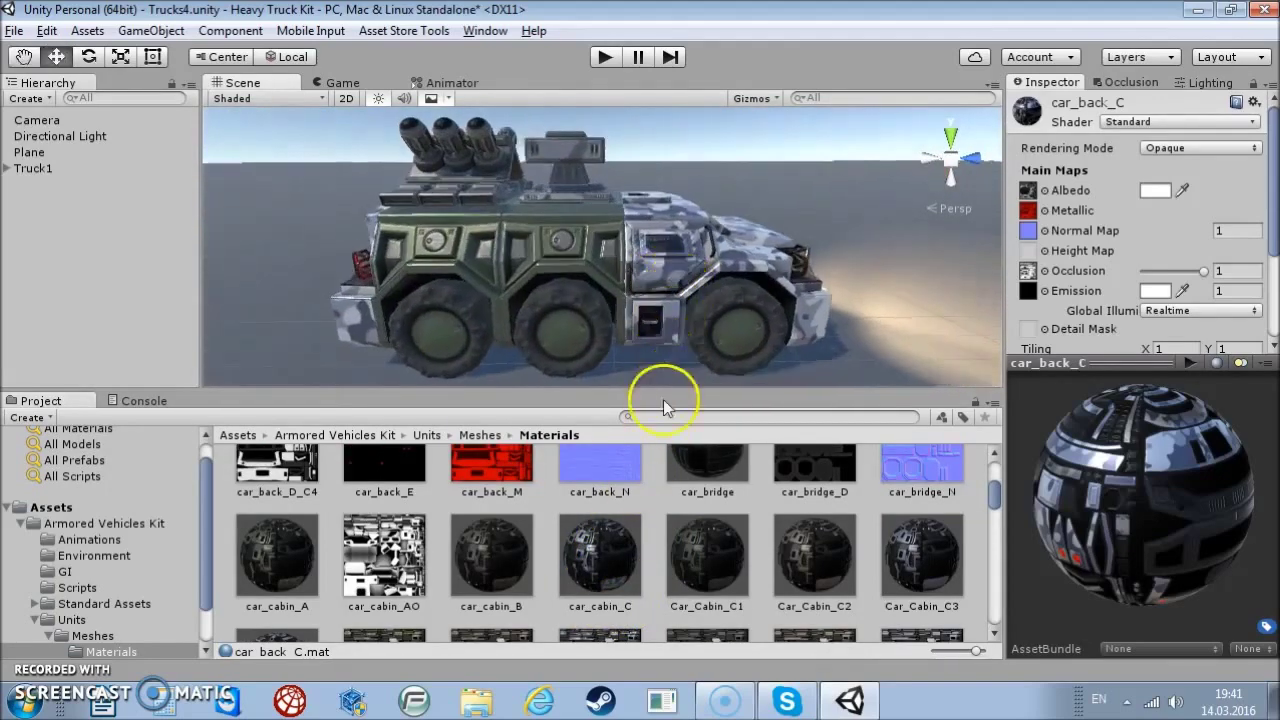
Apply Car_Mod1W_C camouflage to the truck's middle body section
{"action": "scroll", "coordinate": [628, 524], "scroll_direction": "down", "scroll_amount": 3}
{"action": "scroll", "coordinate": [630, 523], "scroll_direction": "down", "scroll_amount": 3}
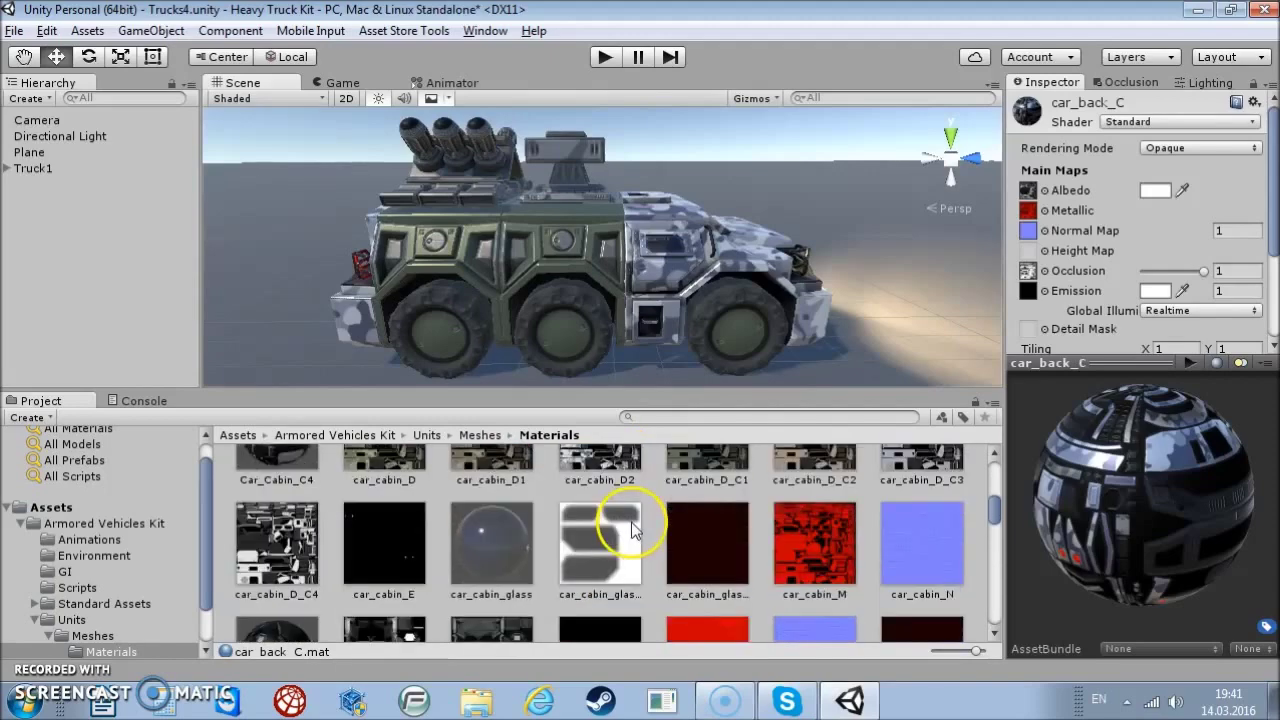
{"action": "scroll", "coordinate": [632, 522], "scroll_direction": "down", "scroll_amount": 2}
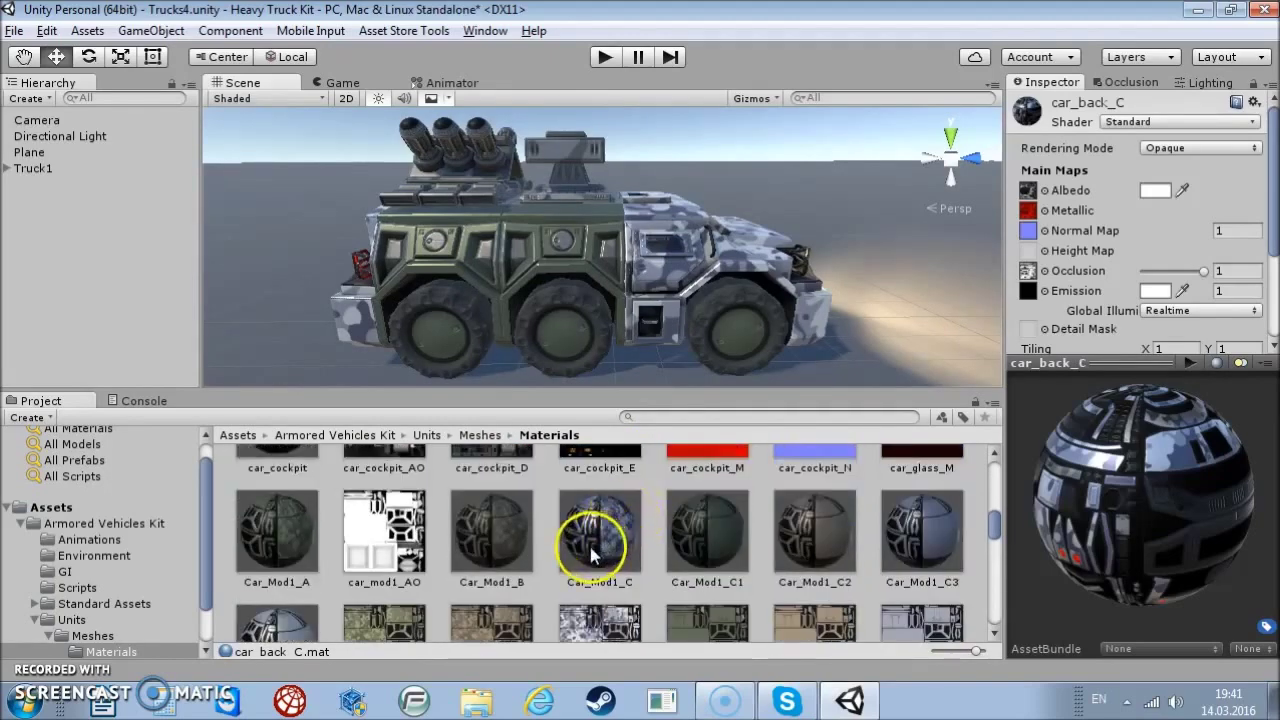
{"action": "scroll", "coordinate": [593, 535], "scroll_direction": "down", "scroll_amount": 2}
{"action": "scroll", "coordinate": [593, 527], "scroll_direction": "down", "scroll_amount": 2}
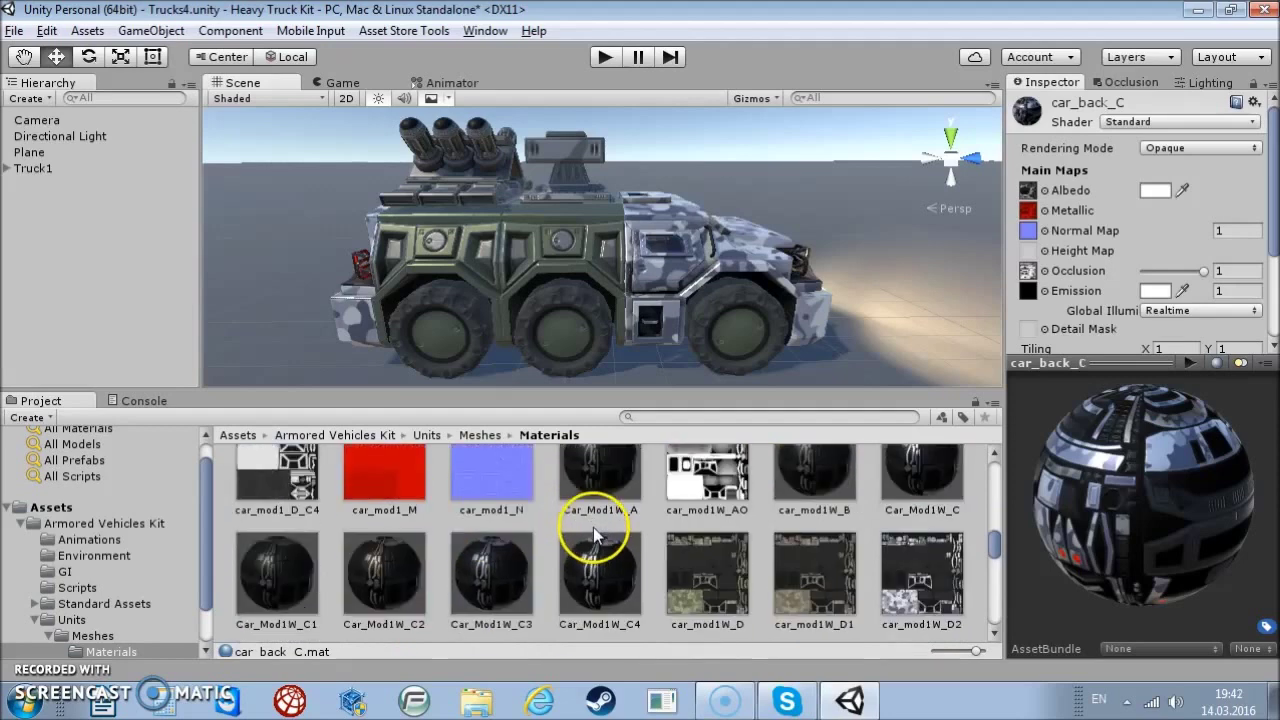
{"action": "scroll", "coordinate": [596, 523], "scroll_direction": "down", "scroll_amount": 2}
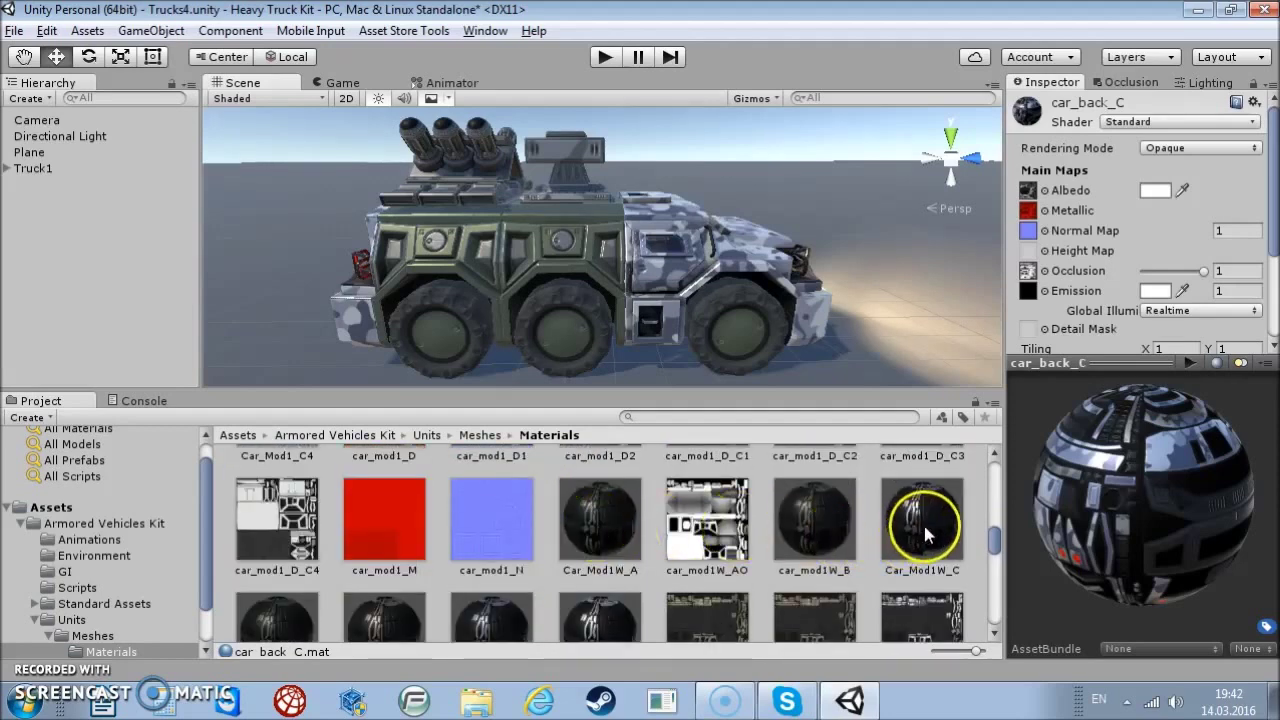
{"action": "left_click_drag", "start_coordinate": [858, 483], "coordinate": [575, 245]}
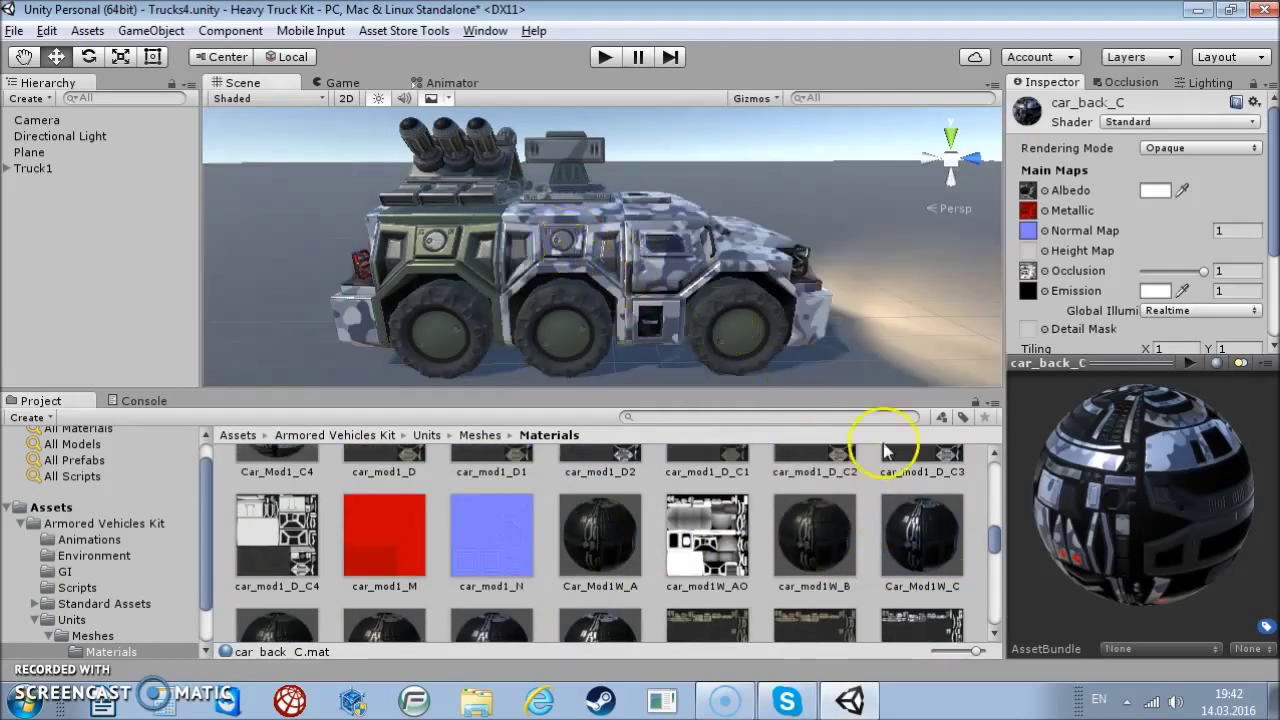
{"action": "mouse_move", "coordinate": [931, 545]}
{"action": "left_mouse_down"}
{"action": "mouse_move", "coordinate": [458, 243]}
{"action": "mouse_move", "coordinate": [696, 269]}
{"action": "mouse_move", "coordinate": [652, 279]}
{"action": "left_mouse_up"}
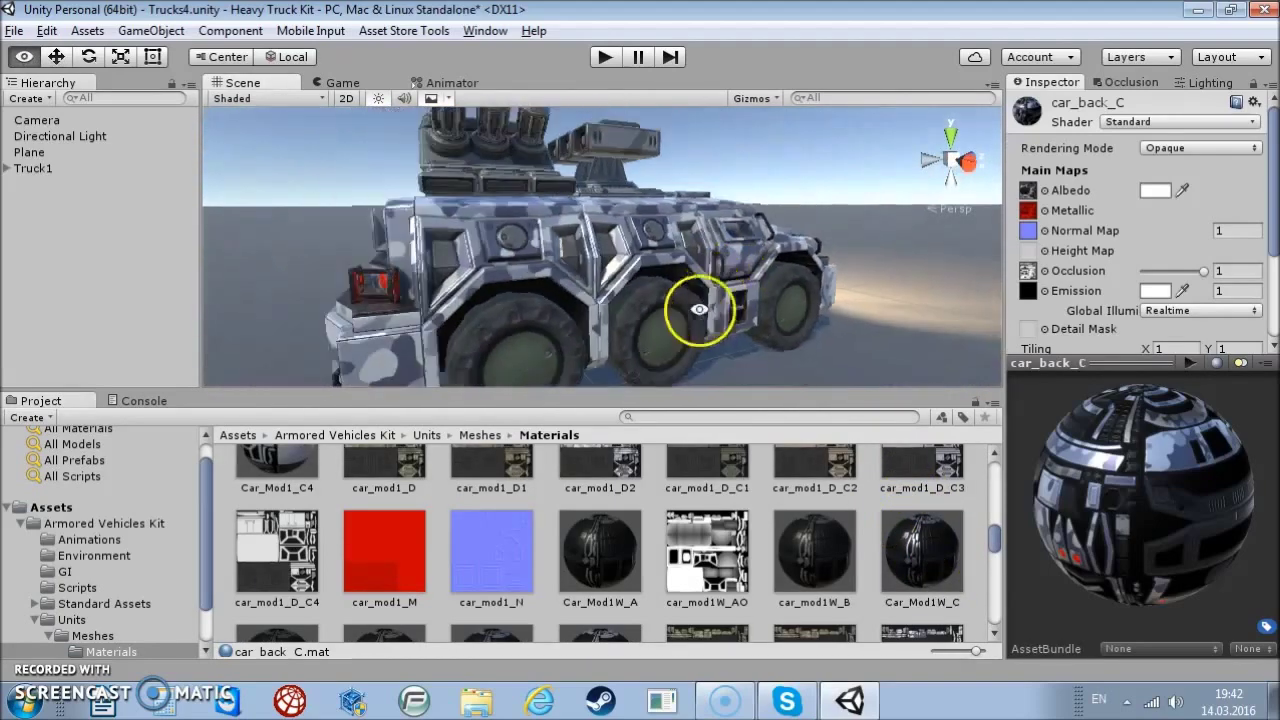
{"action": "scroll", "coordinate": [737, 530], "scroll_direction": "down", "scroll_amount": 5}
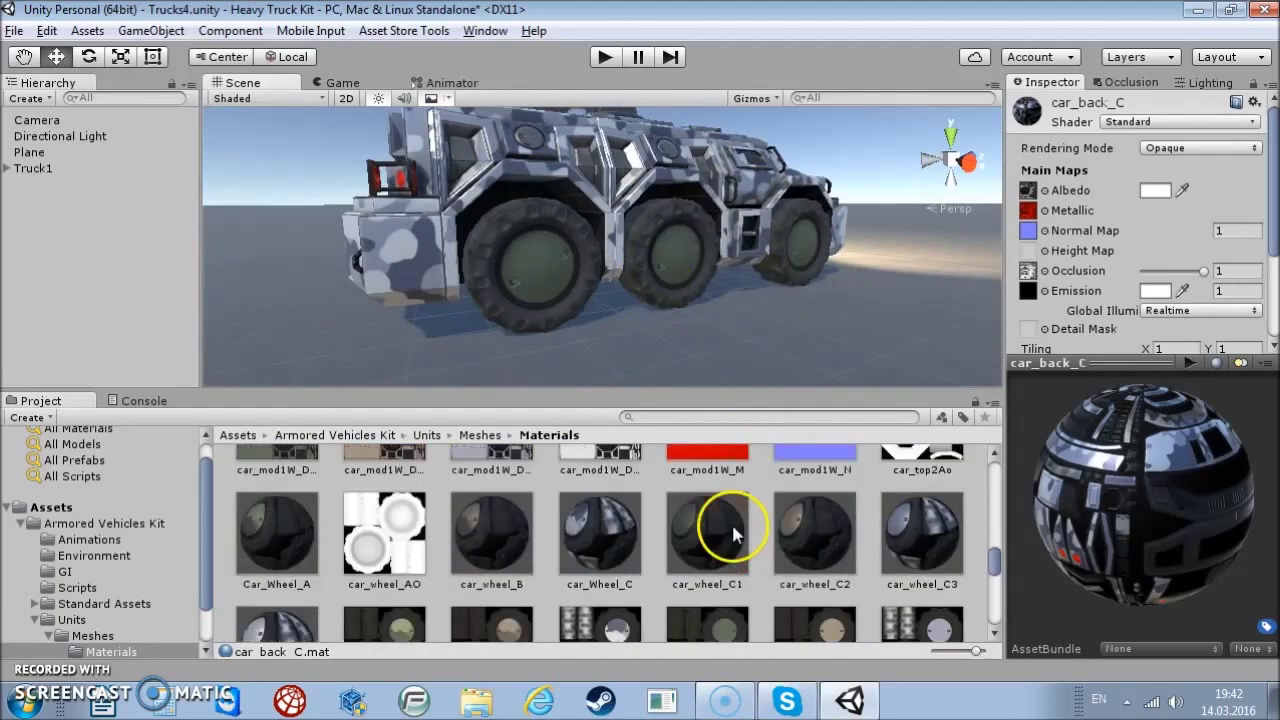
Preview Car_Wheel_C and apply it to the first two wheels
{"action": "left_click", "coordinate": [608, 527]}
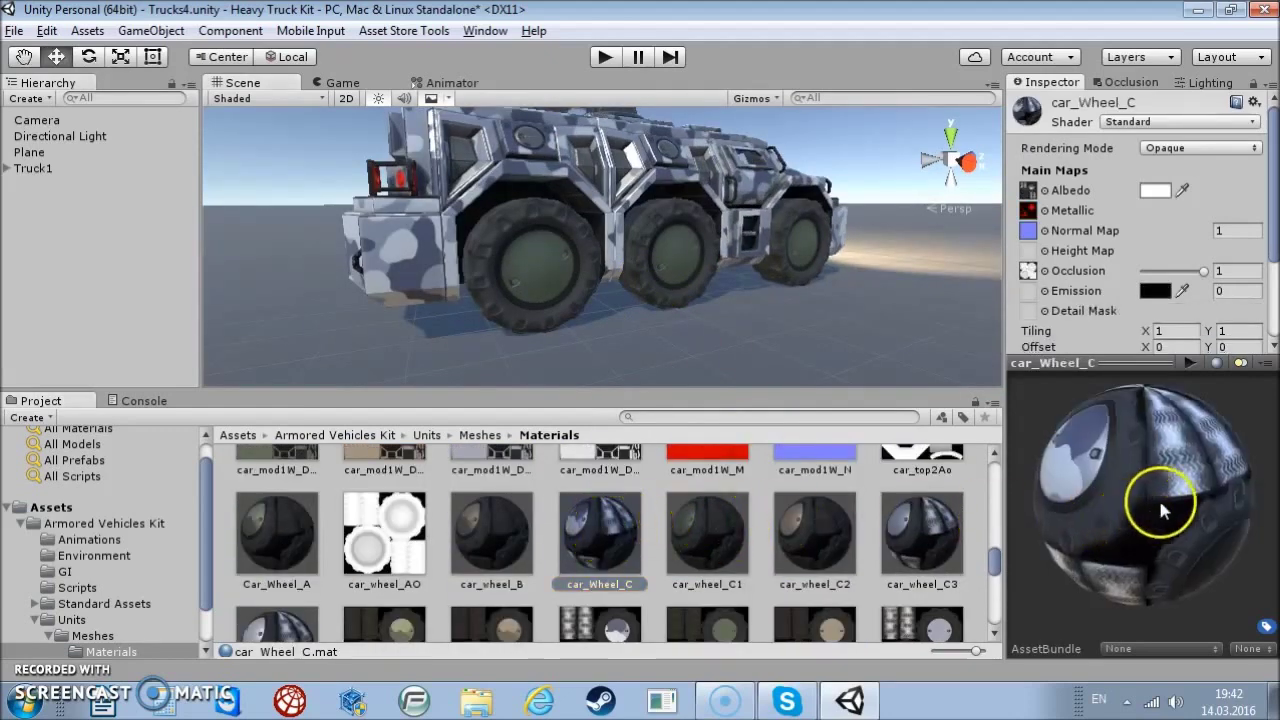
{"action": "left_click_drag", "start_coordinate": [1147, 504], "coordinate": [1141, 528]}
{"action": "scroll", "coordinate": [550, 239], "scroll_direction": "up", "scroll_amount": 4}
{"action": "left_click_drag", "start_coordinate": [550, 235], "coordinate": [603, 282], "text": "alt"}
{"action": "left_click_drag", "start_coordinate": [557, 426], "coordinate": [553, 319]}
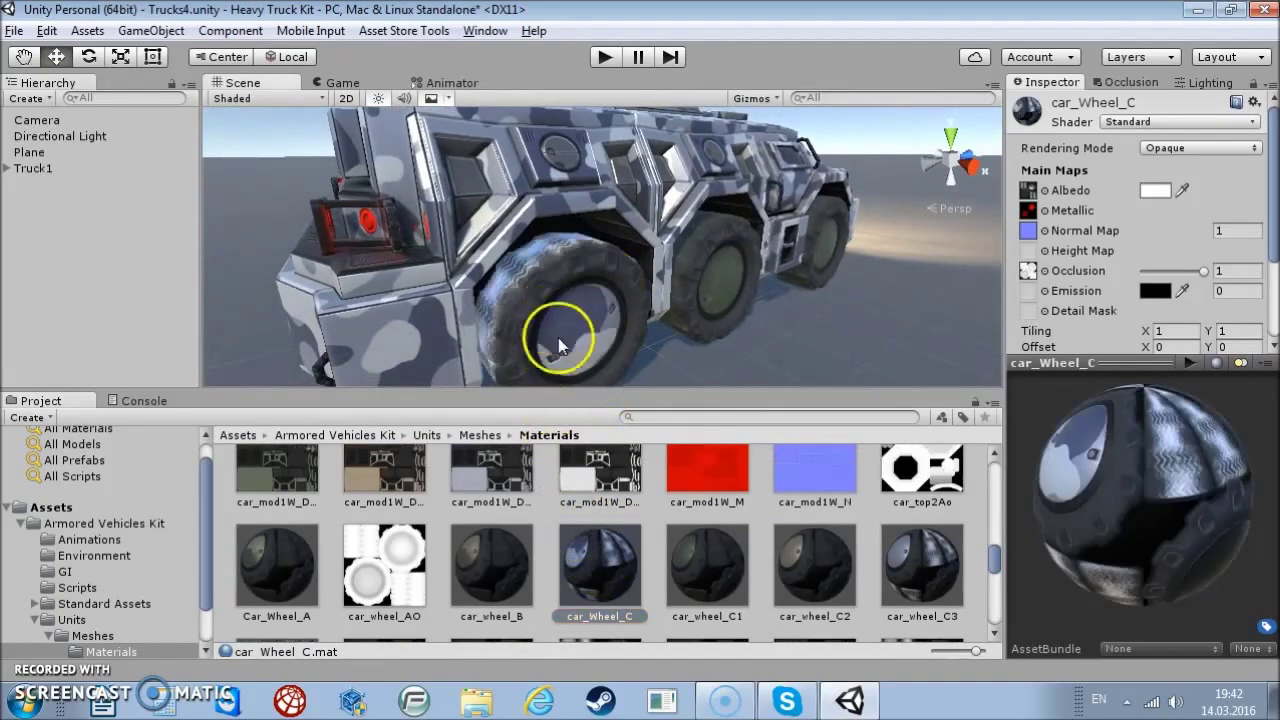
{"action": "left_click_drag", "start_coordinate": [603, 568], "coordinate": [734, 291]}
Apply Car_Wheel_C to the remaining front, middle and rear wheels, then run the scene in Play mode
{"action": "left_click_drag", "start_coordinate": [860, 293], "coordinate": [563, 286], "text": "alt"}
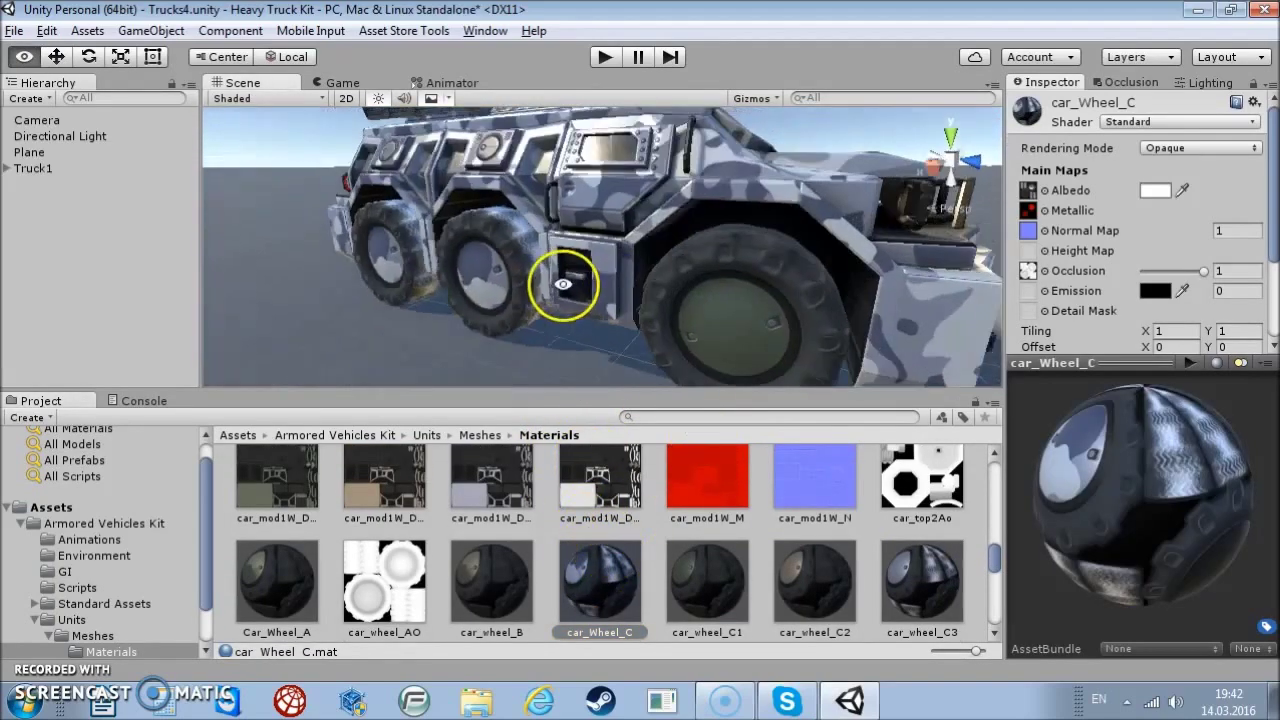
{"action": "mouse_move", "coordinate": [706, 297]}
{"action": "left_mouse_down", "text": "alt"}
{"action": "mouse_move", "coordinate": [414, 223]}
{"action": "mouse_move", "coordinate": [301, 257]}
{"action": "left_mouse_up", "text": "alt"}
{"action": "left_click_drag", "start_coordinate": [597, 596], "coordinate": [547, 333]}
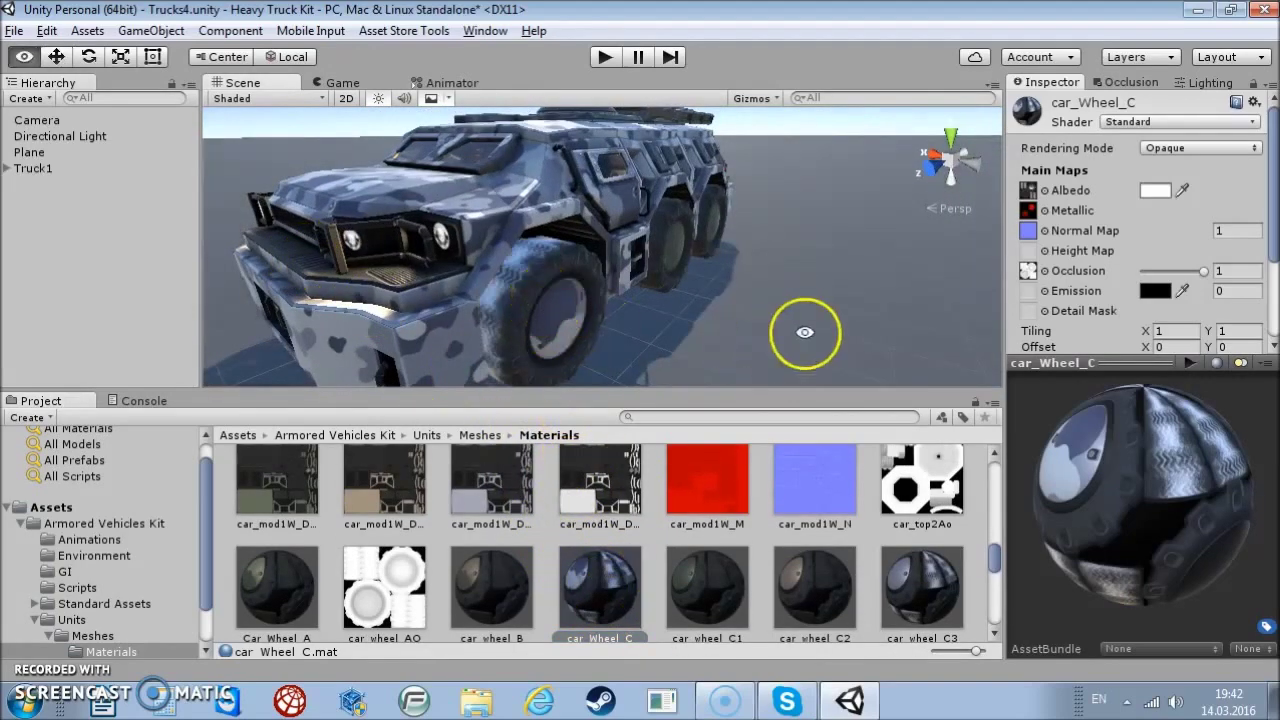
{"action": "left_click_drag", "start_coordinate": [805, 332], "coordinate": [491, 331], "text": "alt"}
{"action": "left_click_drag", "start_coordinate": [597, 588], "coordinate": [616, 258]}
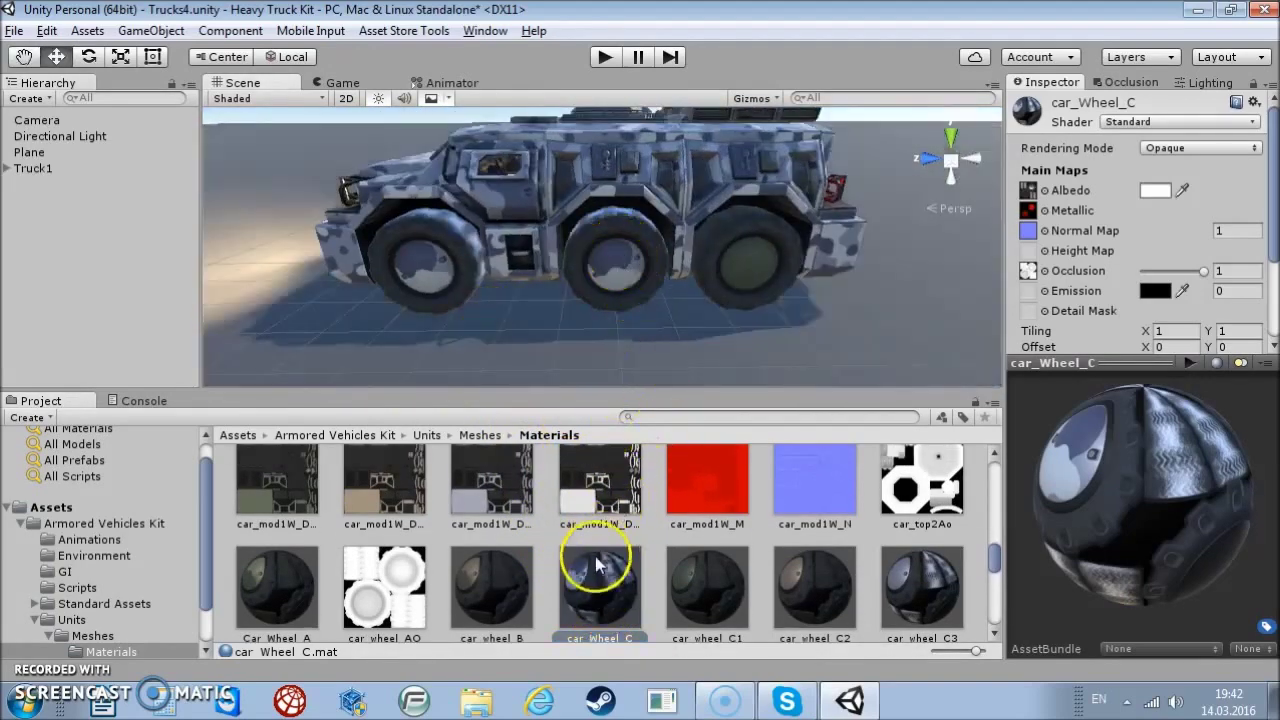
{"action": "left_click_drag", "start_coordinate": [595, 556], "coordinate": [700, 300]}
{"action": "mouse_move", "coordinate": [663, 243]}
{"action": "left_mouse_down", "text": "alt"}
{"action": "mouse_move", "coordinate": [869, 227]}
{"action": "mouse_move", "coordinate": [662, 220]}
{"action": "mouse_move", "coordinate": [448, 239]}
{"action": "mouse_move", "coordinate": [571, 234]}
{"action": "mouse_move", "coordinate": [514, 277]}
{"action": "mouse_move", "coordinate": [618, 269]}
{"action": "left_mouse_up", "text": "alt"}
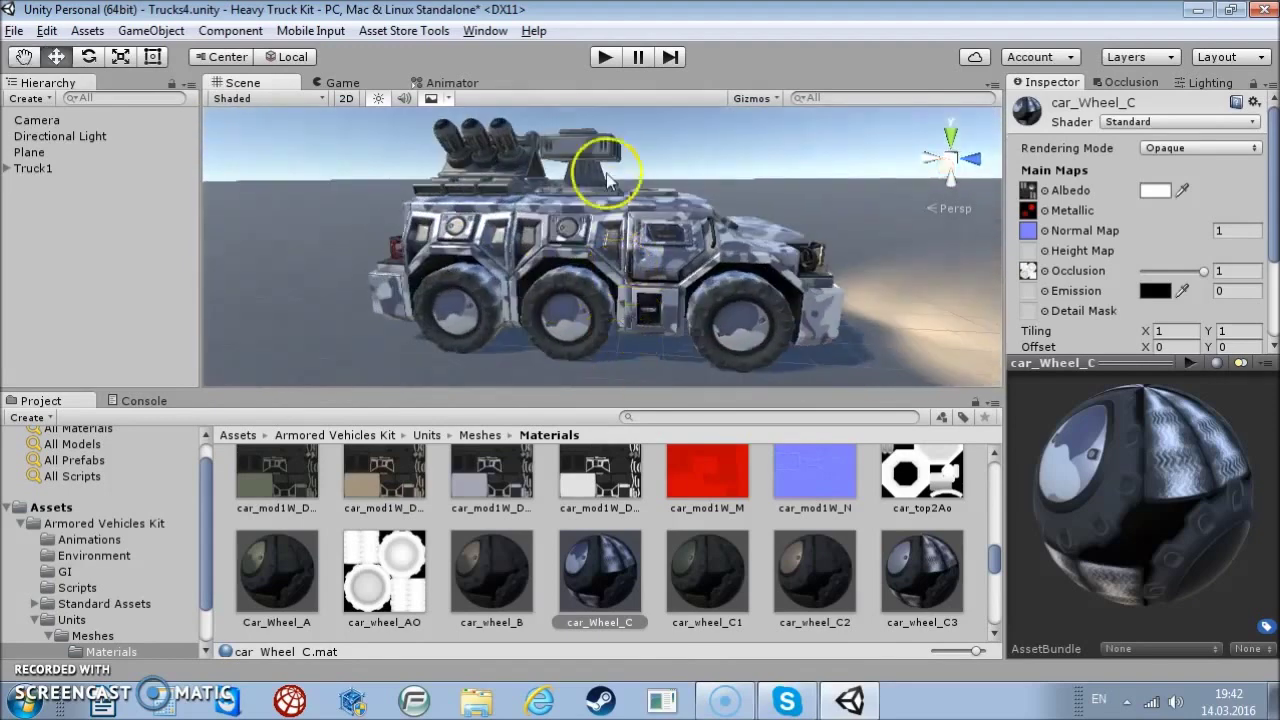
{"action": "left_click", "coordinate": [603, 58]}
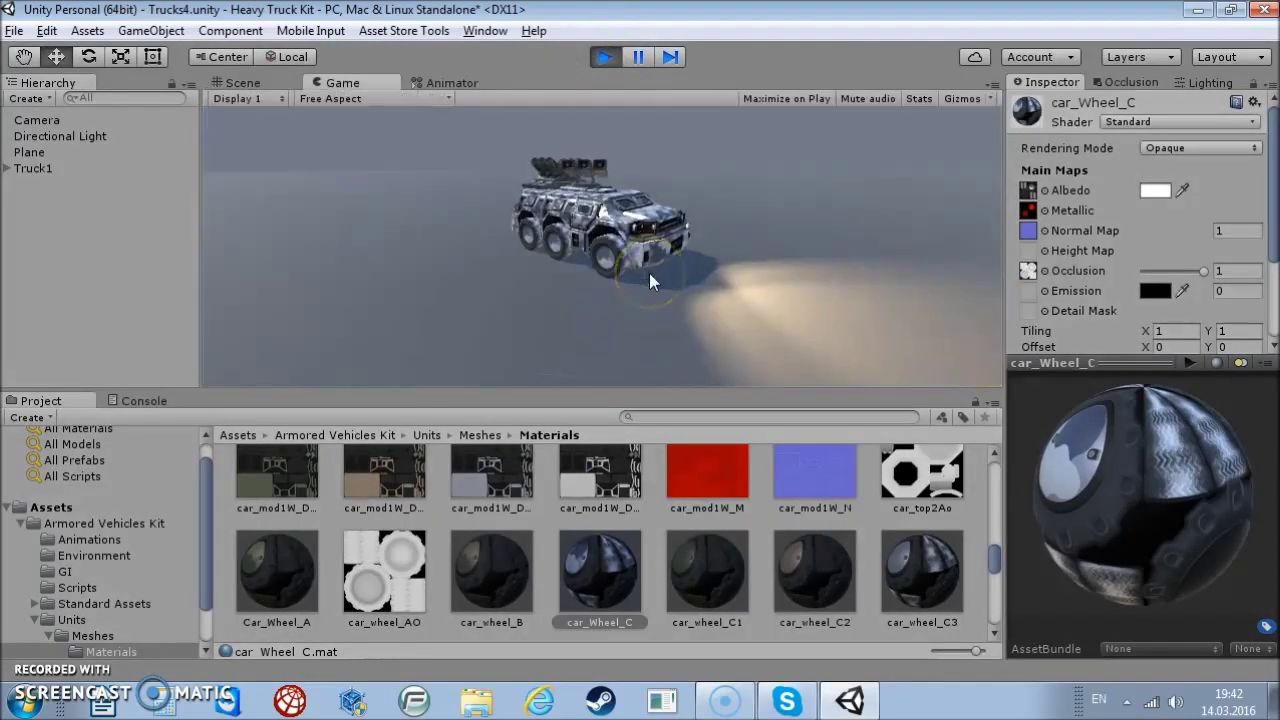
{"action": "left_click", "coordinate": [643, 255]}
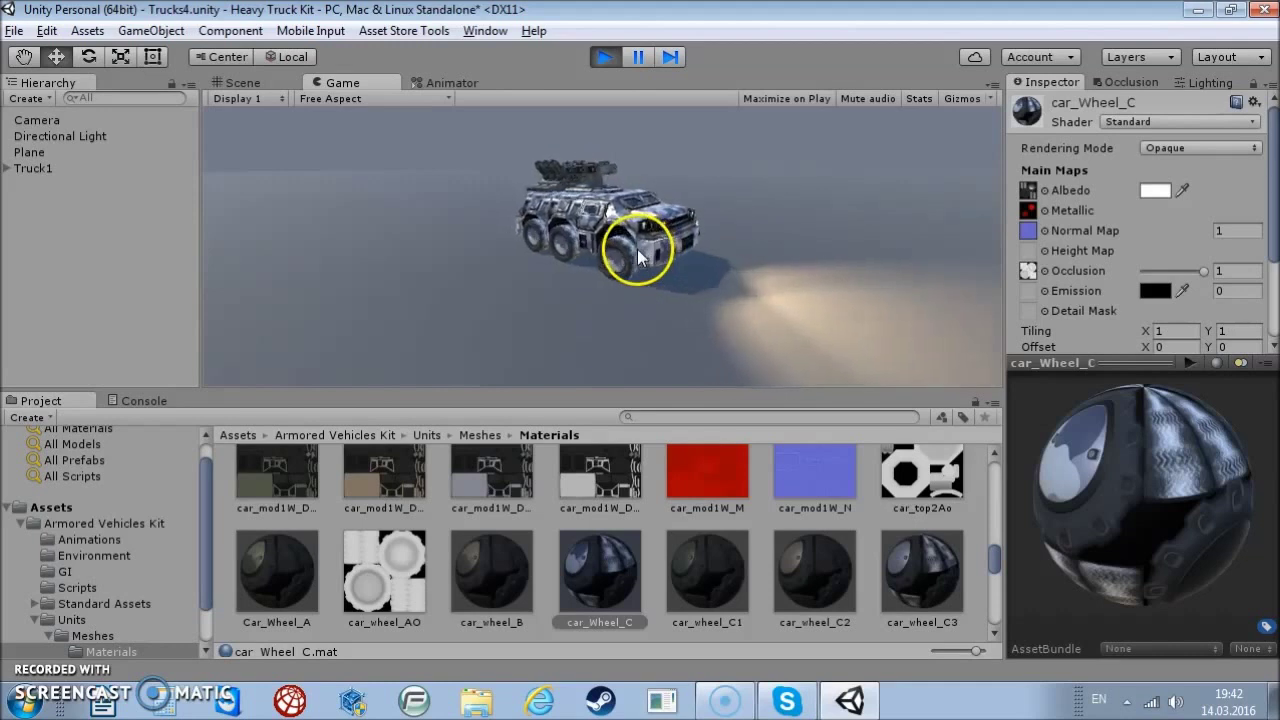